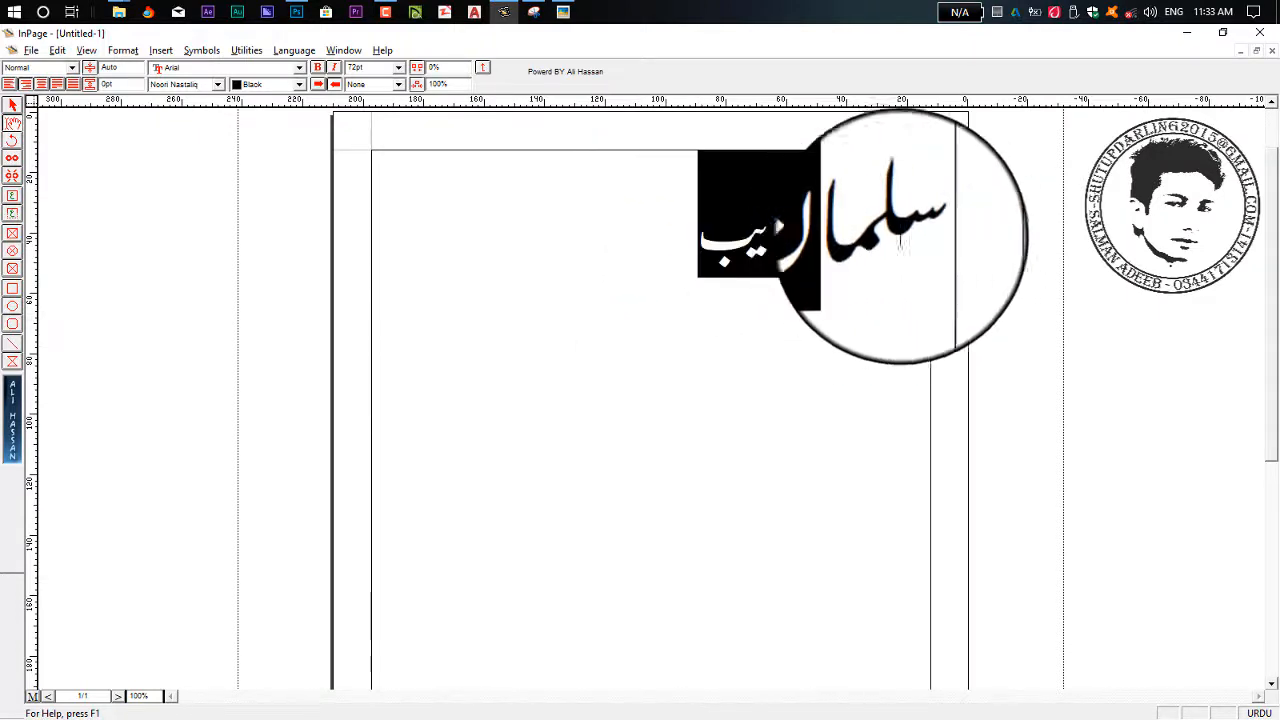
Step: Select the whole Urdu text line and set its character spacing to 10%
click(707, 247)
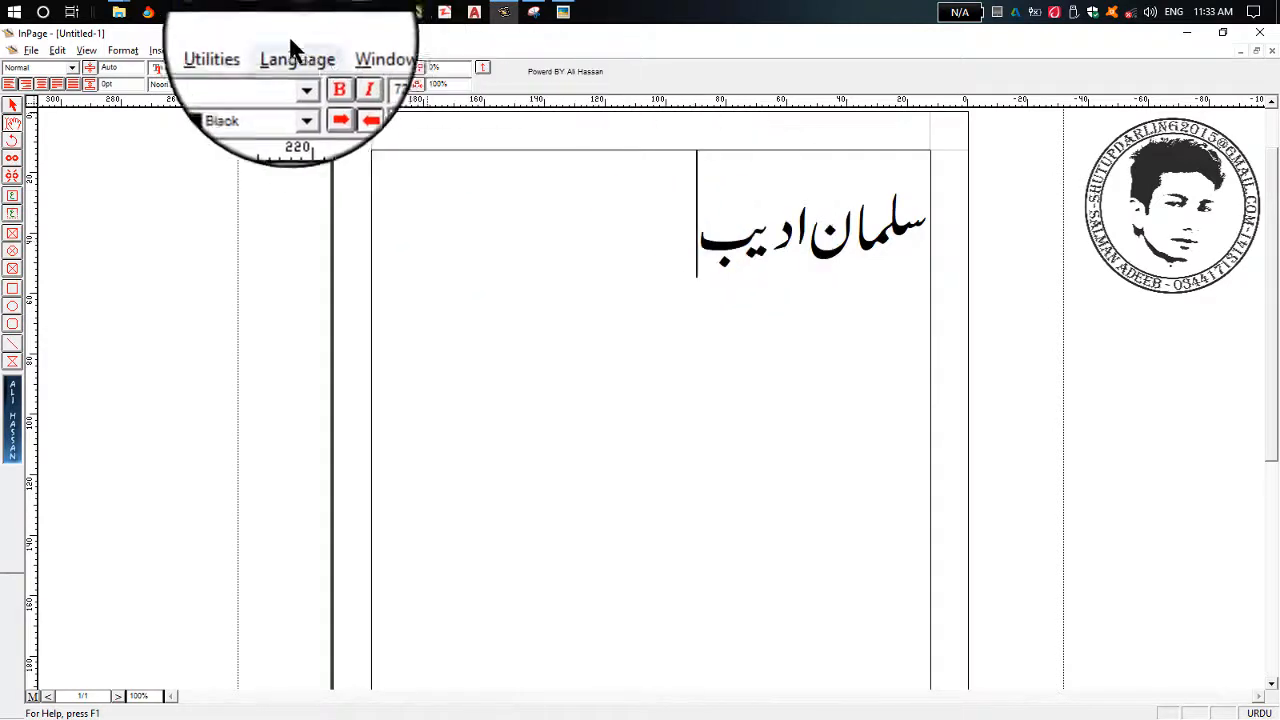
triple_click(703, 233)
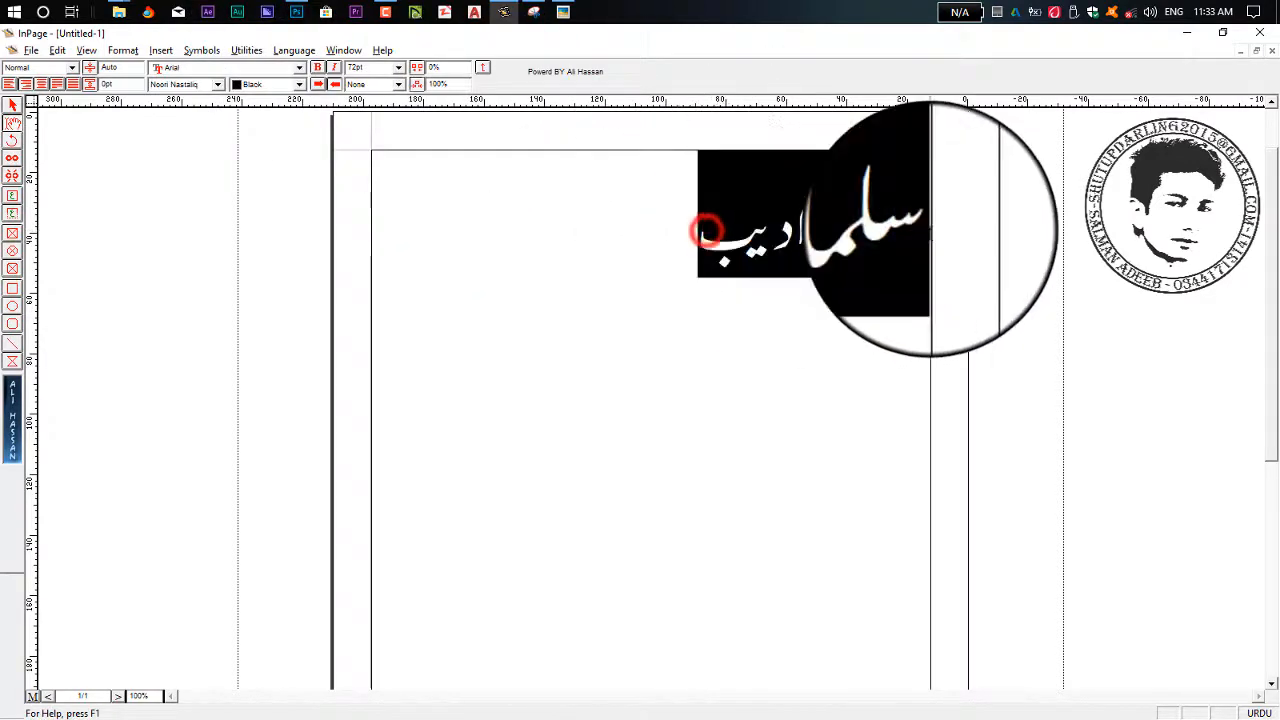
click(449, 67)
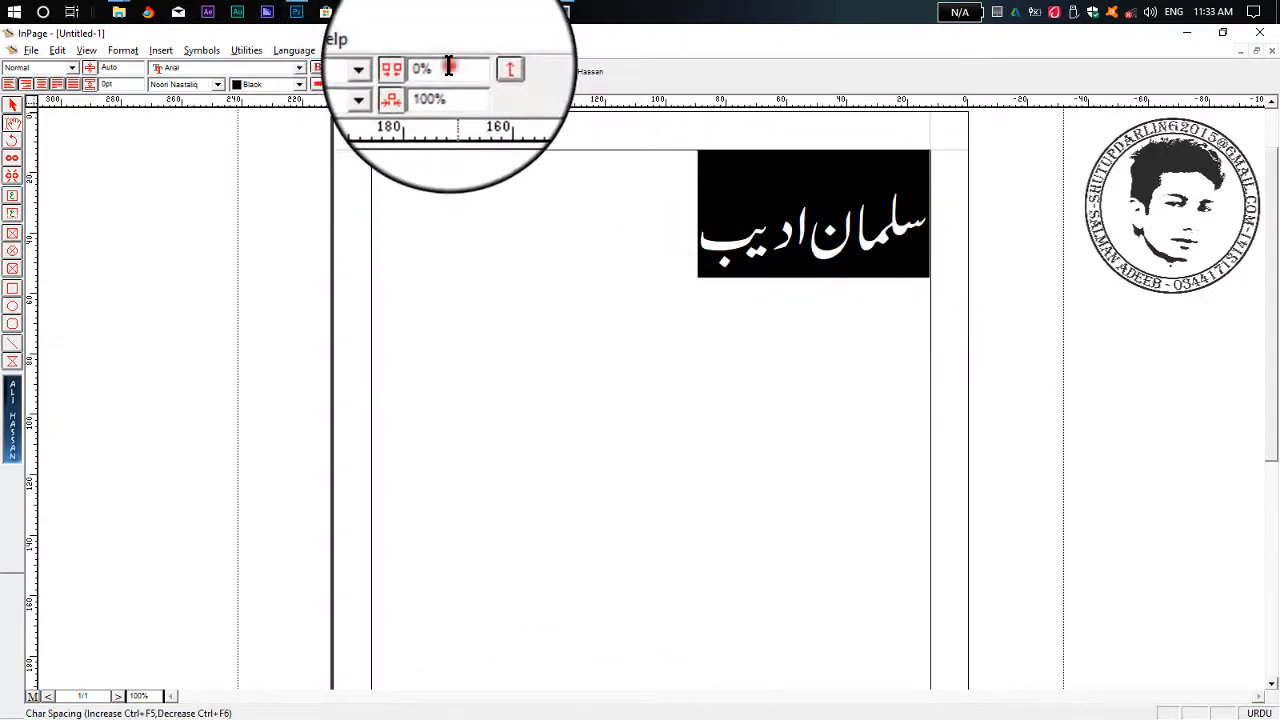
double_click(449, 67)
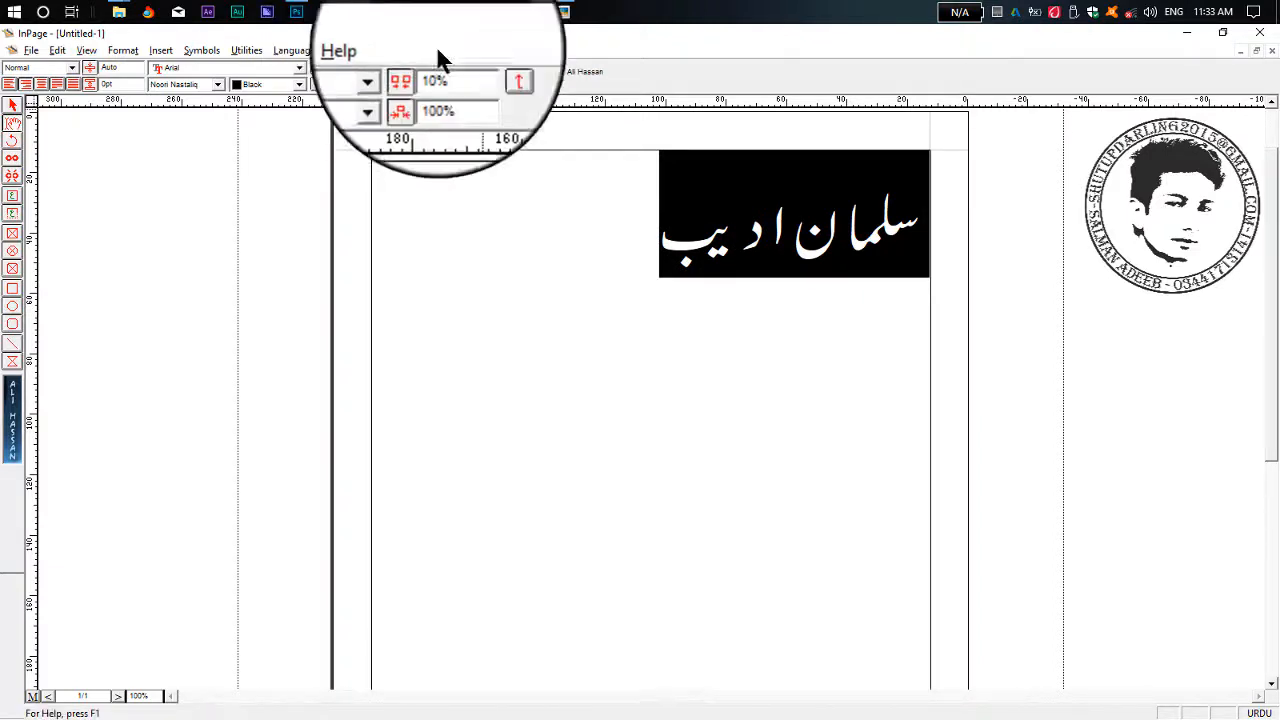
Step: Tighten the selected text's character spacing to -10% and restore it to 0%
drag(459, 67, 422, 68)
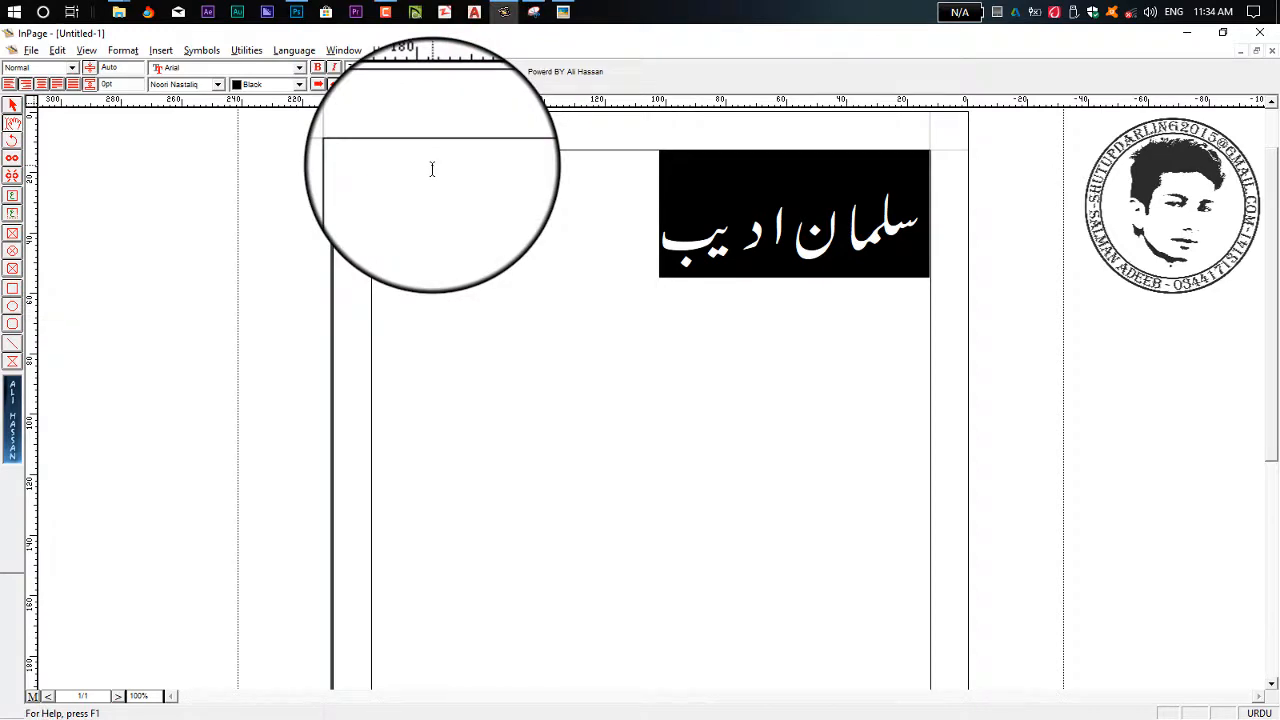
key(Return)
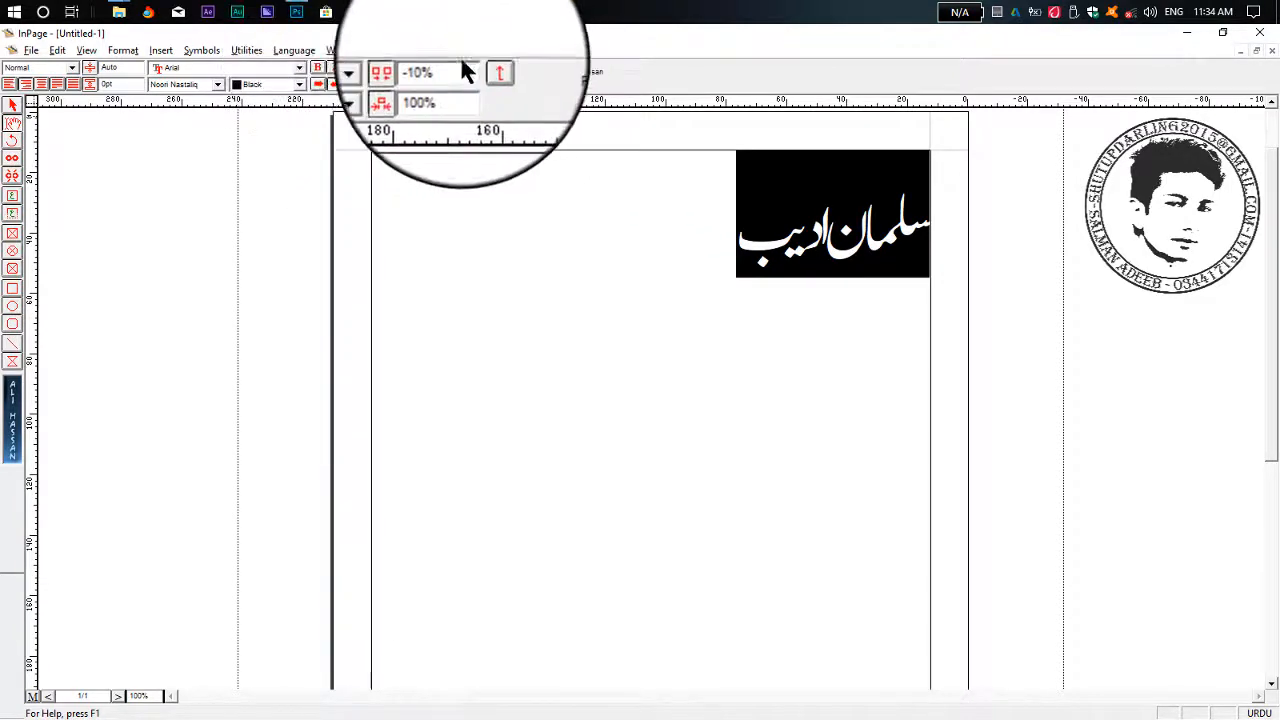
double_click(447, 68)
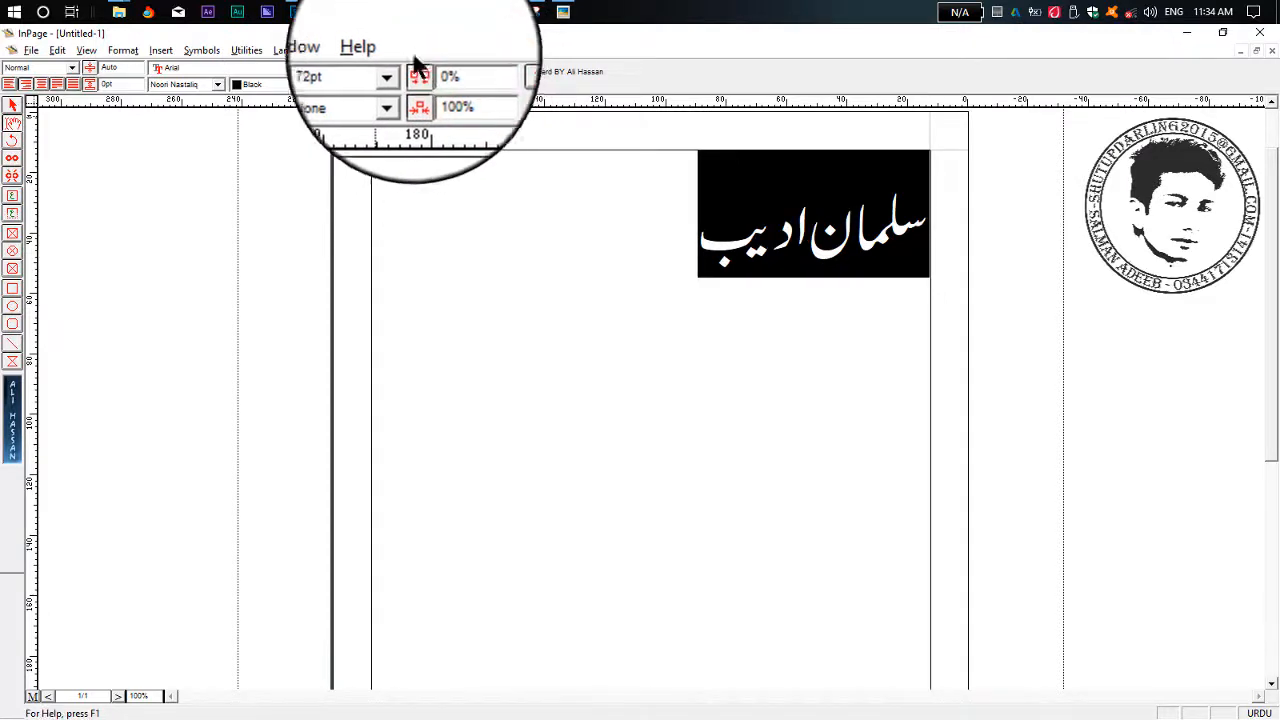
Step: Set the selected text's character scaling to 10% and restore it to 100%
double_click(459, 85)
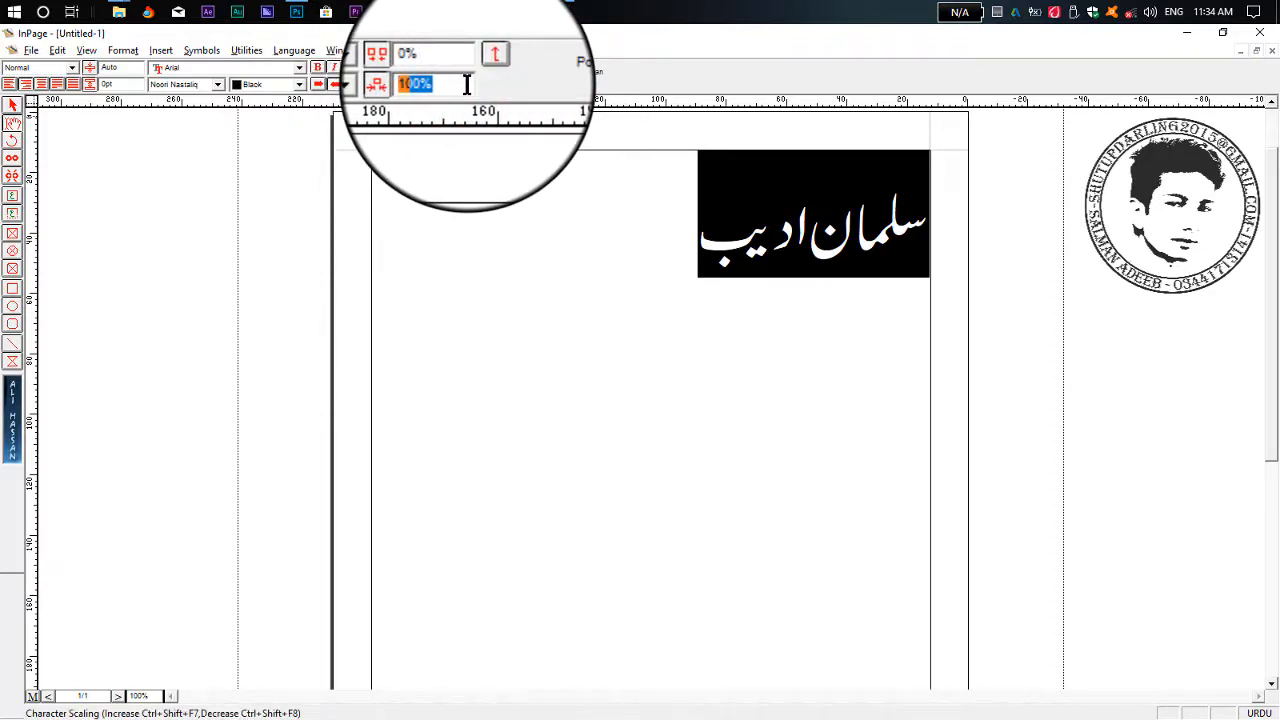
key(Return)
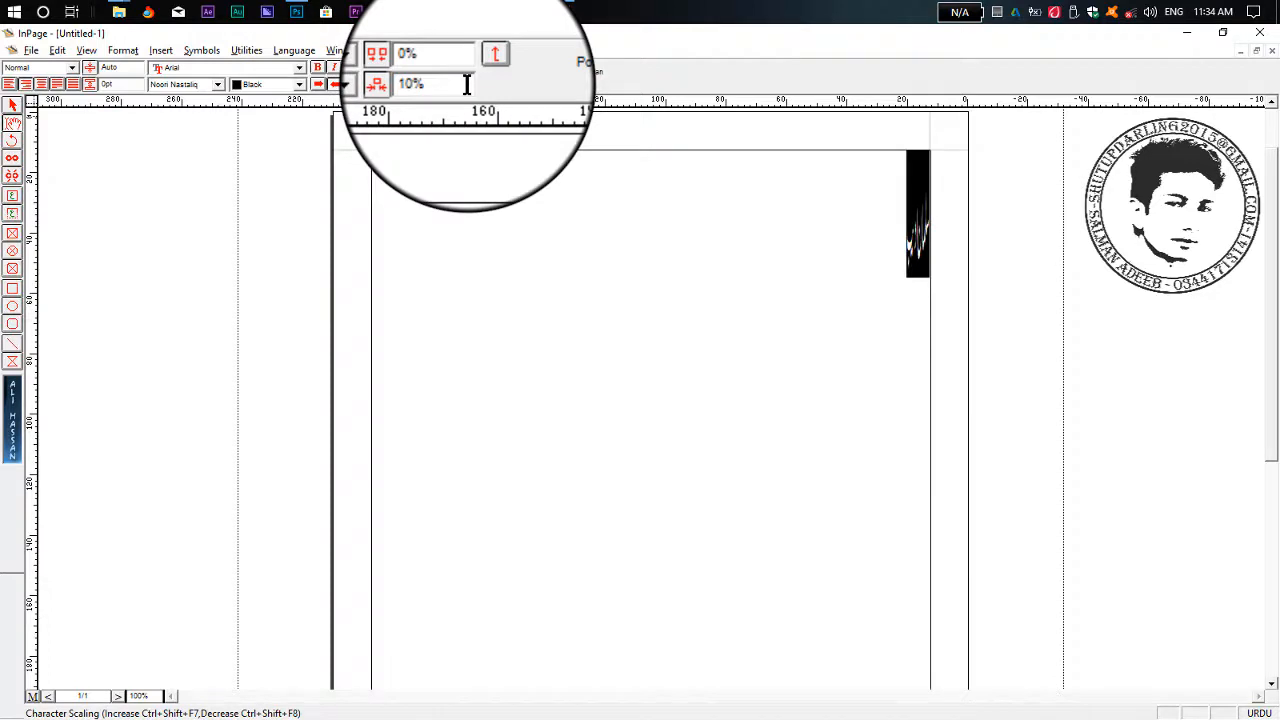
double_click(450, 84)
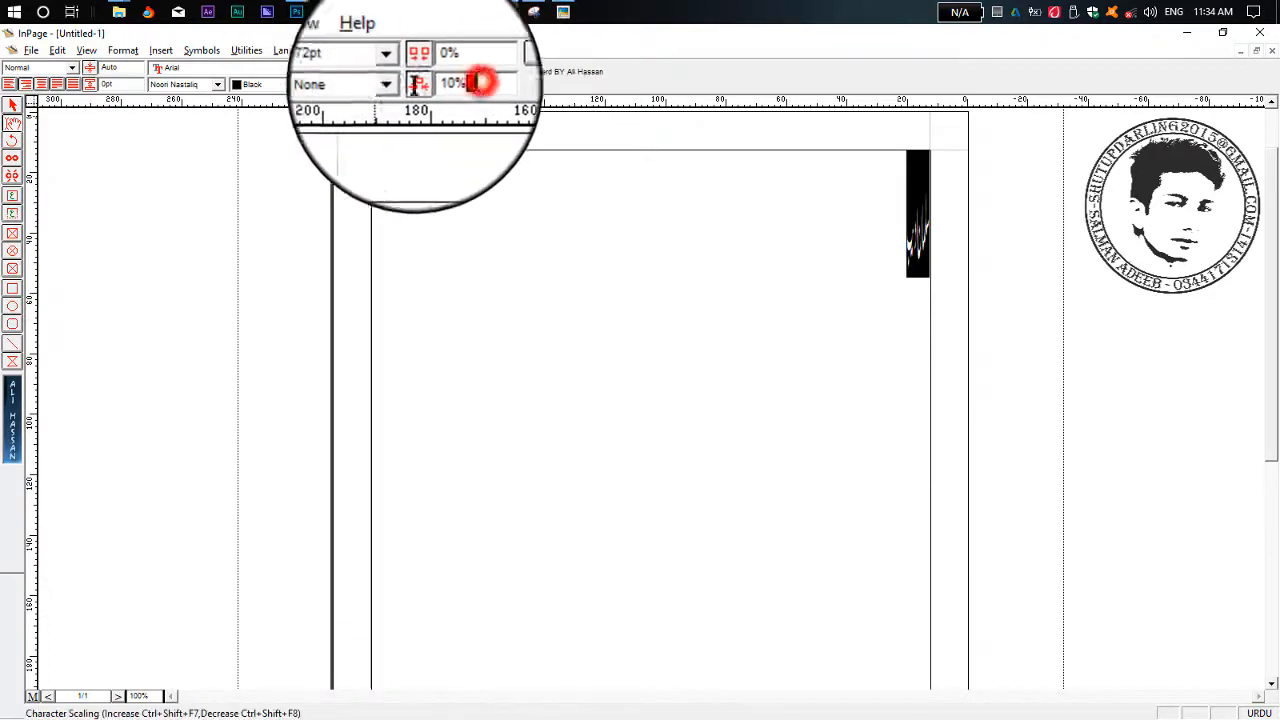
key(Return)
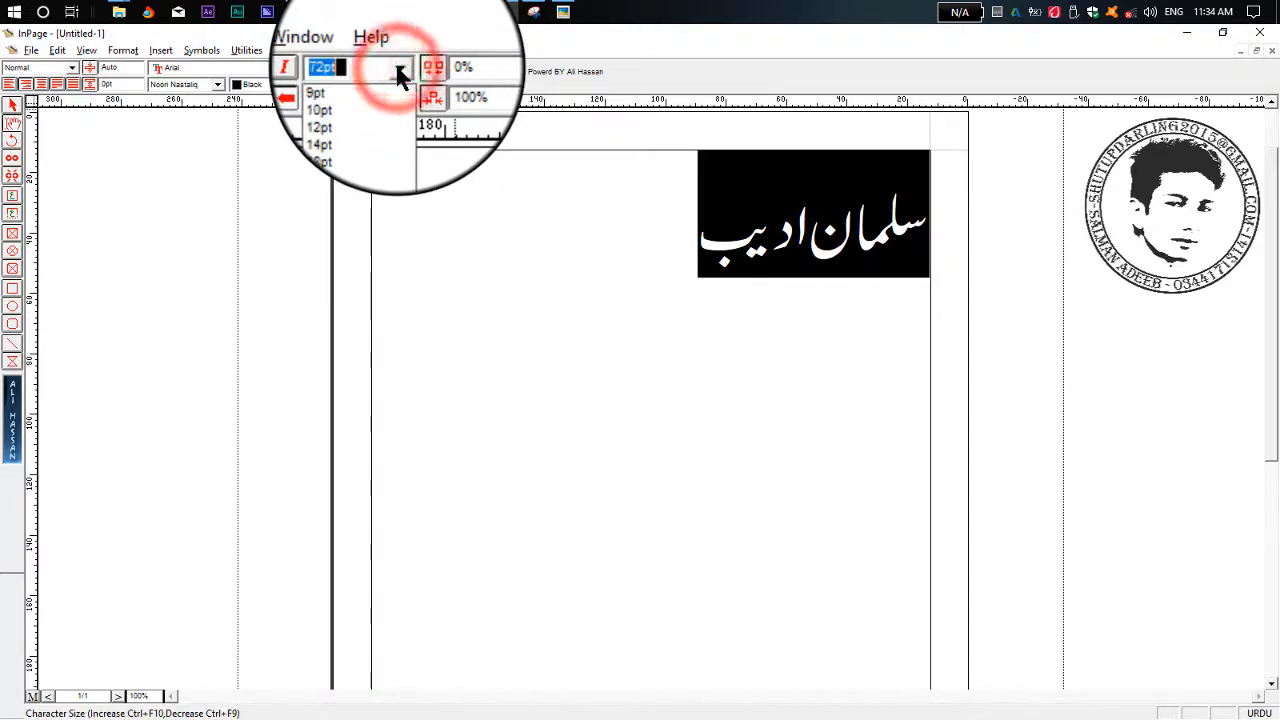
Step: Reduce the selected text's font size to 24pt and bring it back to 72pt
click(380, 137)
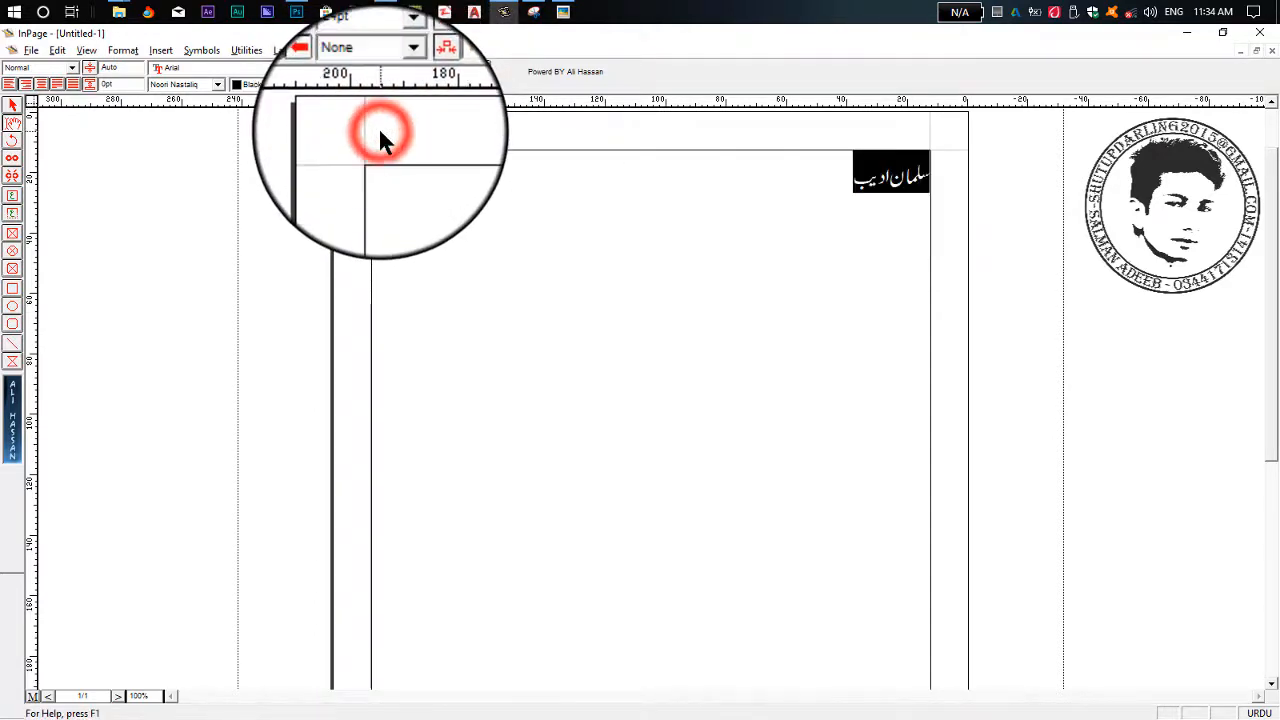
click(401, 66)
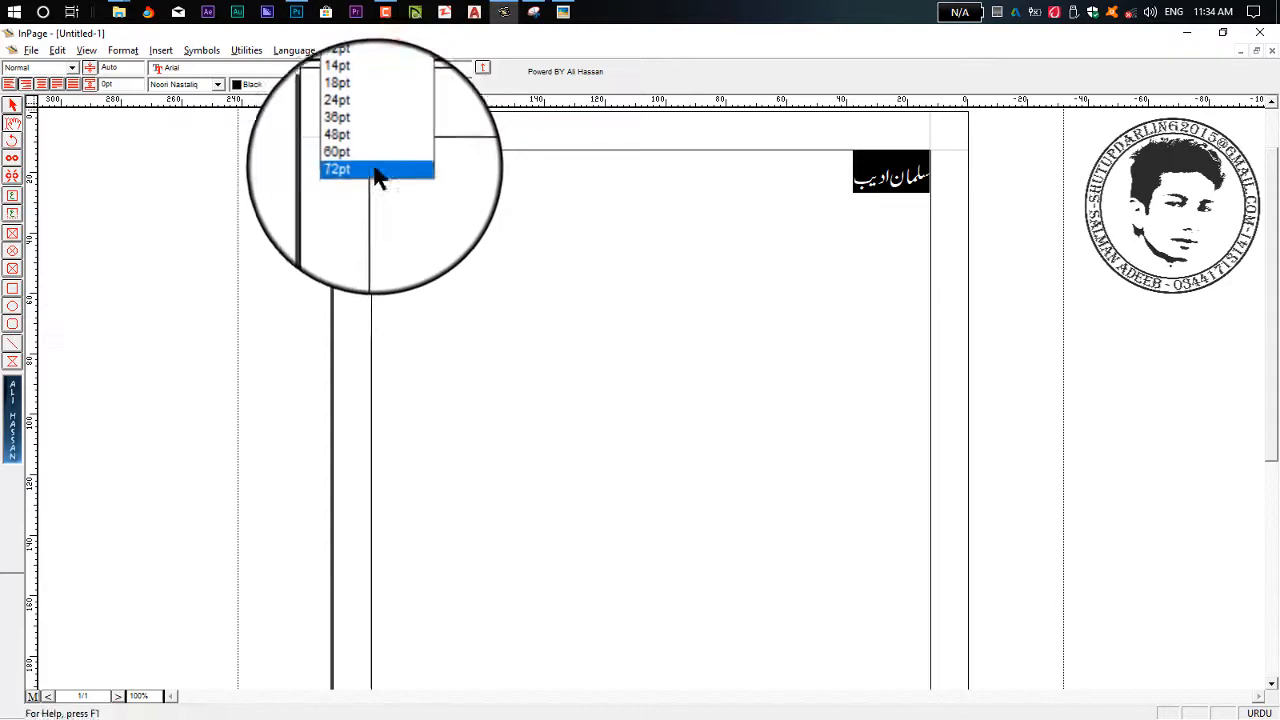
click(378, 170)
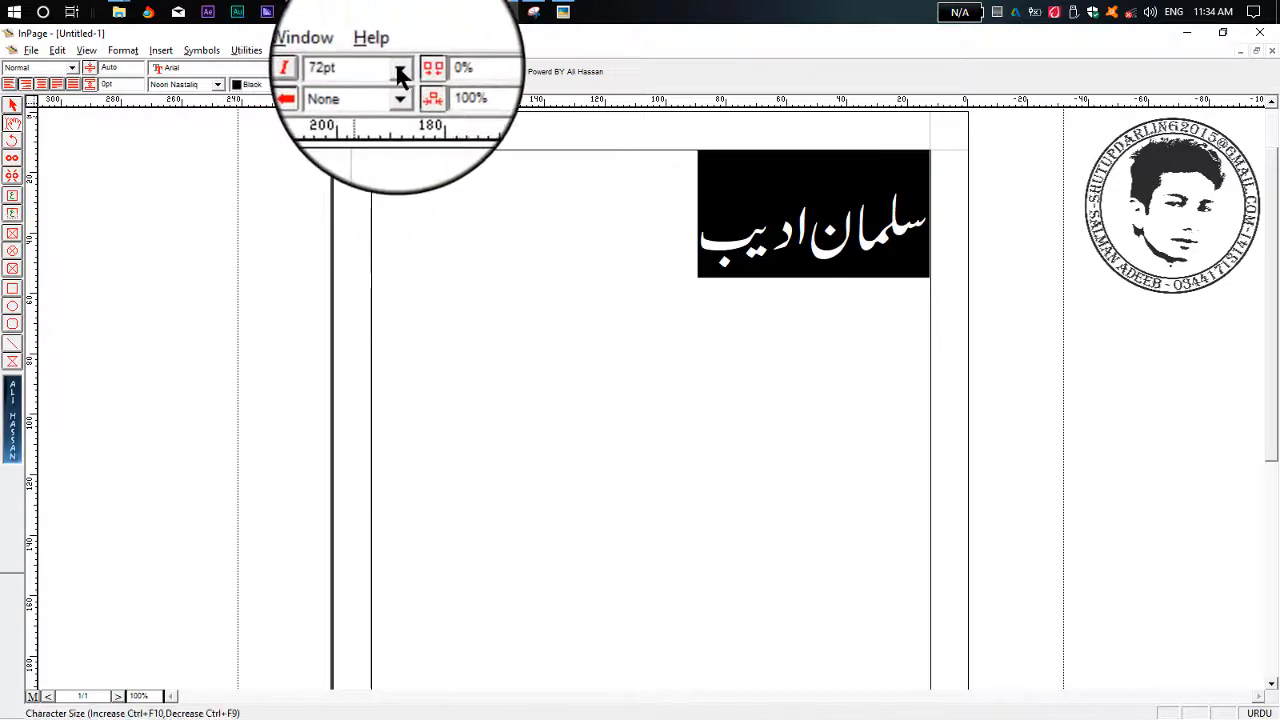
Step: Enlarge the selected text to a custom 100pt size and reduce it to 60pt
click(401, 66)
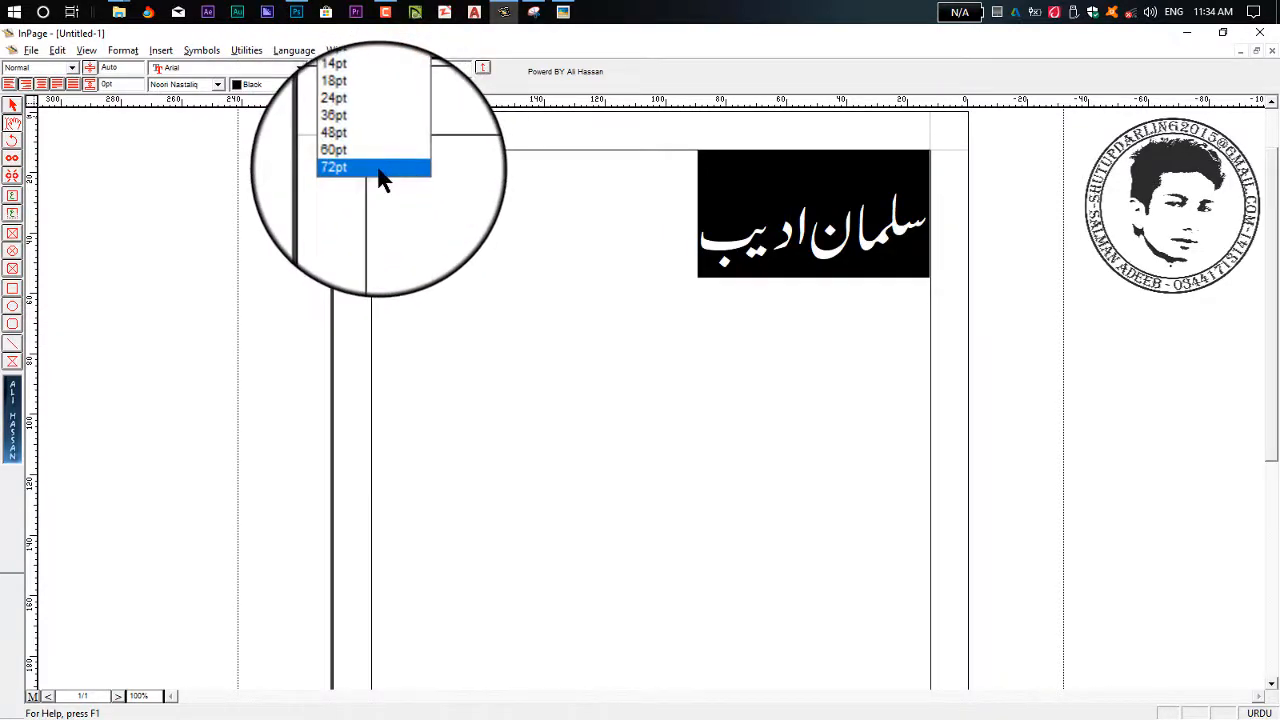
click(368, 68)
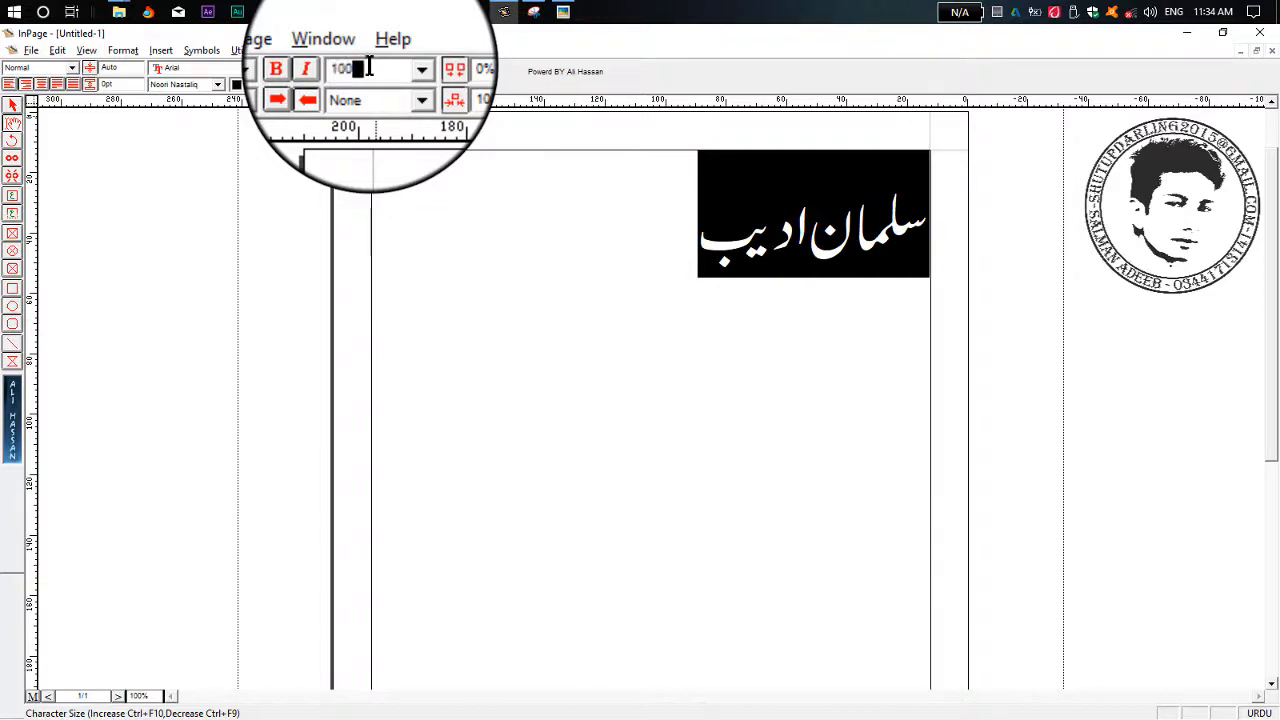
key(Return)
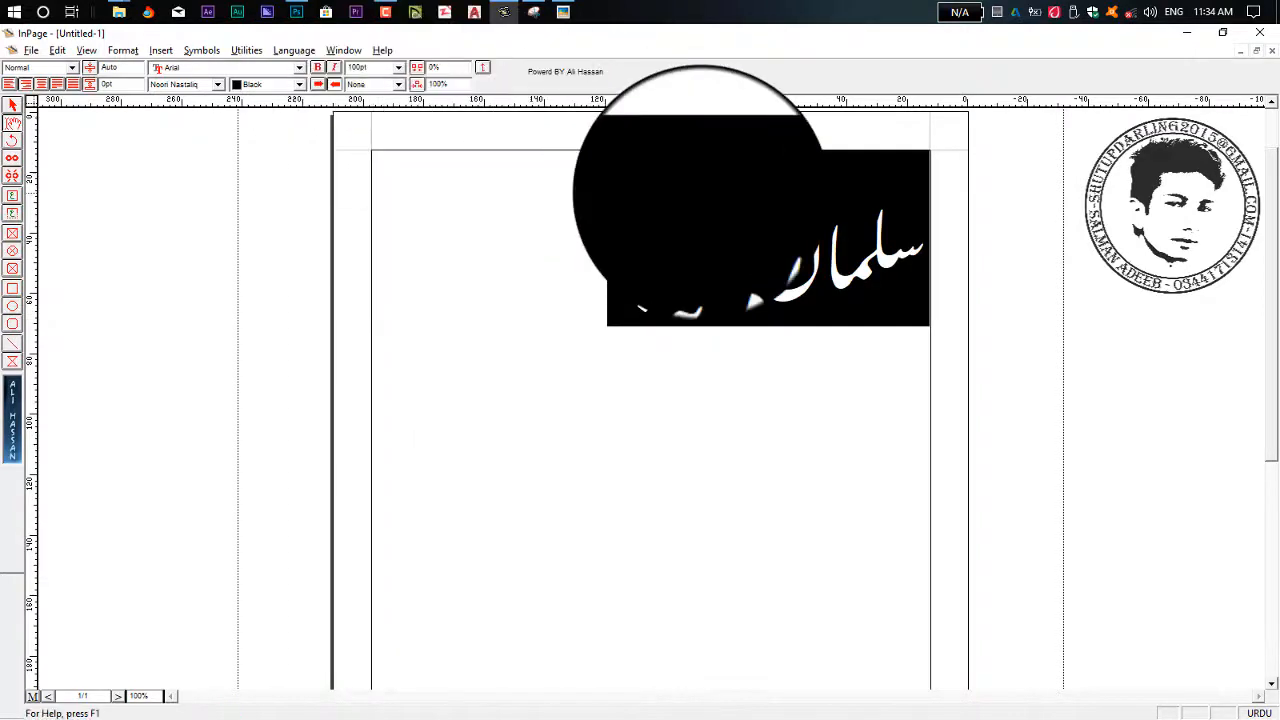
click(400, 70)
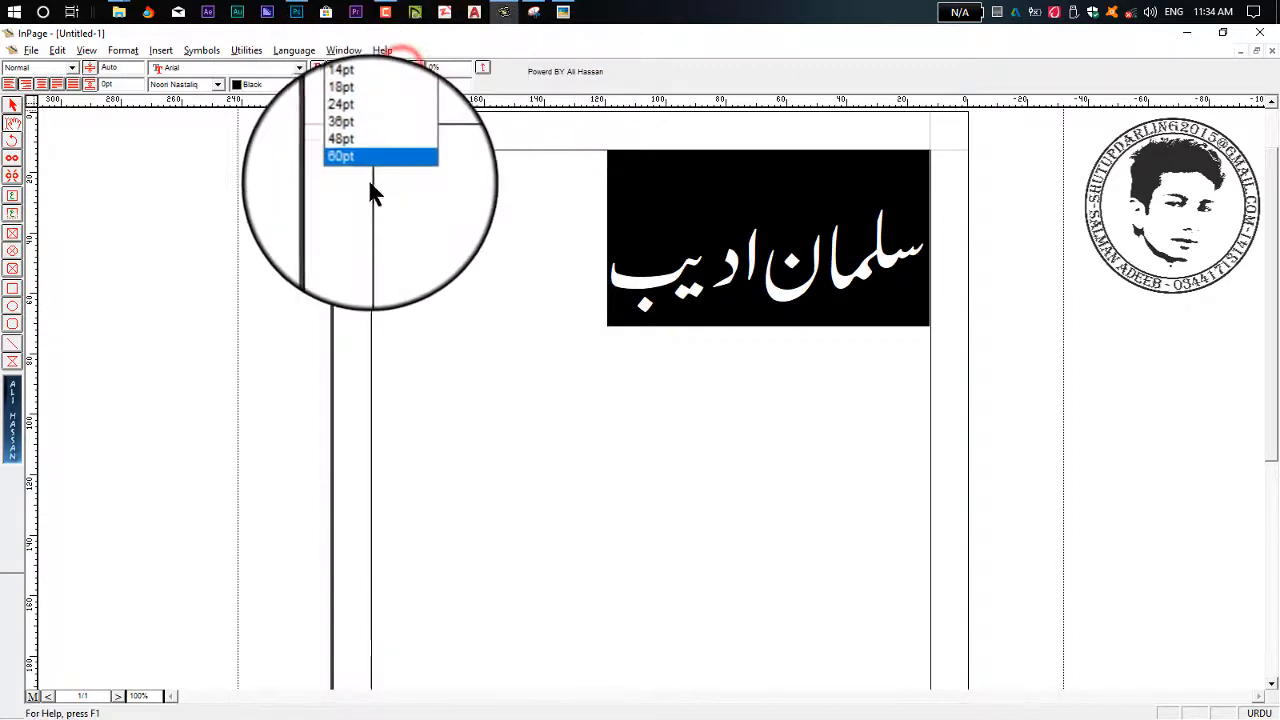
click(368, 170)
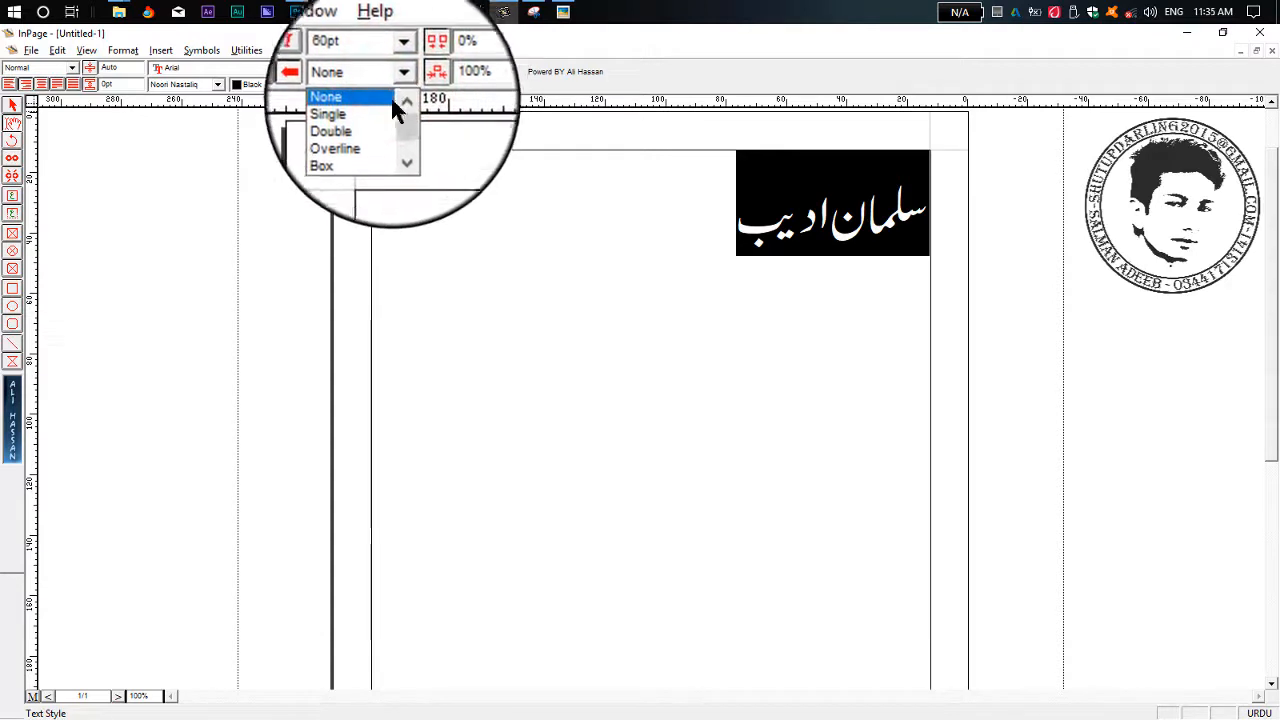
Step: Browse the text styles and apply the Single underline style to the selected Urdu text
click(400, 123)
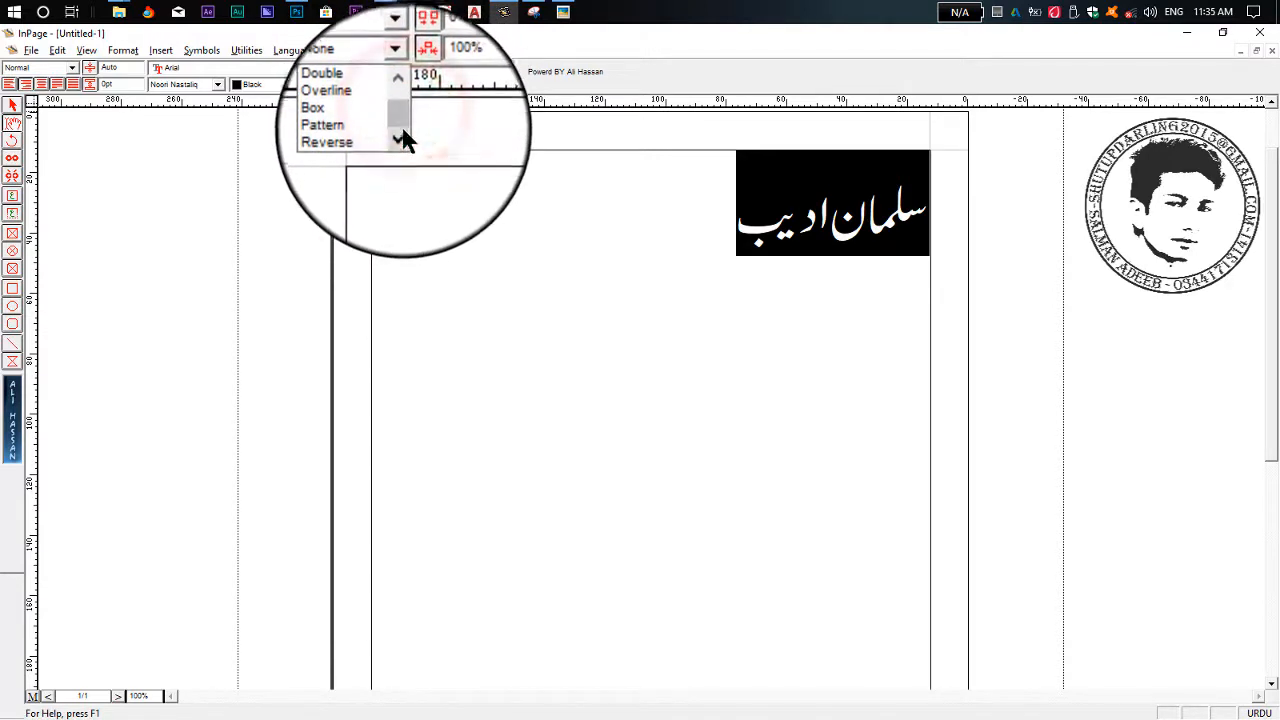
drag(400, 120, 398, 106)
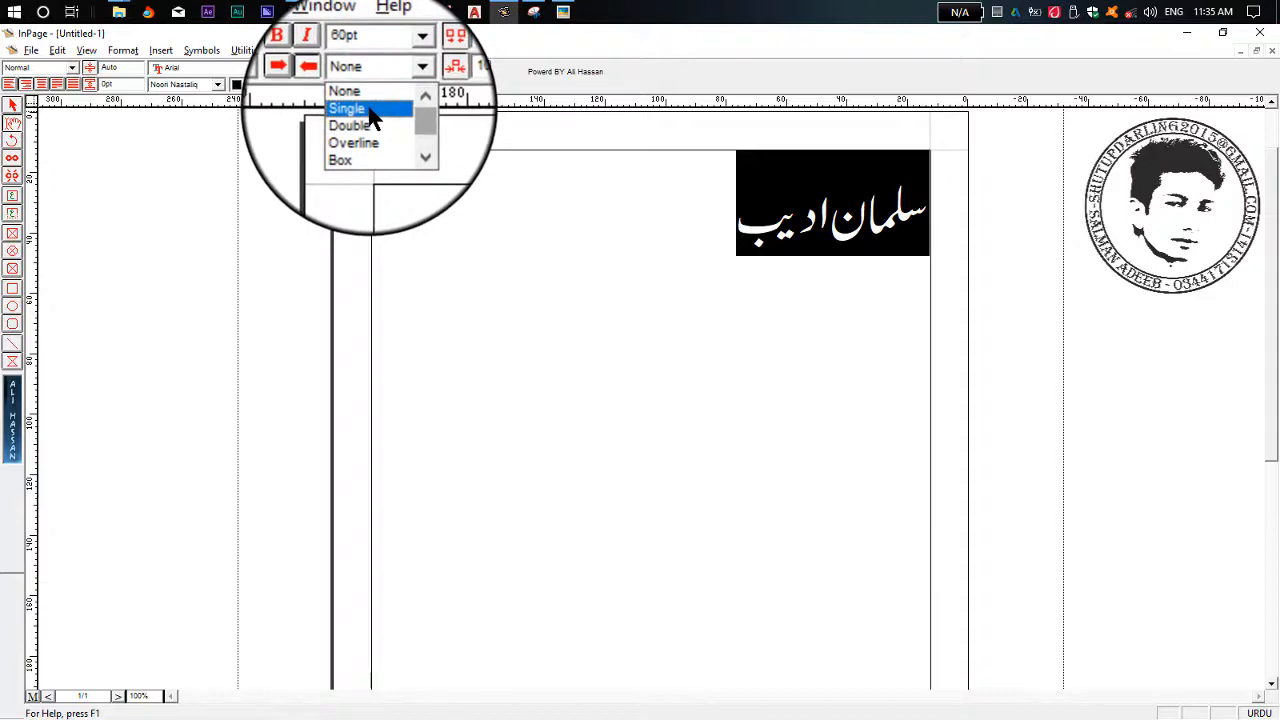
click(366, 106)
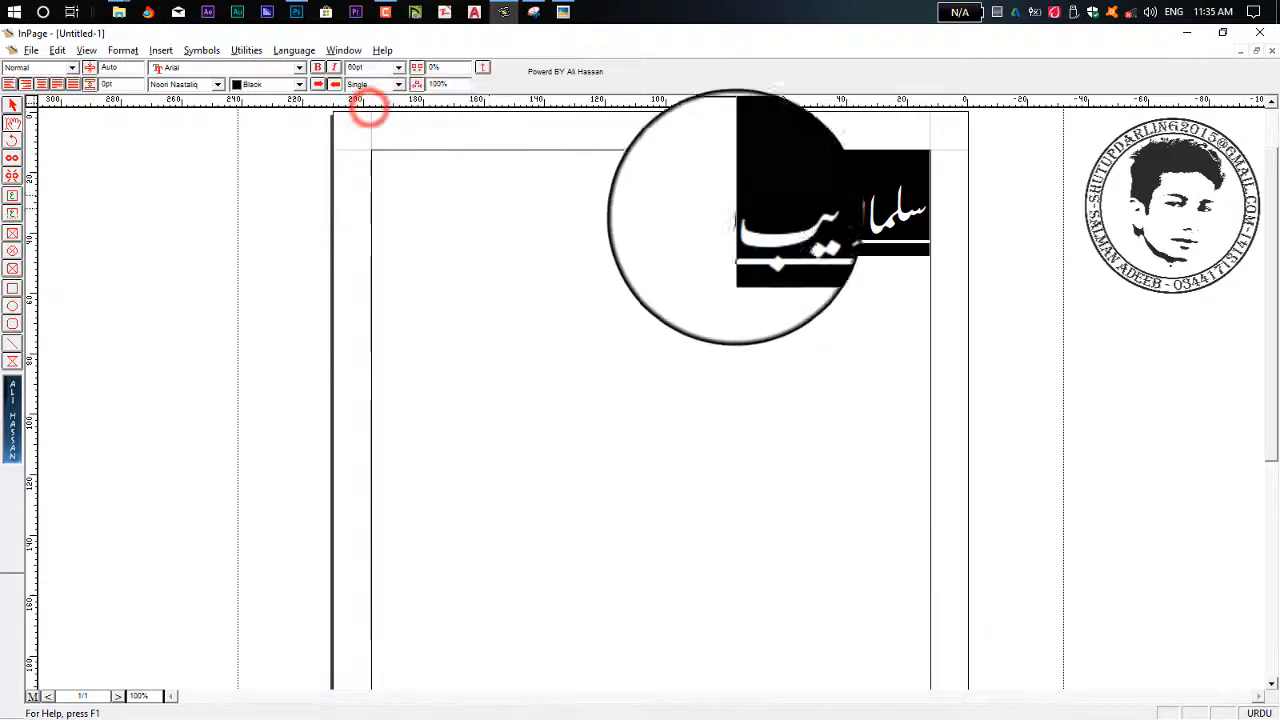
Step: Apply the Double text style to the Urdu line and change it to Overline
click(716, 215)
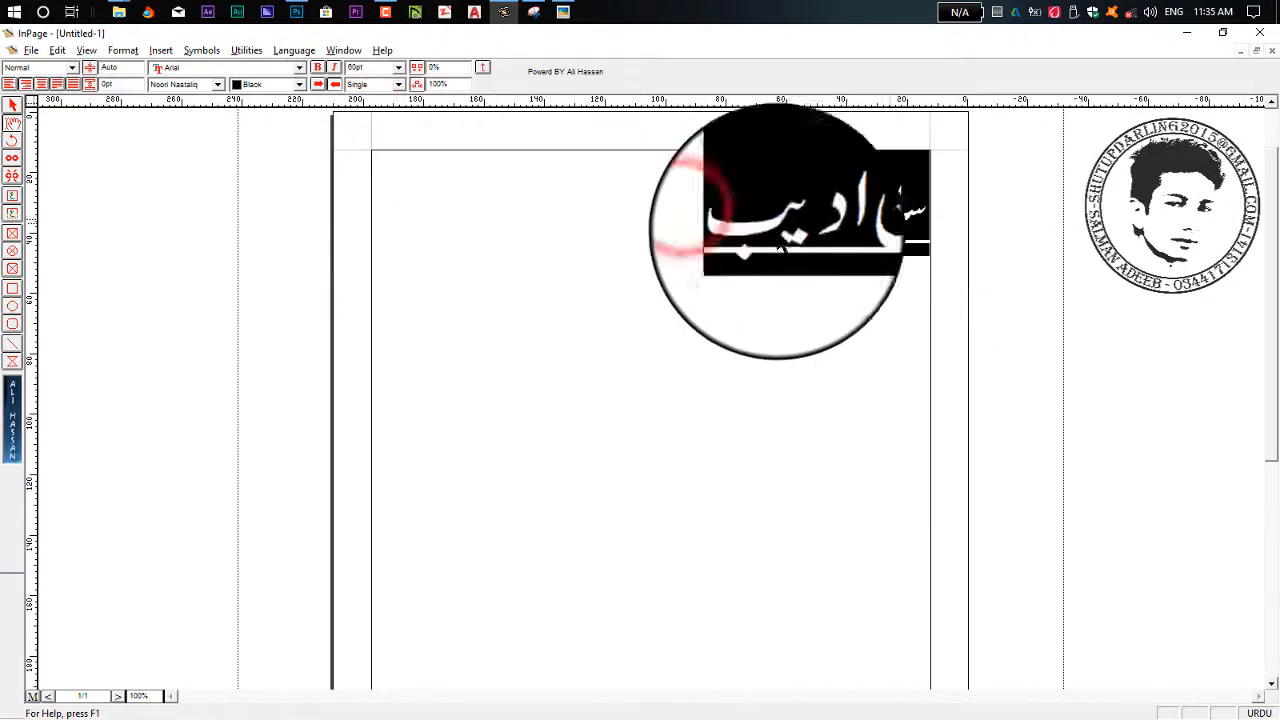
click(400, 86)
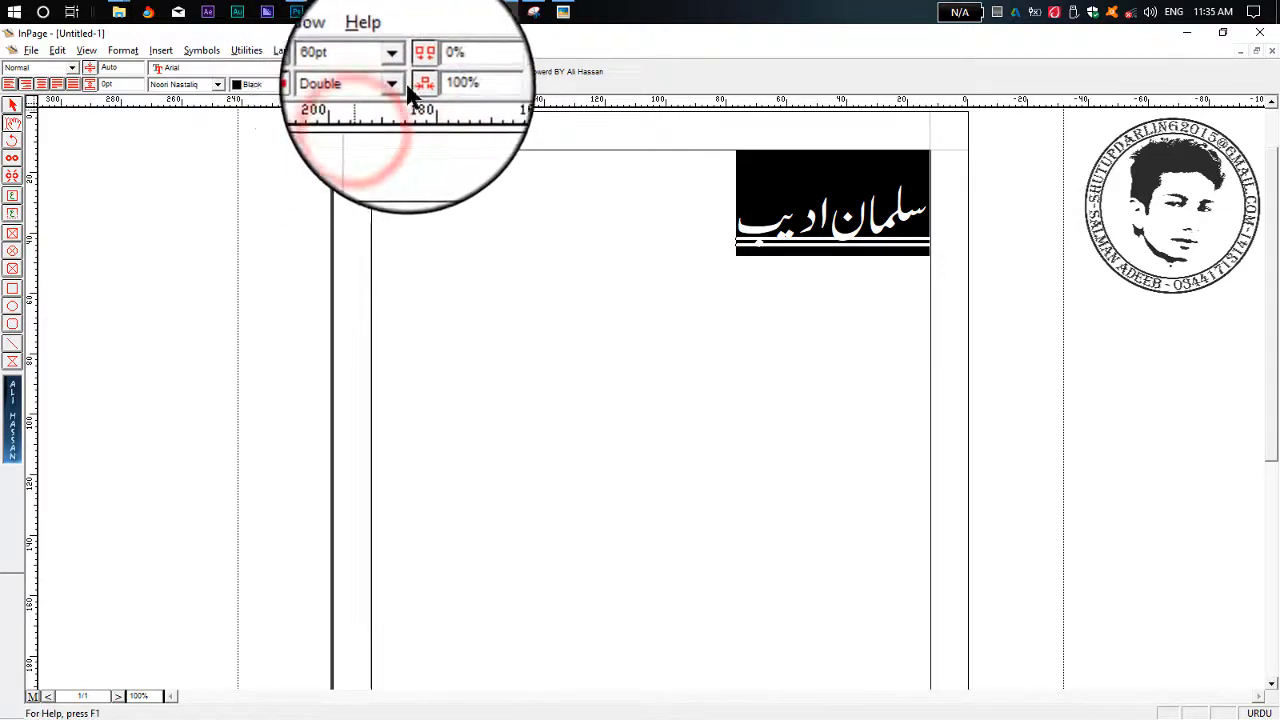
click(414, 64)
click(384, 110)
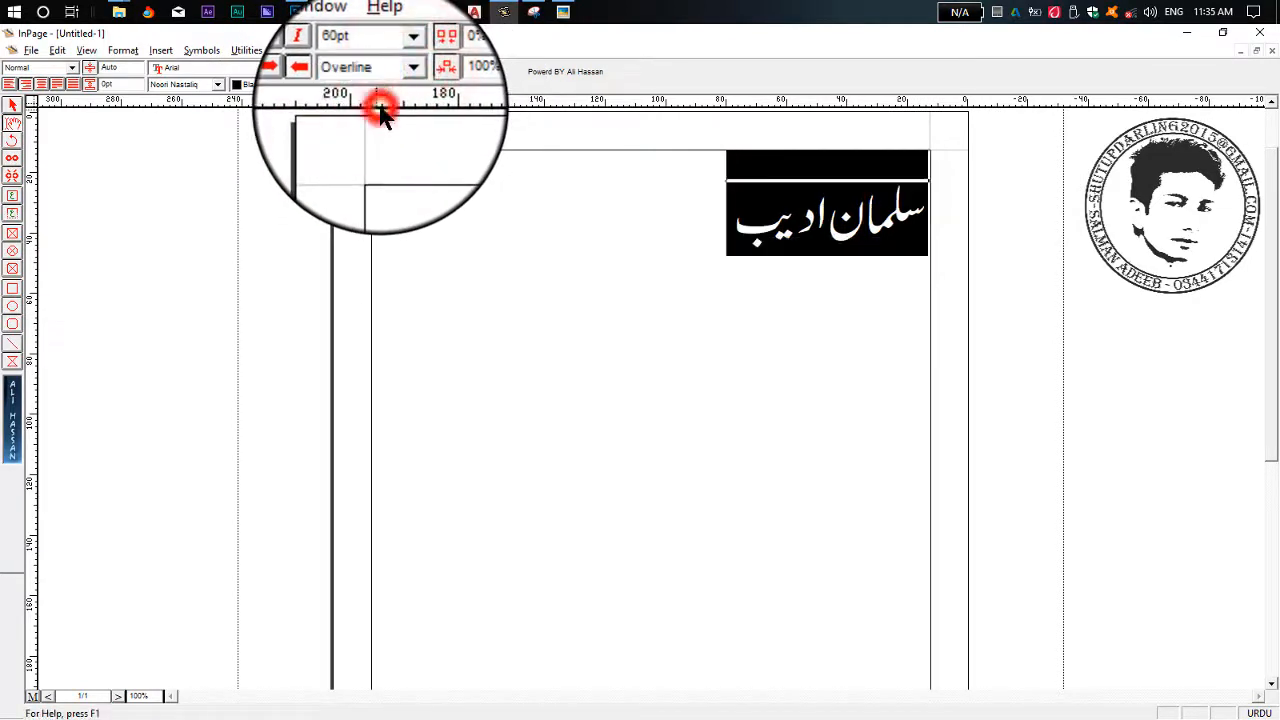
Step: Reselect the overlined Urdu text and apply the Box style, followed by the Pattern style
click(678, 216)
drag(705, 213, 928, 212)
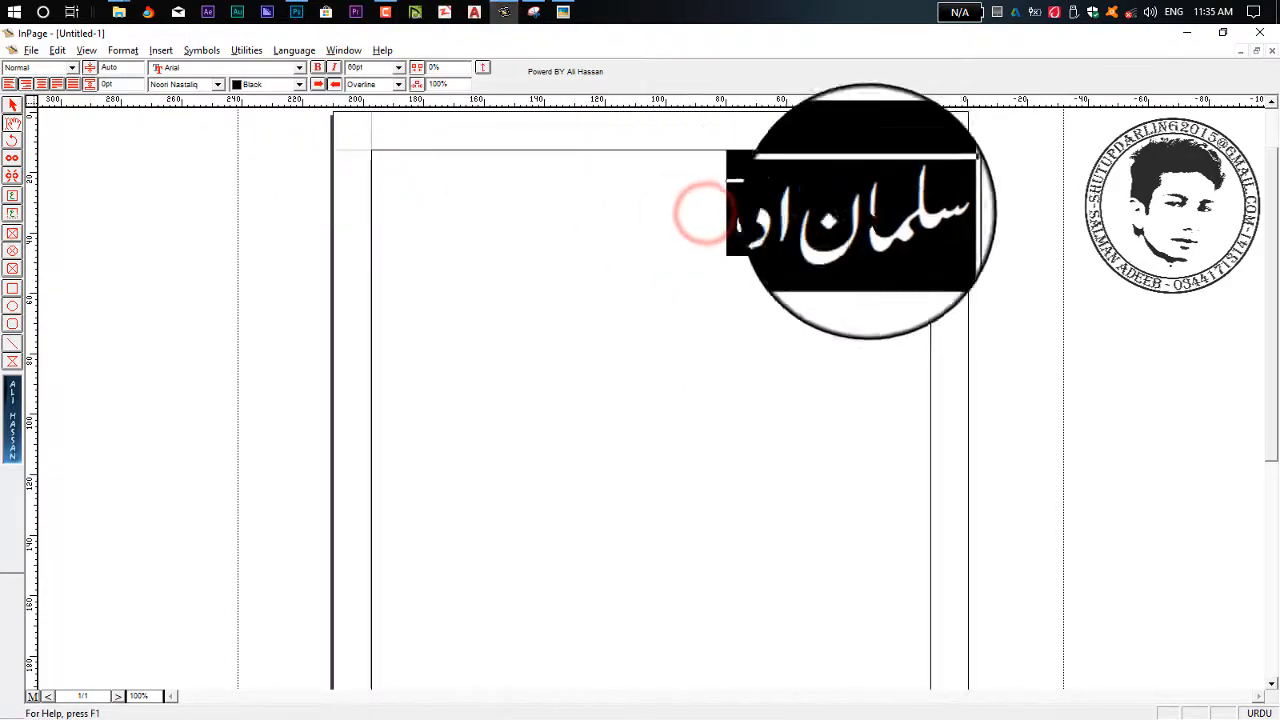
click(398, 84)
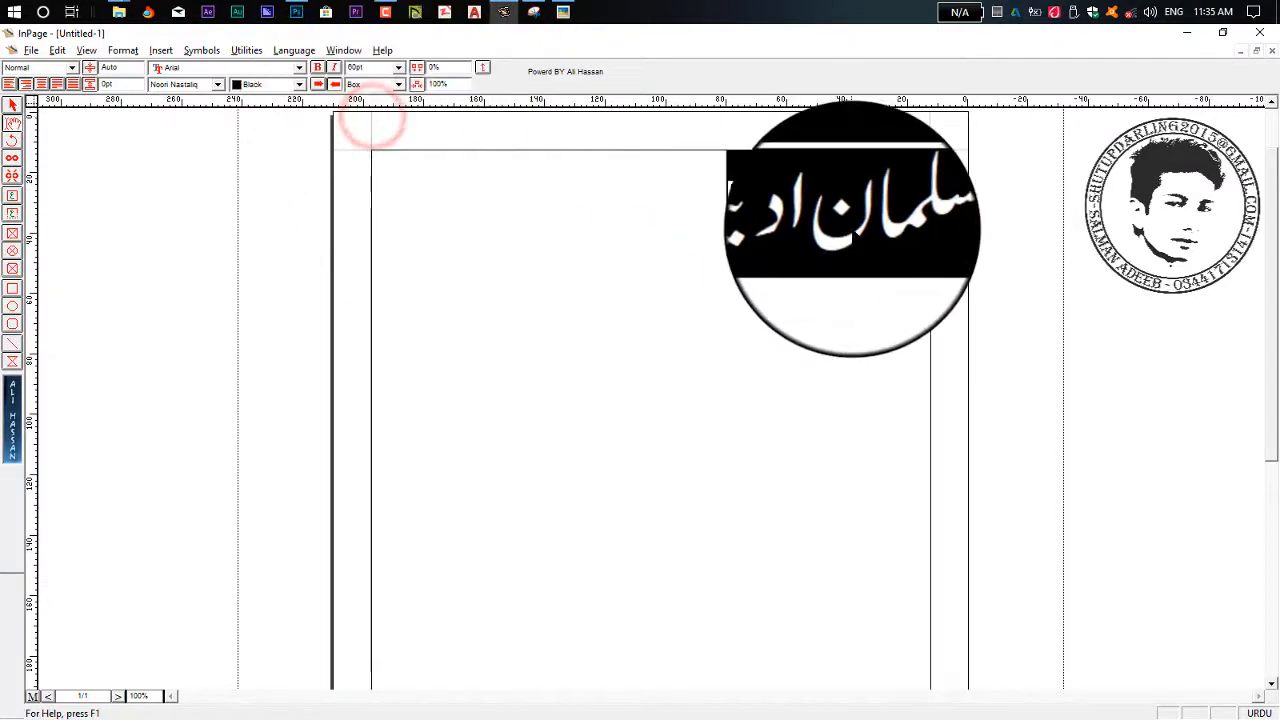
click(397, 85)
click(365, 132)
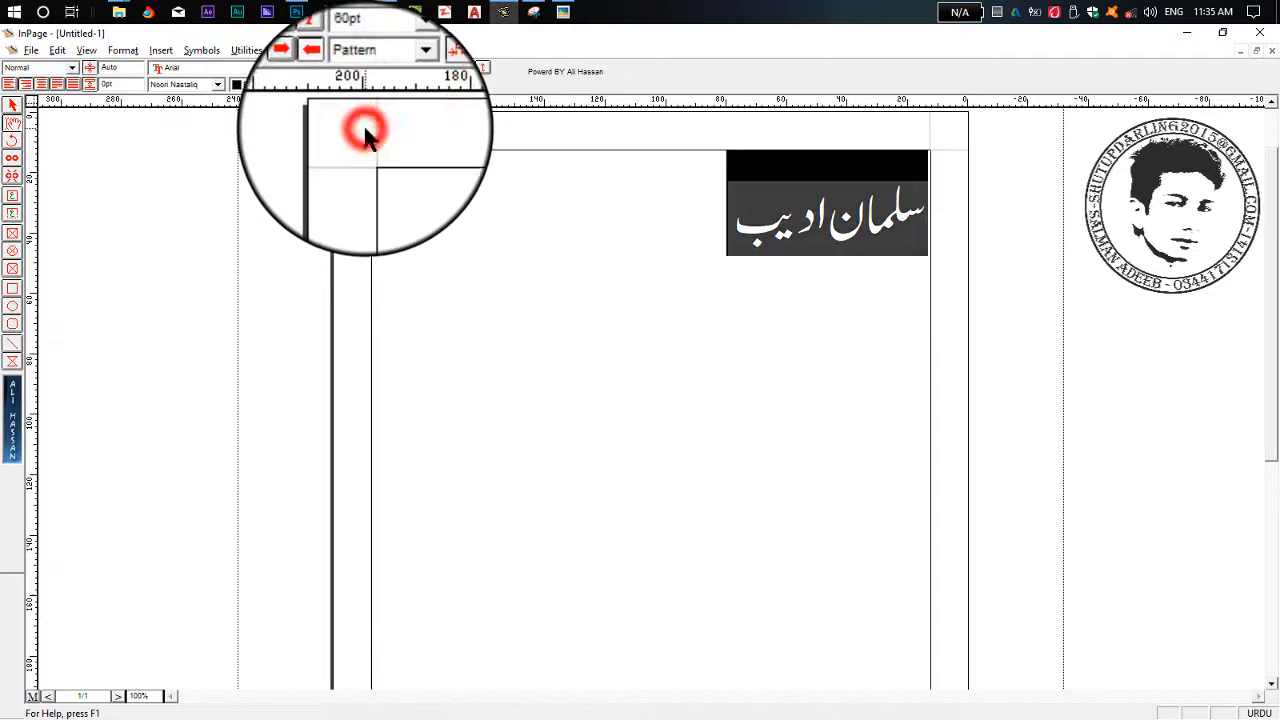
Step: Deselect the patterned text to view it, reselect the line and apply the Reverse style
click(708, 228)
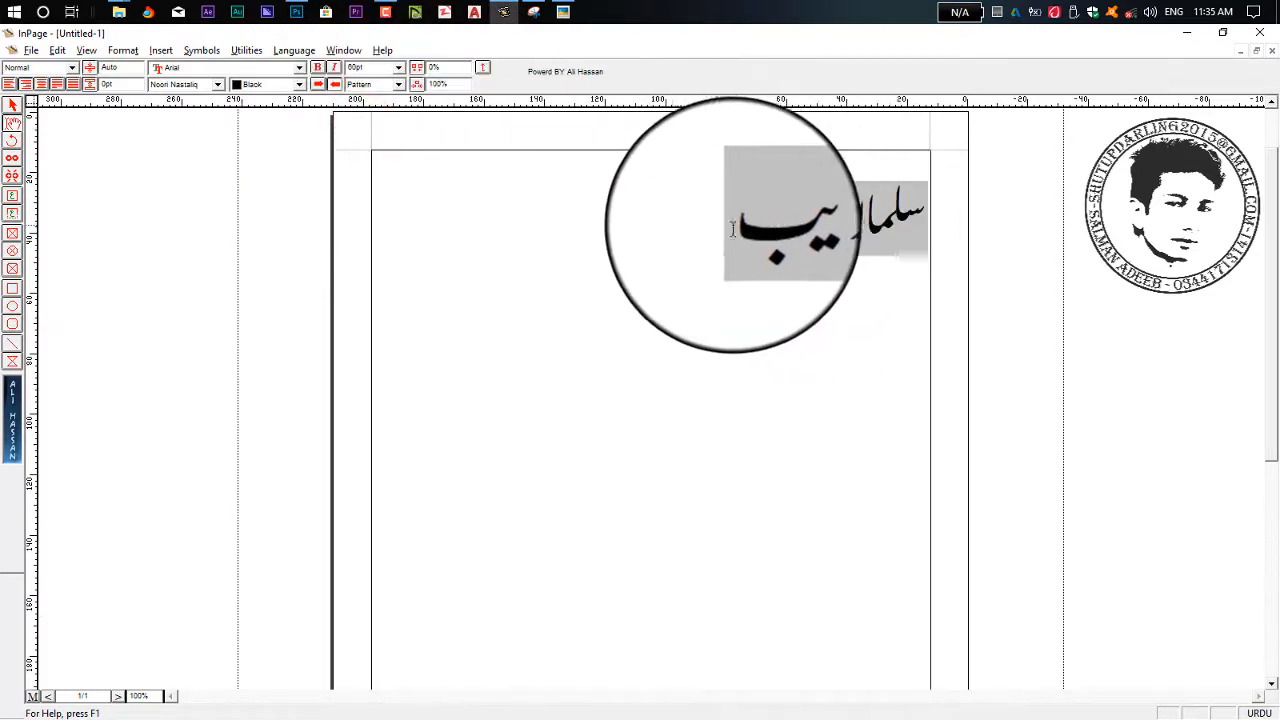
mouse_move(718, 225)
mouse_down()
mouse_move(814, 214)
mouse_move(941, 231)
mouse_up()
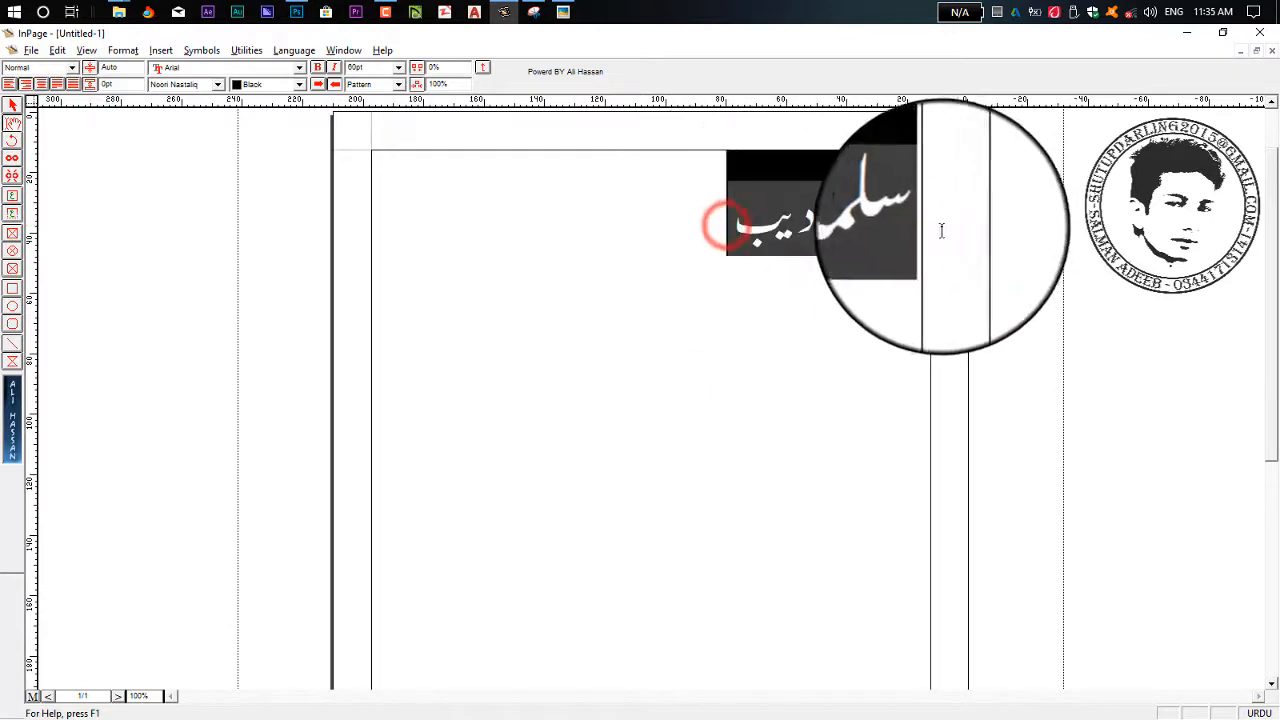
click(398, 84)
click(372, 141)
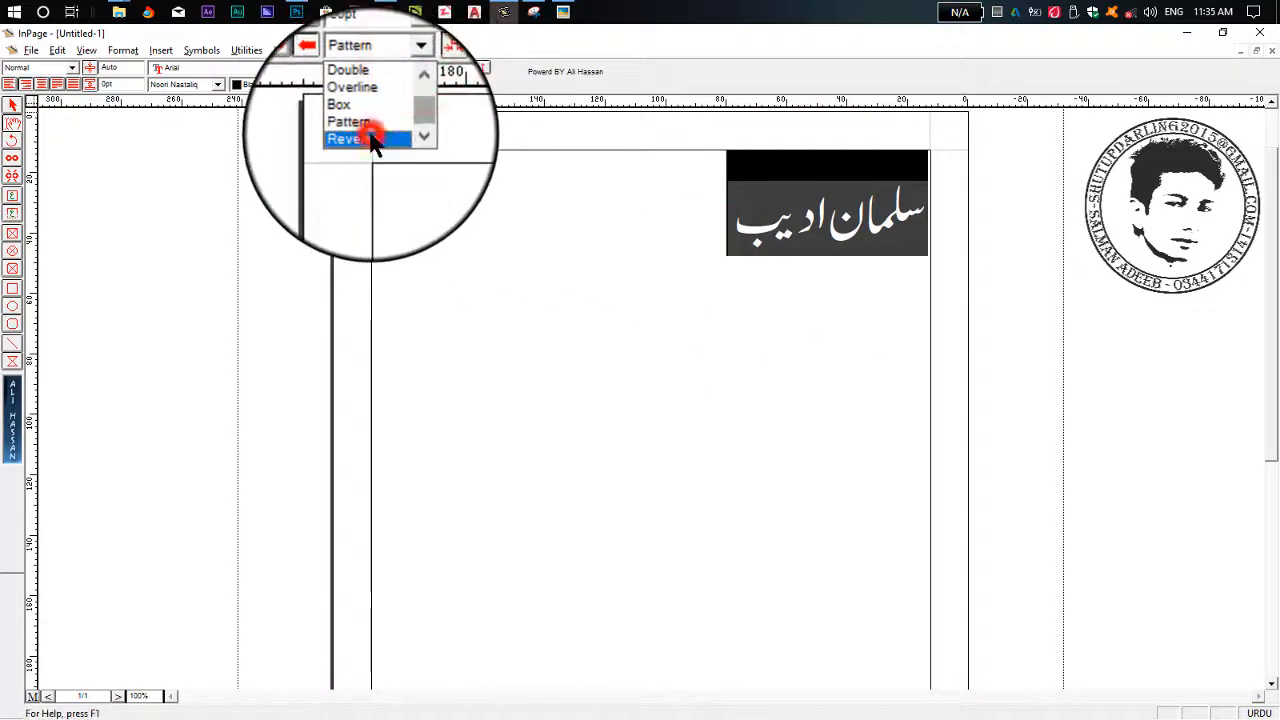
Step: Deselect the reversed text to view it, reselect the line and set its text style to None
click(712, 219)
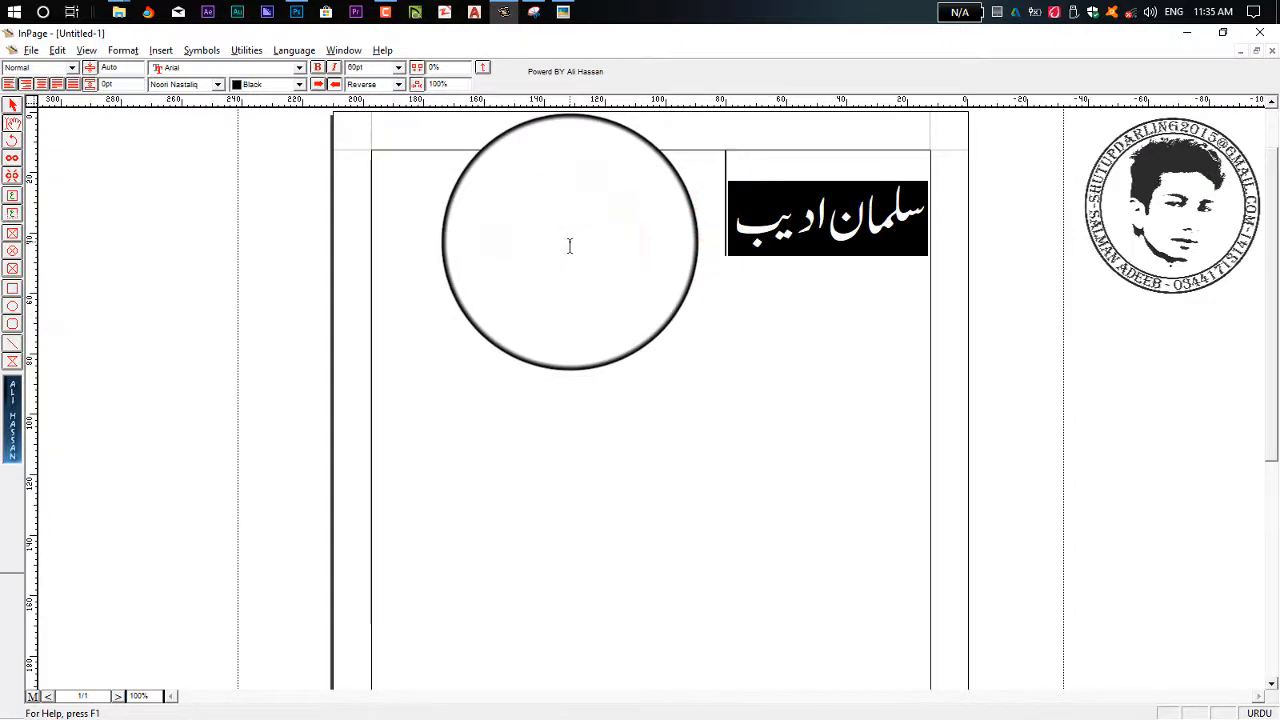
drag(730, 231, 946, 234)
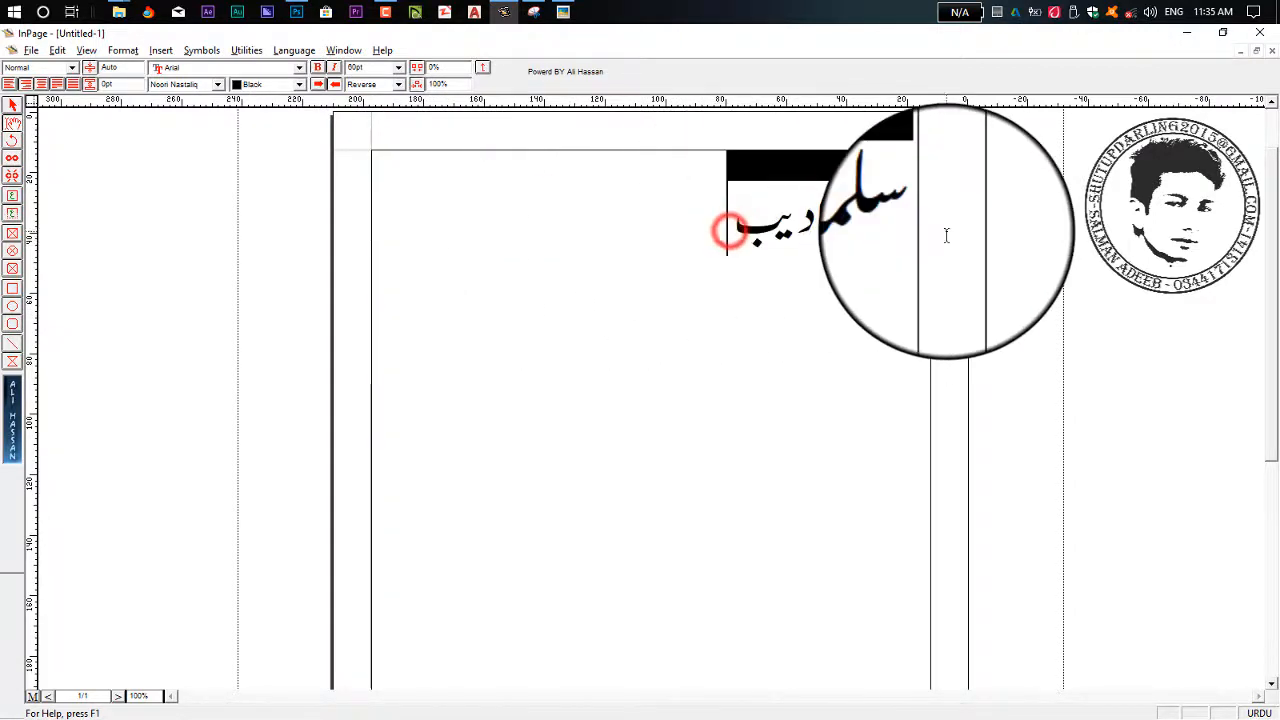
click(398, 84)
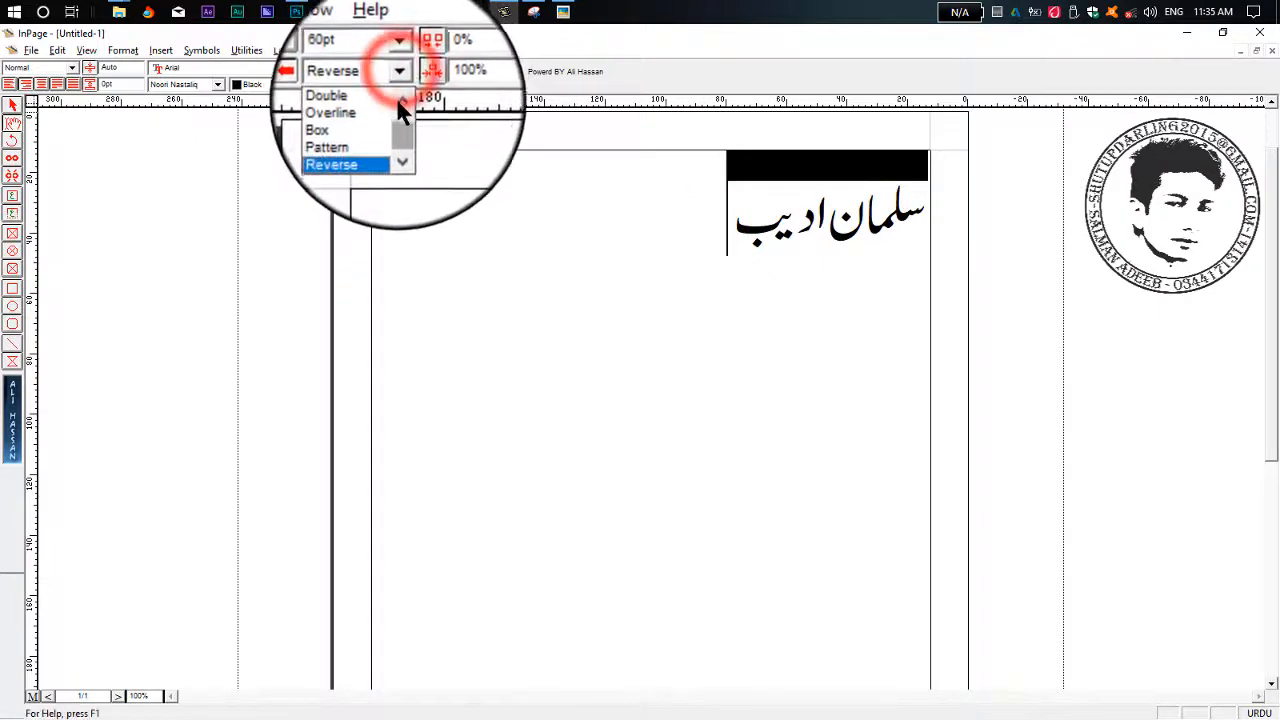
drag(400, 117, 400, 108)
click(378, 98)
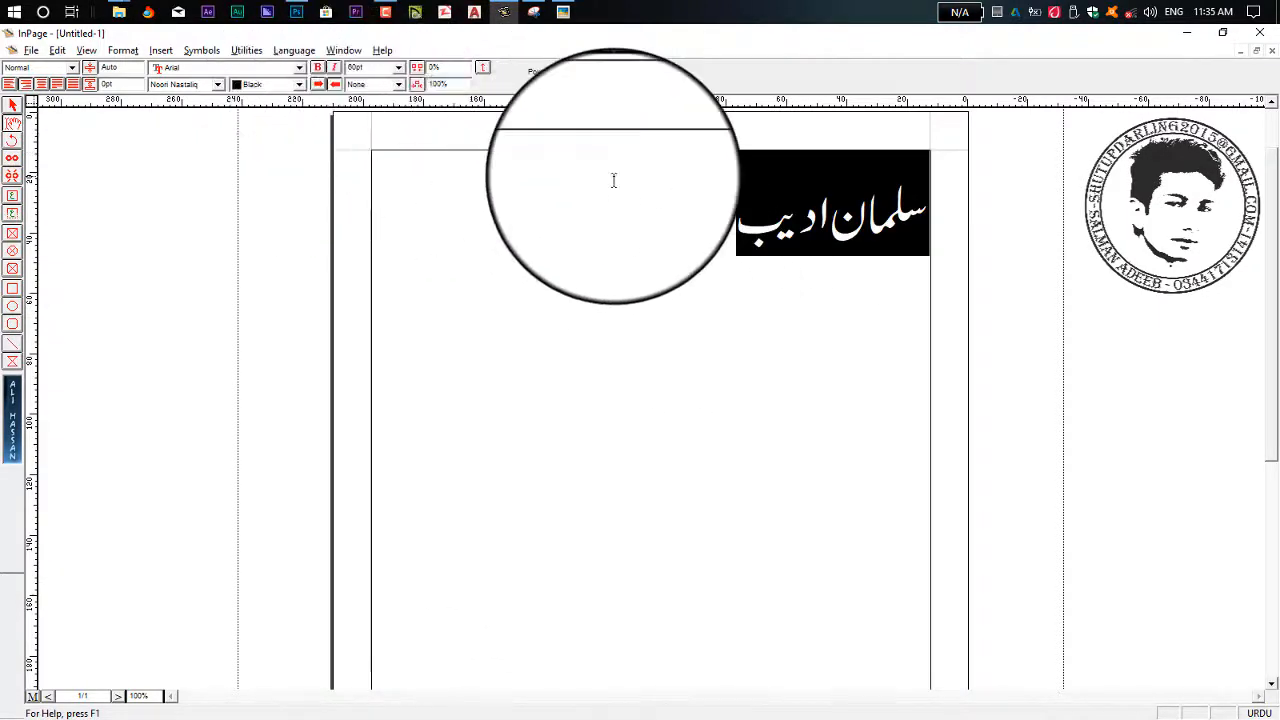
Step: Try Bold on the reselected Urdu line, and switch its text direction to left-to-right and back to right-to-left
click(731, 232)
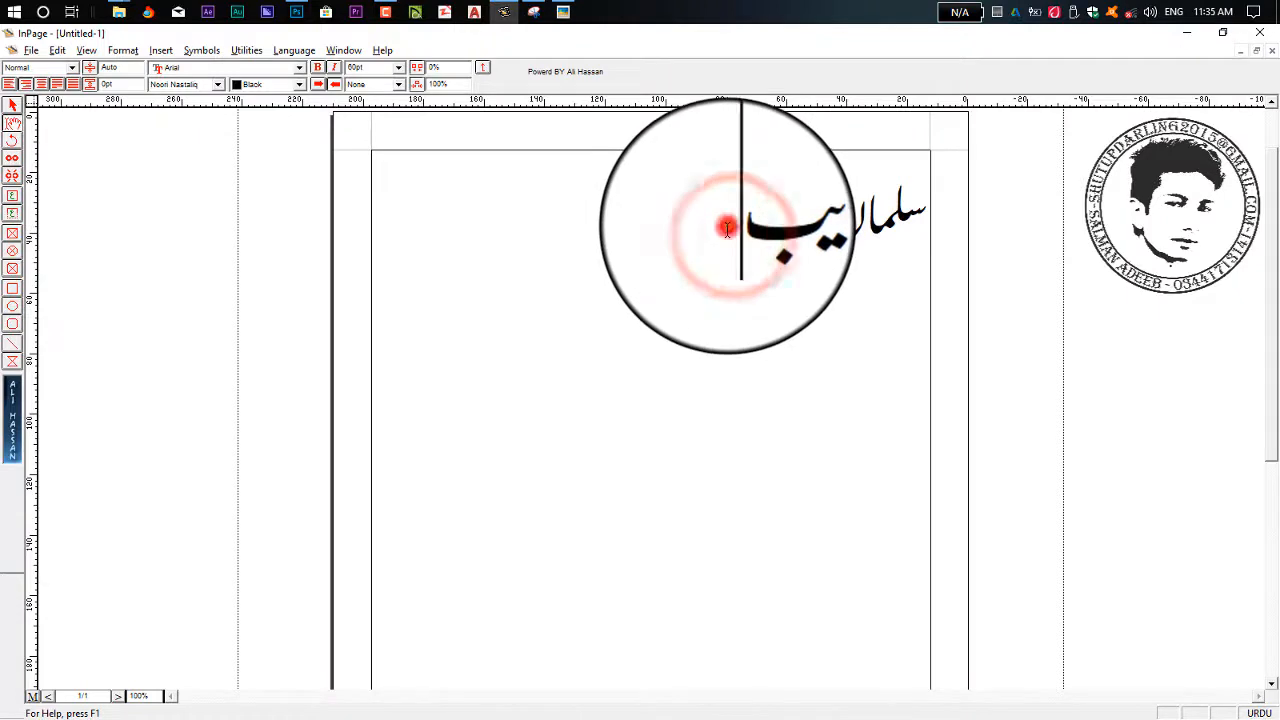
drag(728, 226, 914, 234)
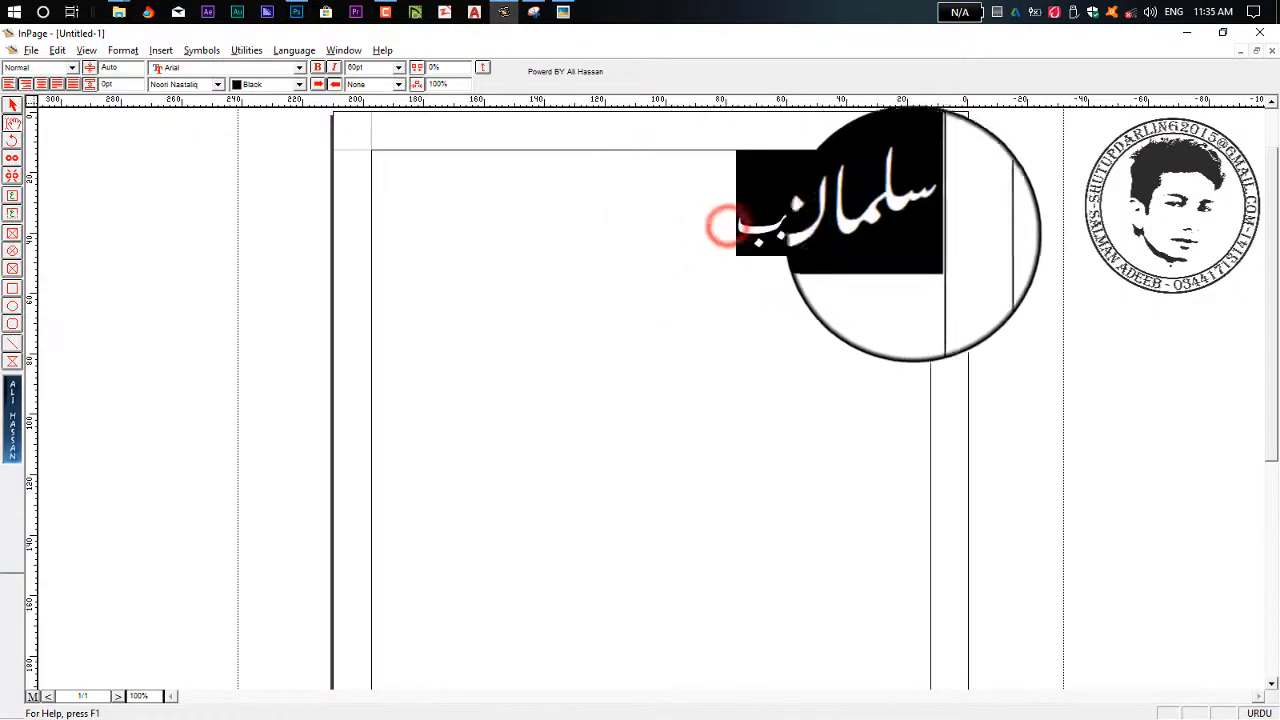
click(316, 72)
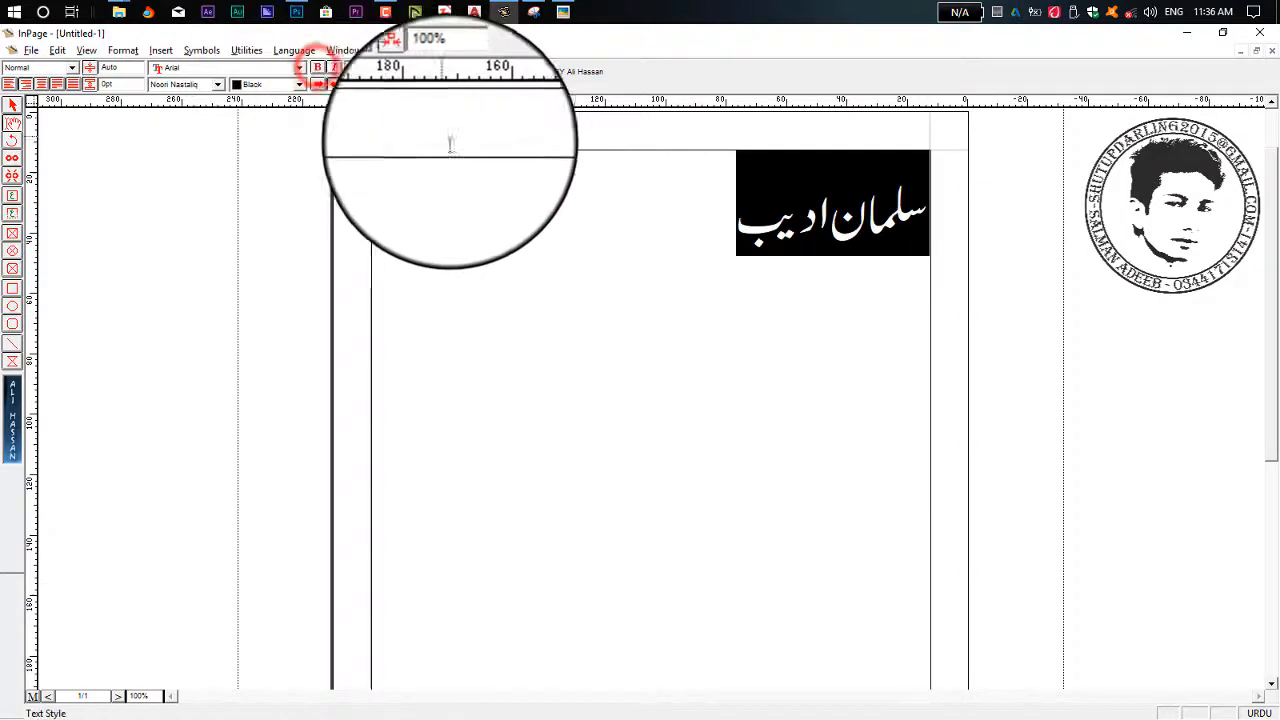
click(319, 87)
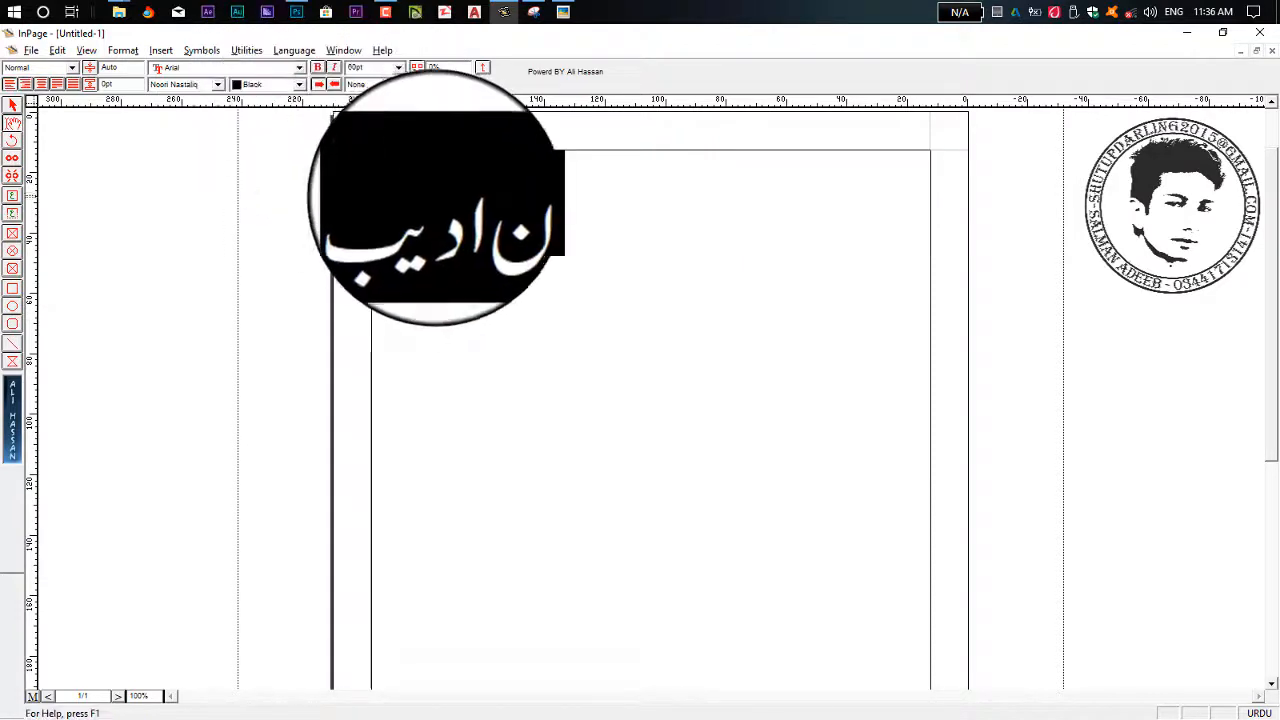
click(335, 86)
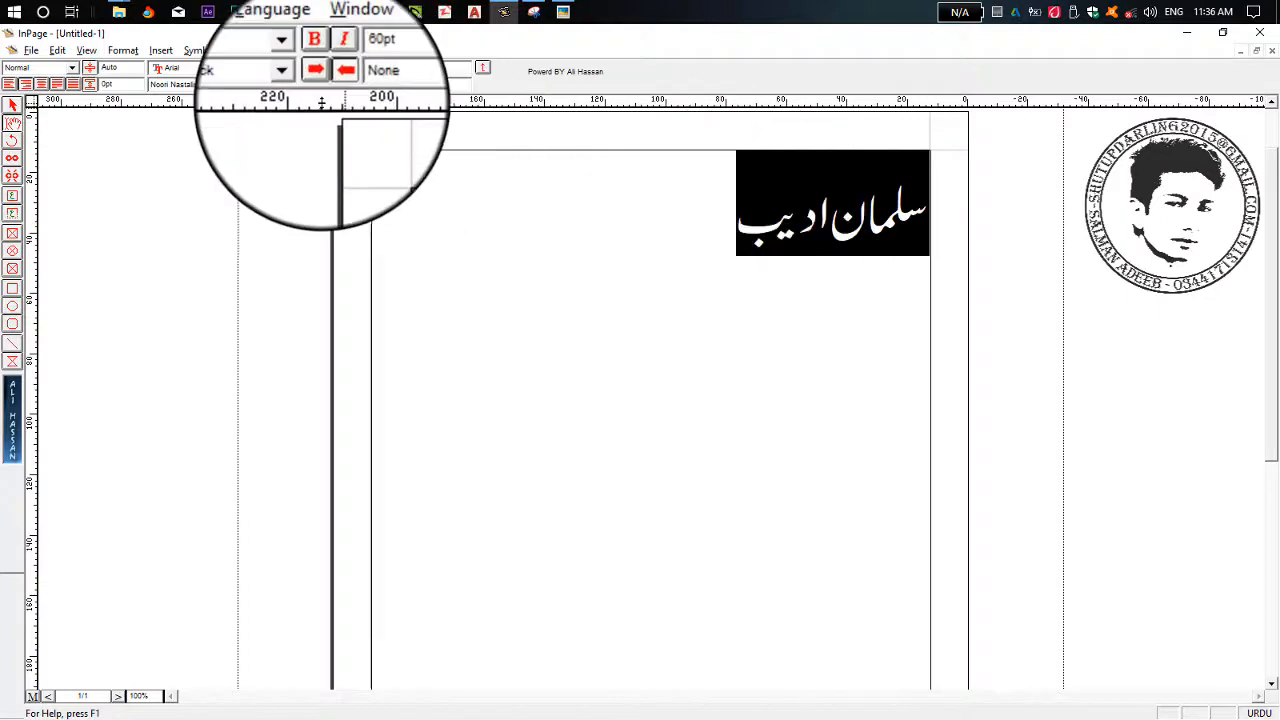
Step: Change the selected Urdu line's text colour to Yellow, Magenta and White in turn
click(298, 84)
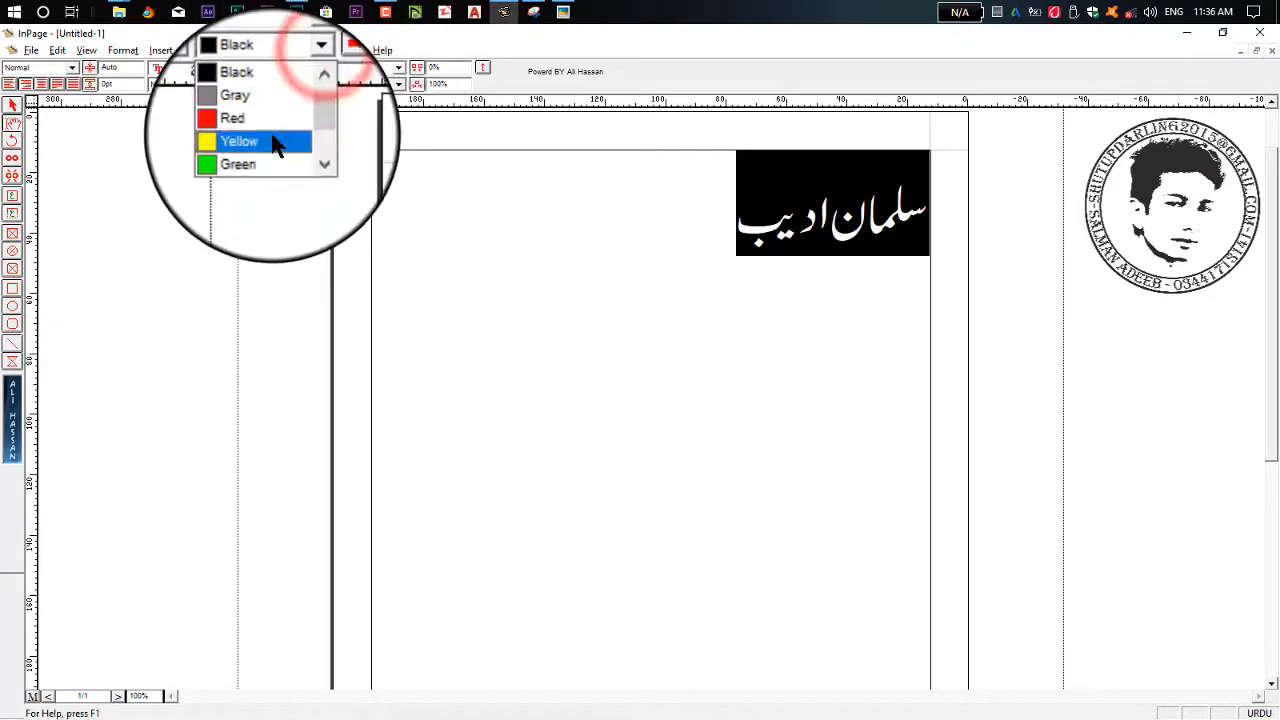
click(299, 84)
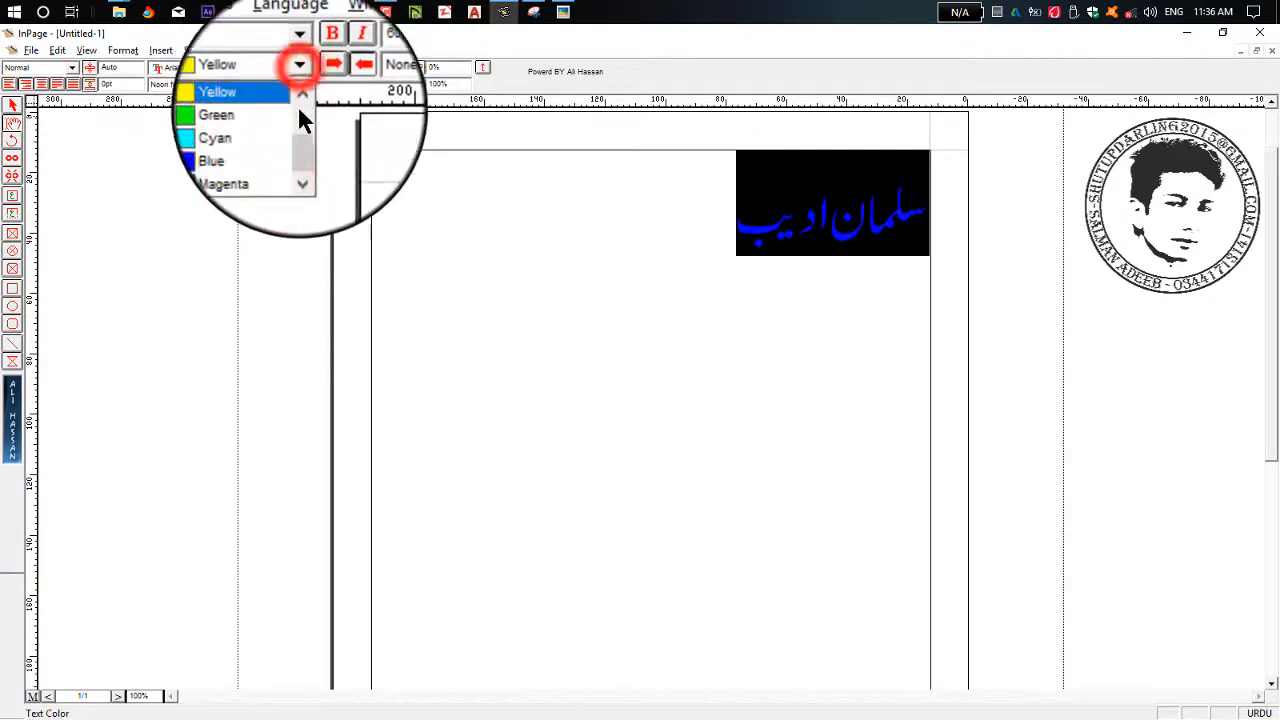
click(293, 160)
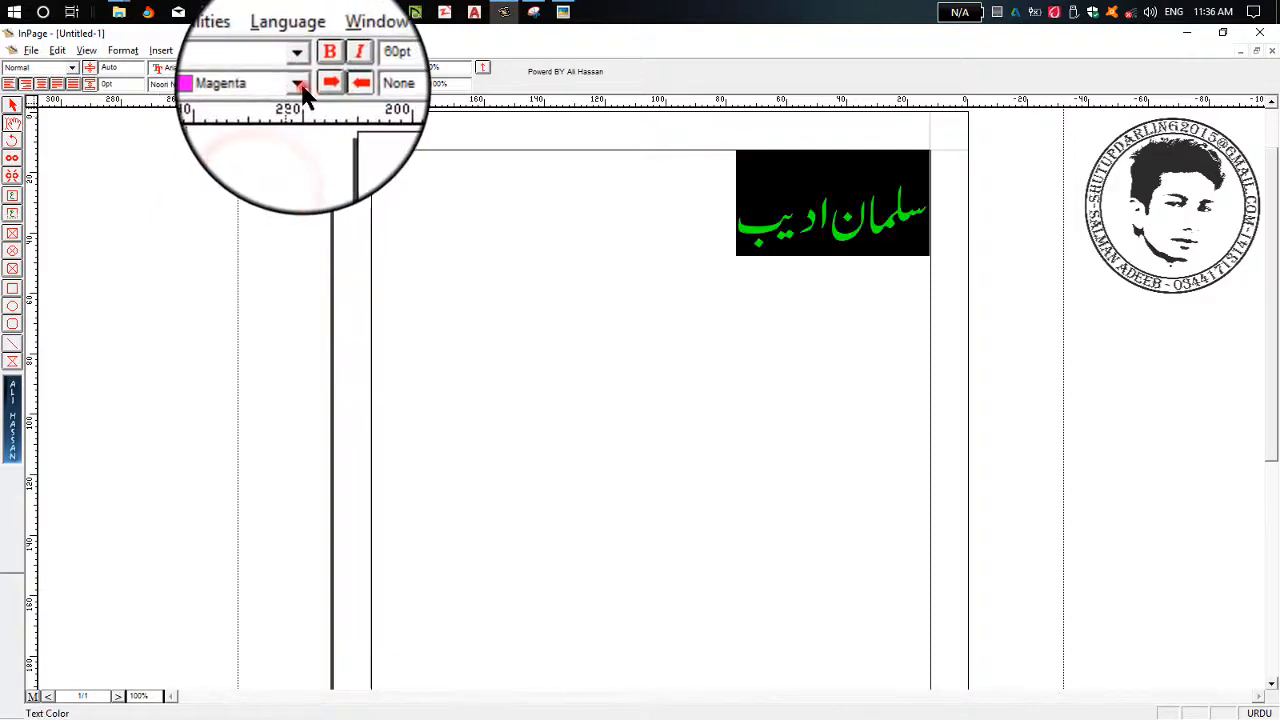
click(300, 90)
click(300, 113)
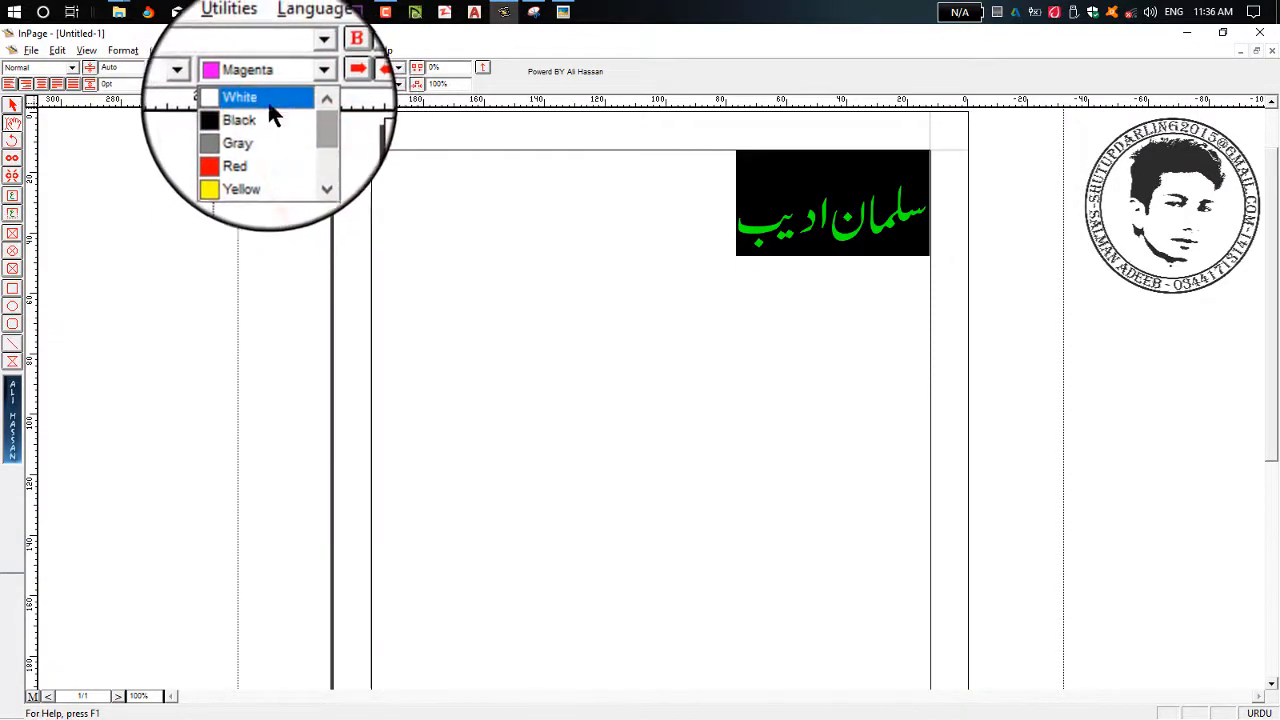
click(268, 100)
Step: Set the Urdu line's text colour to Gray and change it to Green
click(300, 90)
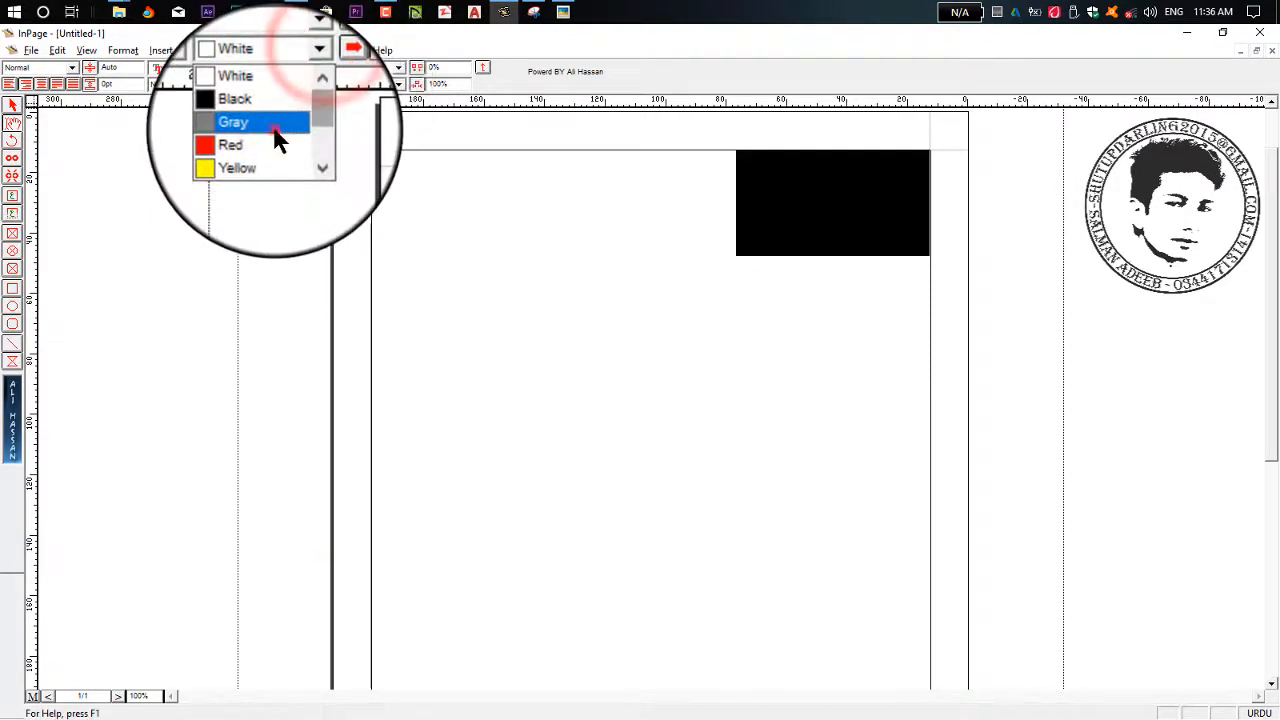
click(276, 135)
click(300, 89)
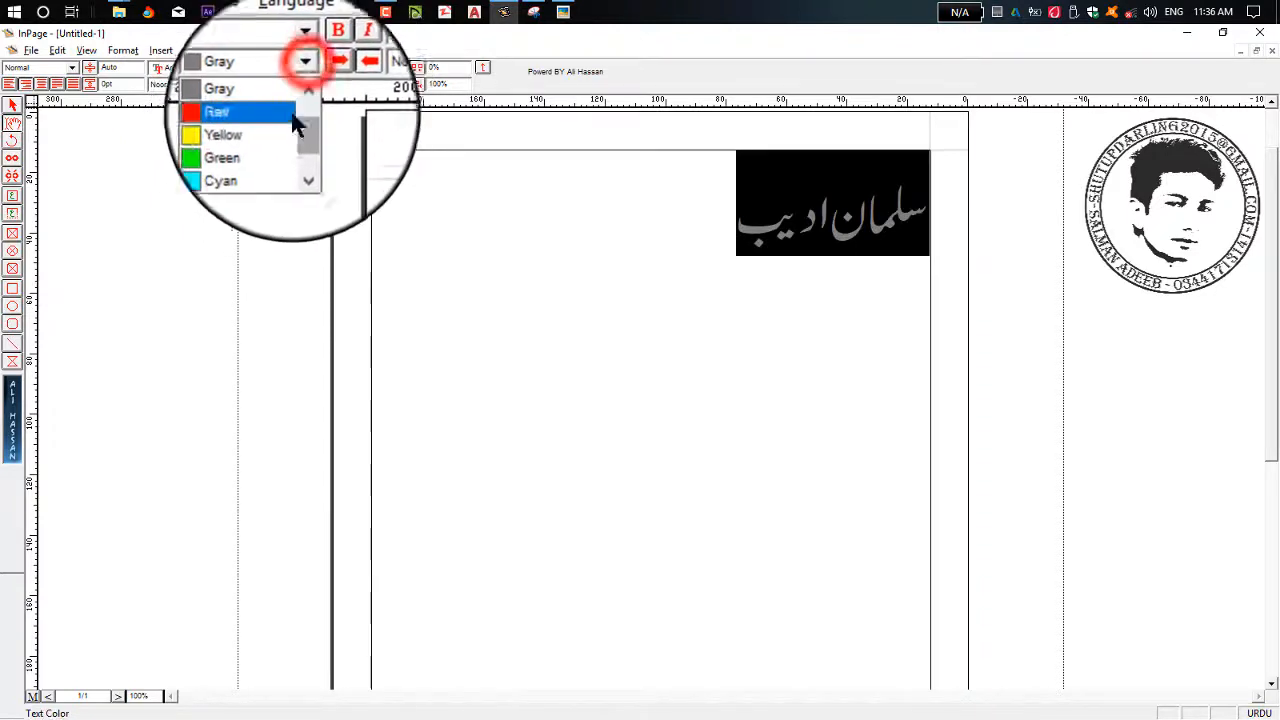
click(258, 140)
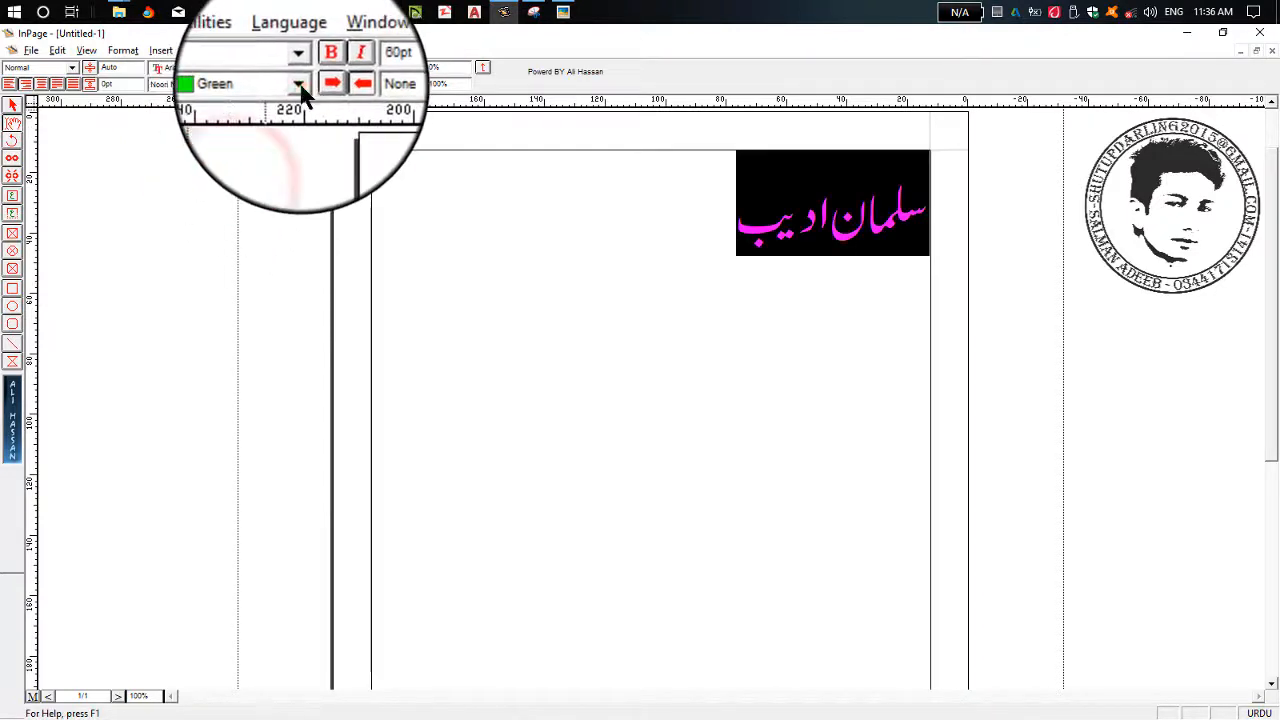
Step: Set the Urdu line's colour to White, deselect it to view the effect, reselect it and set the colour to Black
click(300, 89)
click(304, 140)
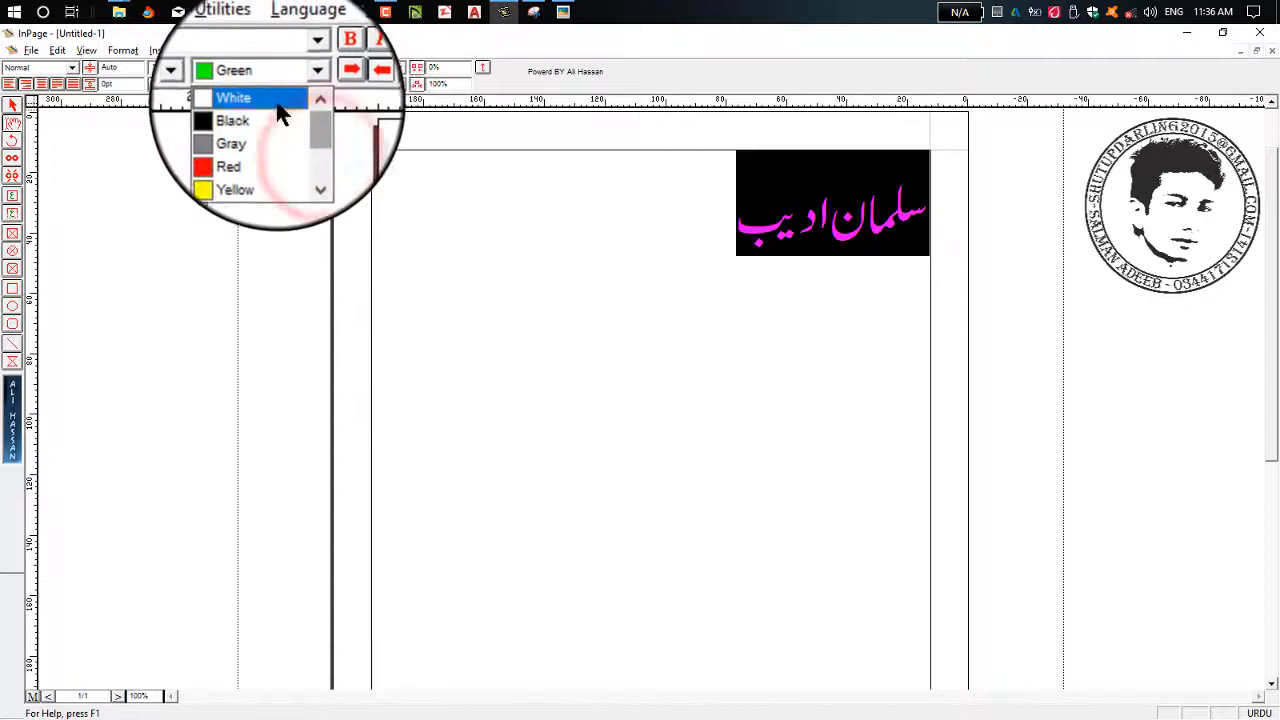
click(280, 110)
click(677, 255)
drag(706, 229, 968, 221)
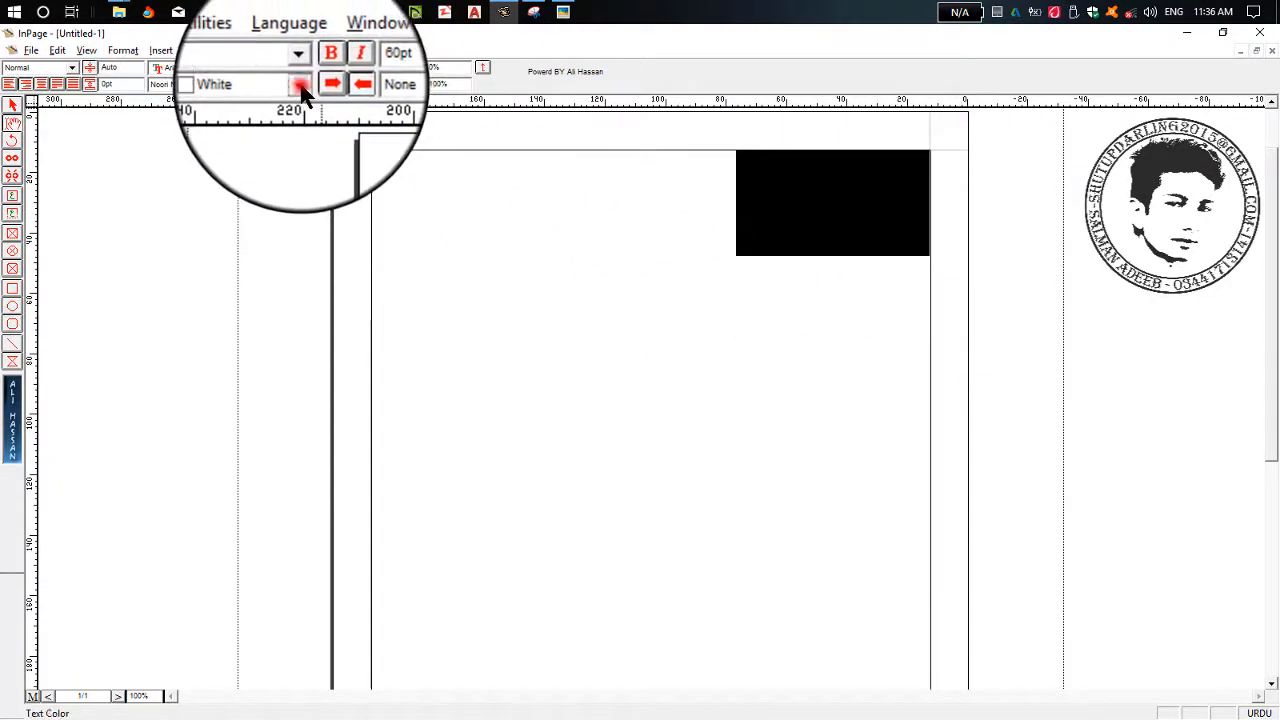
click(298, 86)
click(257, 121)
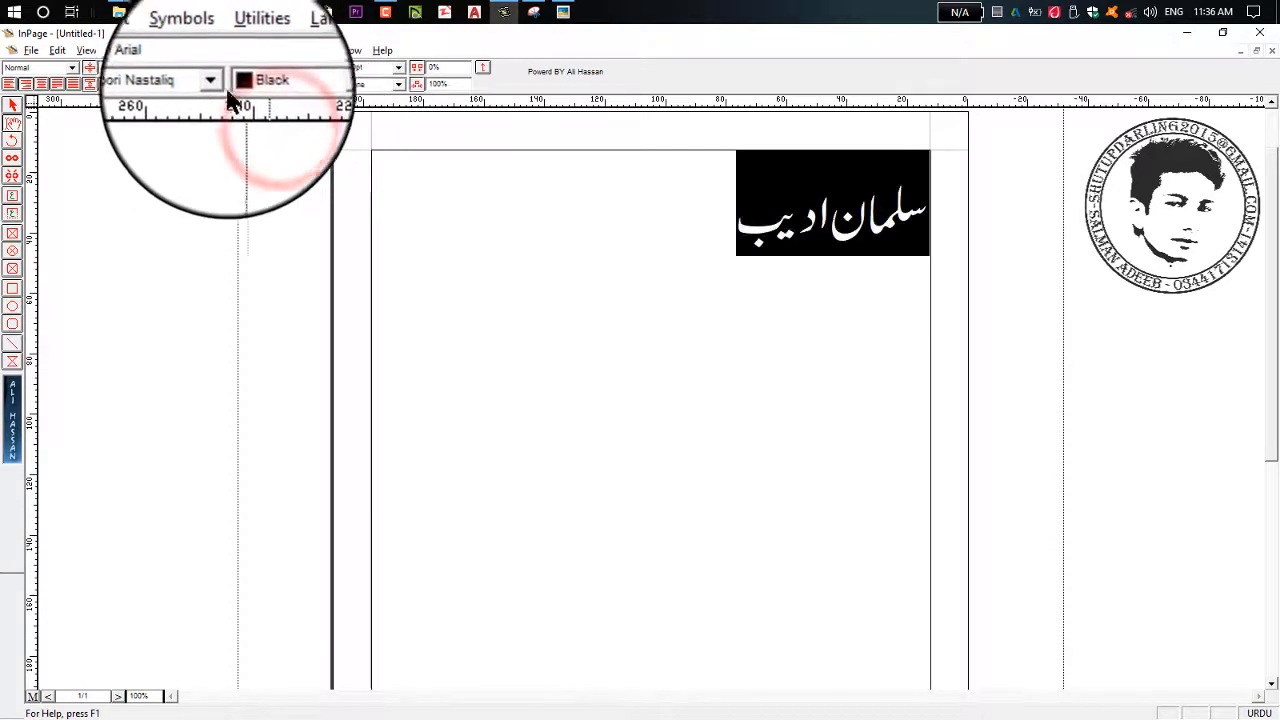
Step: Try several decorative Urdu fonts from the font list on the selected line
click(218, 86)
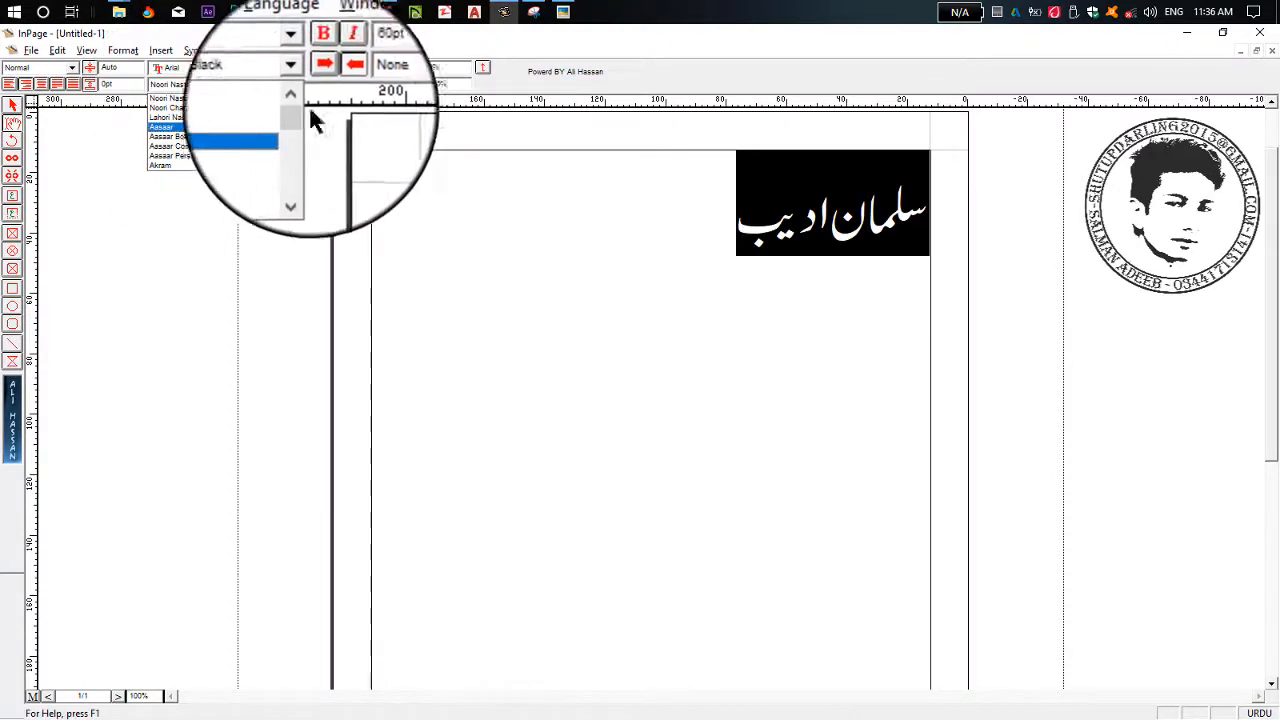
mouse_move(300, 106)
mouse_down()
mouse_move(298, 155)
mouse_move(300, 127)
mouse_up()
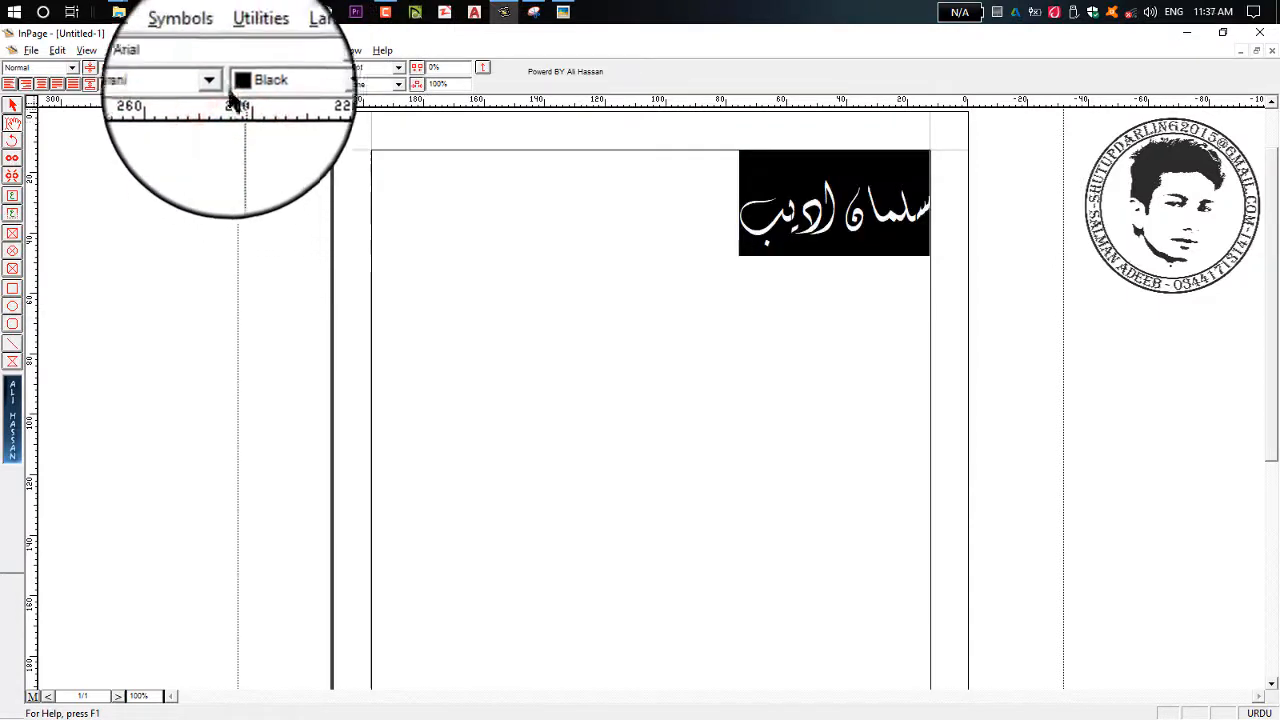
click(219, 67)
click(199, 150)
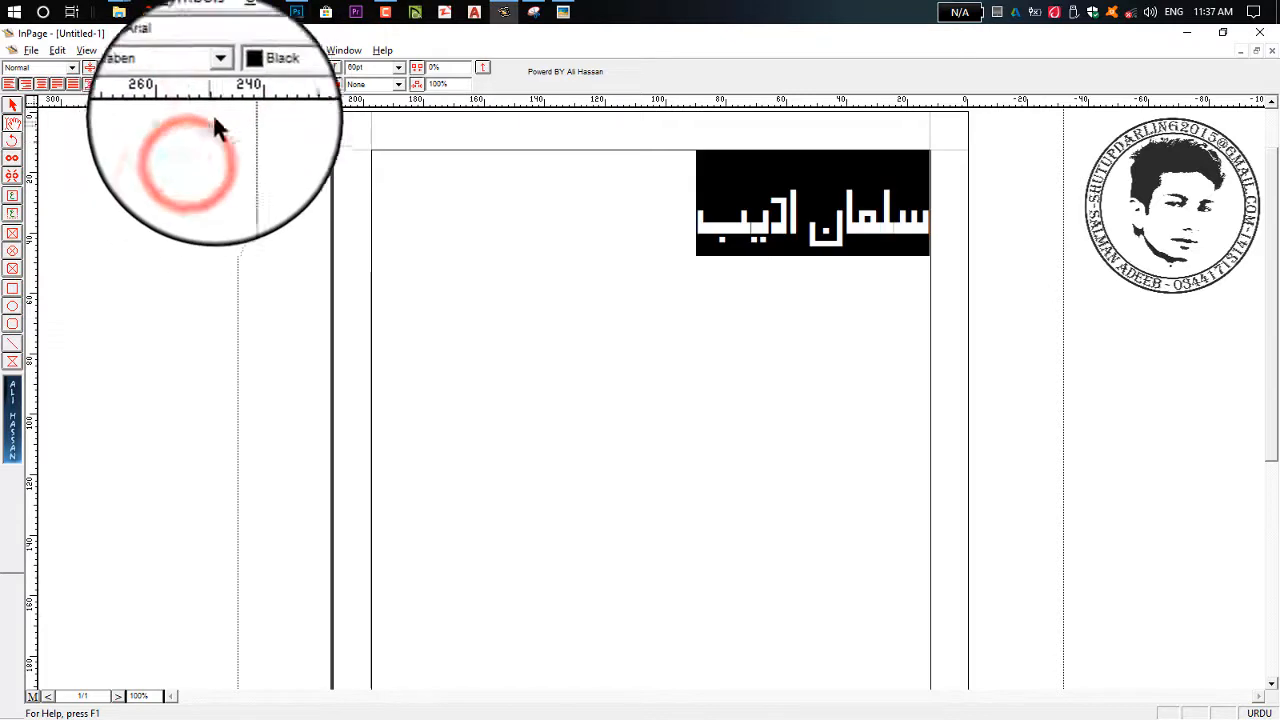
click(219, 80)
click(226, 160)
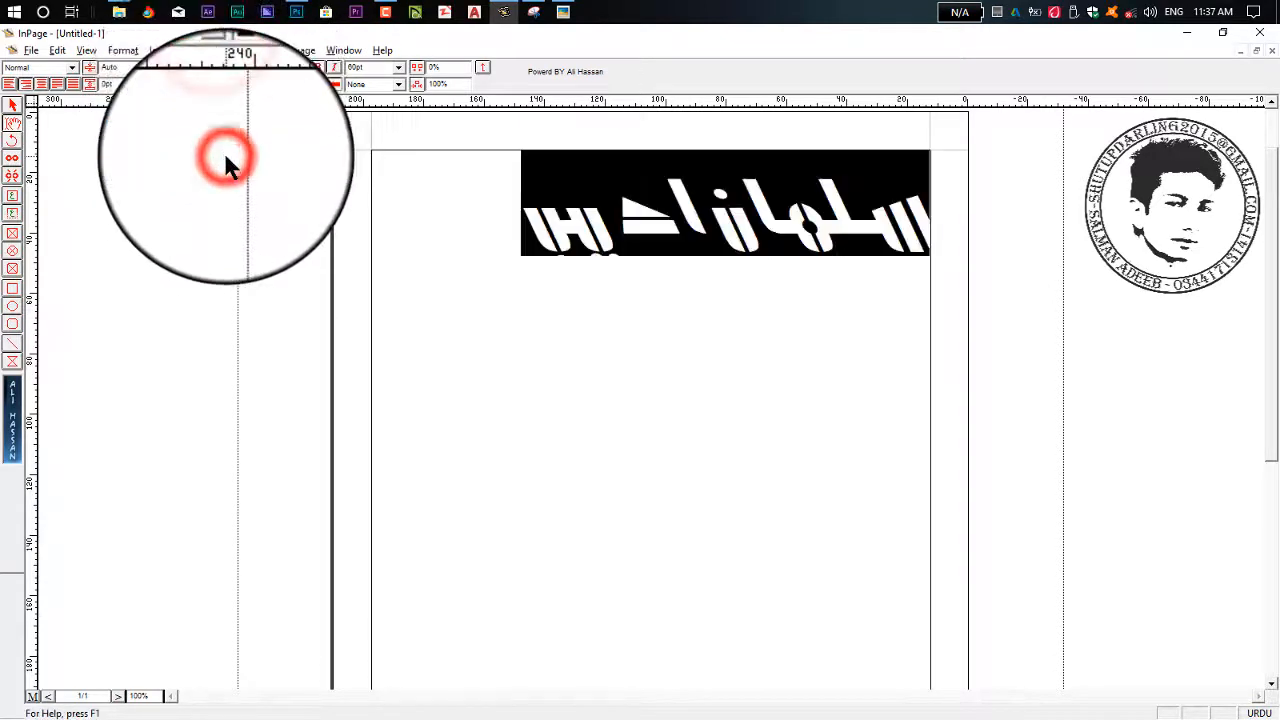
Step: Set the Urdu line's font back to Noori Nastaliq and deselect the text
click(218, 88)
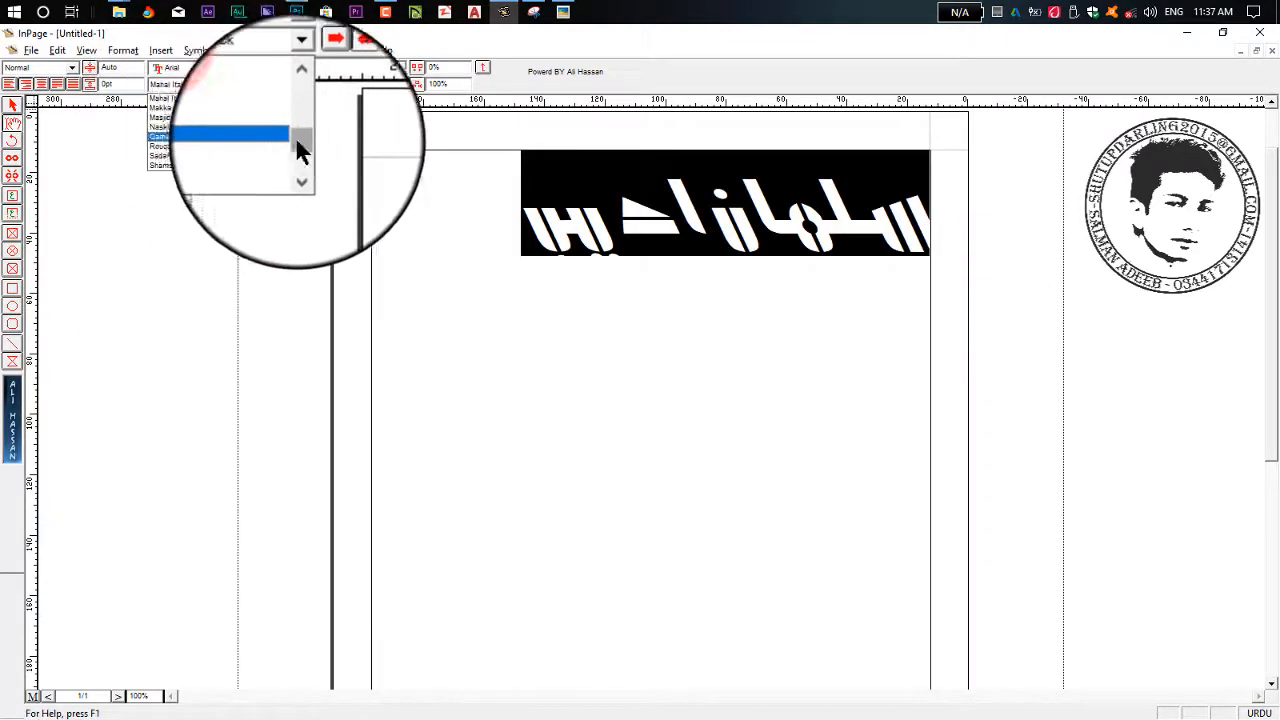
click(290, 170)
click(246, 108)
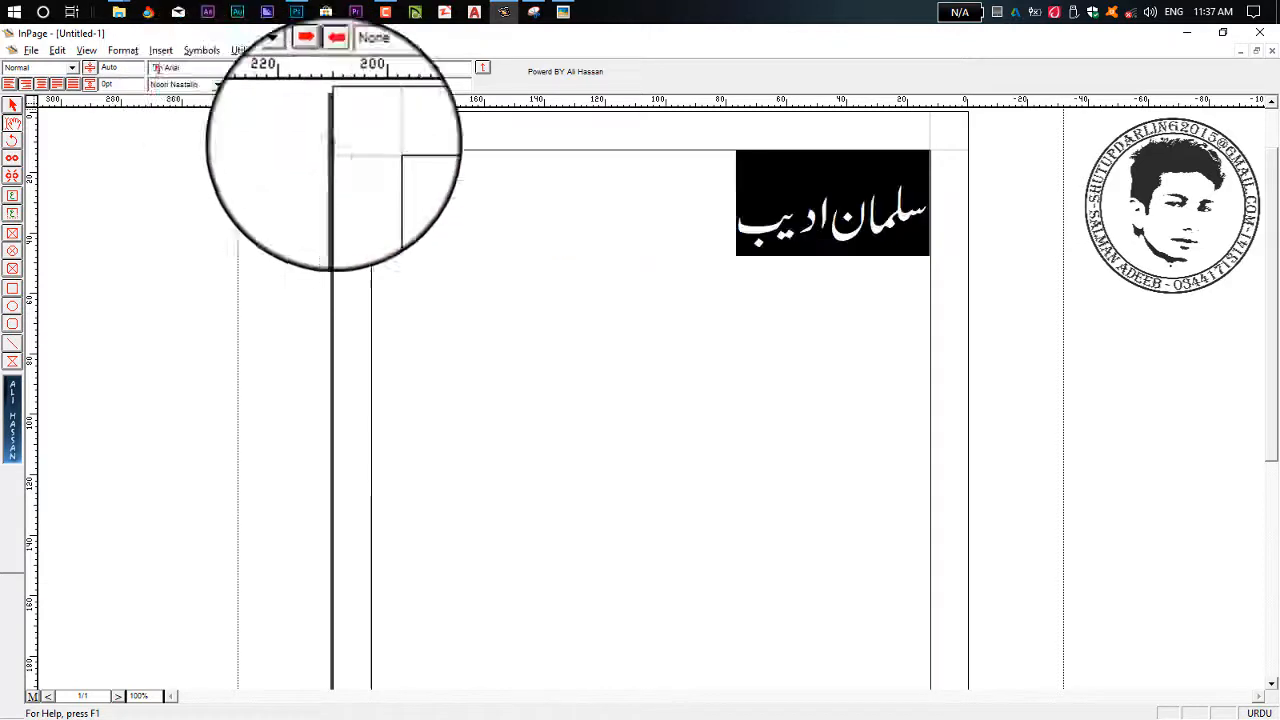
click(735, 223)
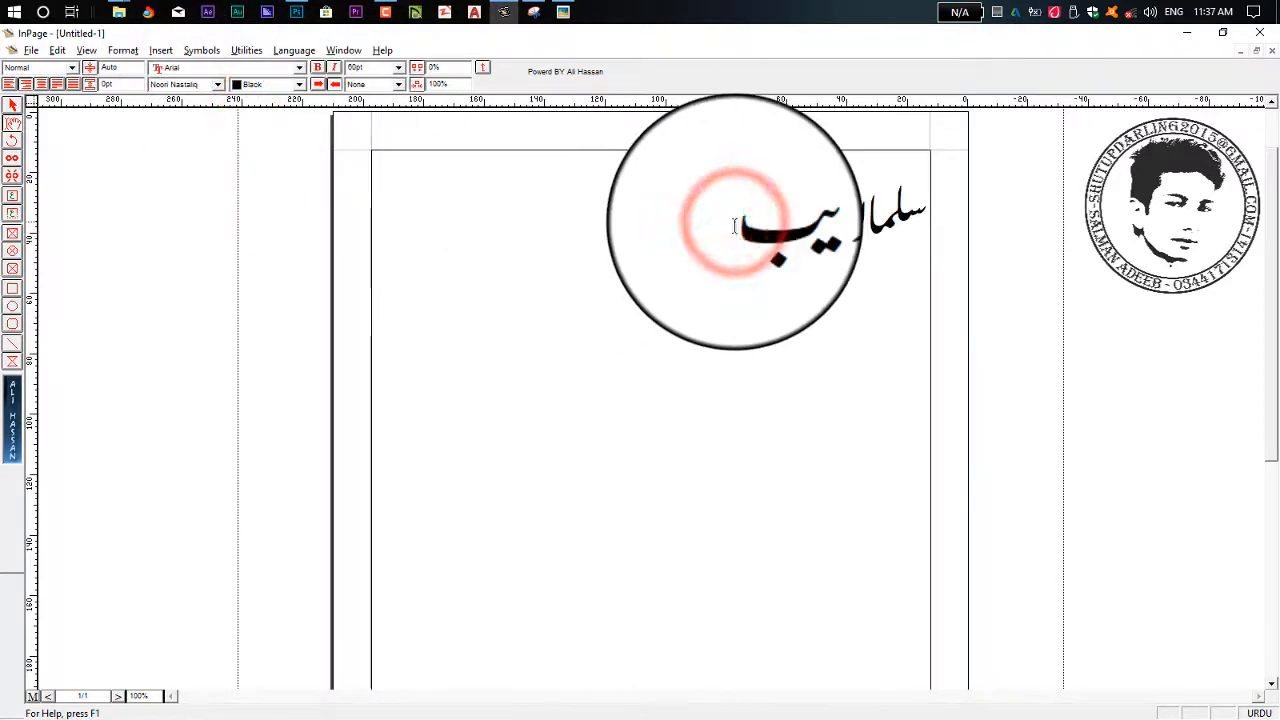
Step: Replace the small Urdu text on the second line with the person's full name written in English
click(300, 68)
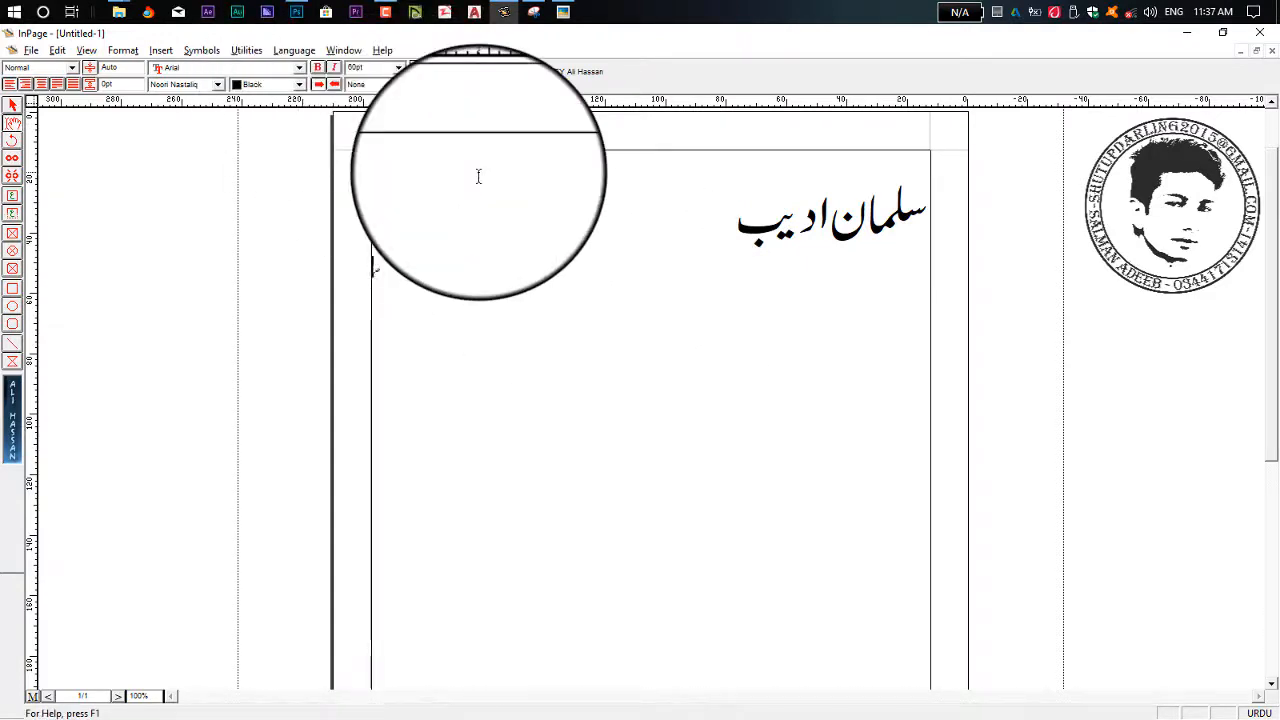
key(ctrl+a)
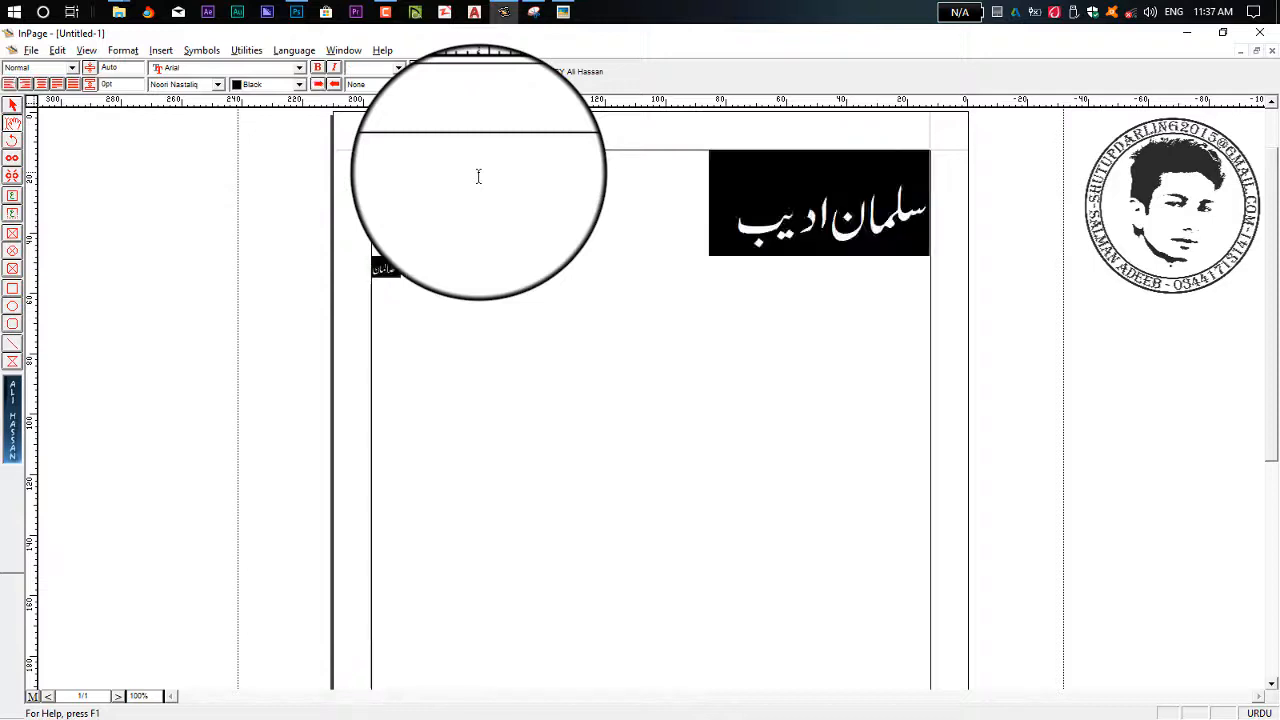
click(471, 286)
click(429, 266)
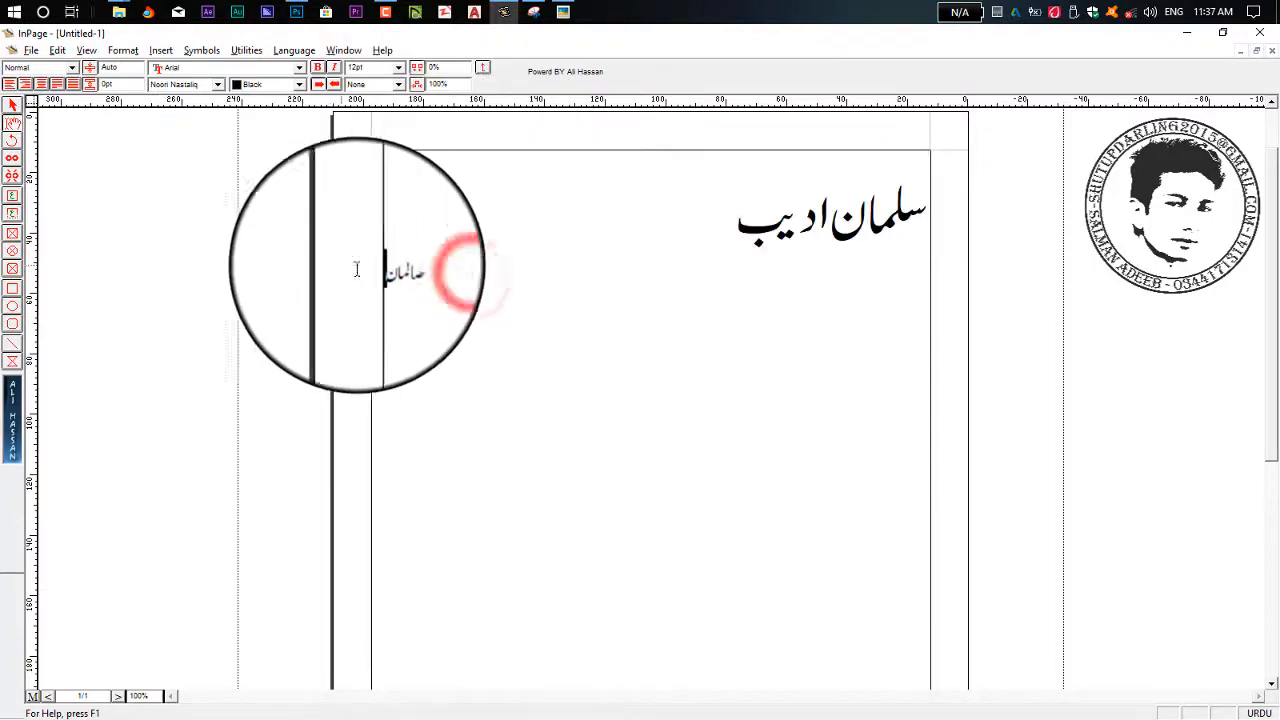
click(400, 266)
click(365, 266)
click(401, 271)
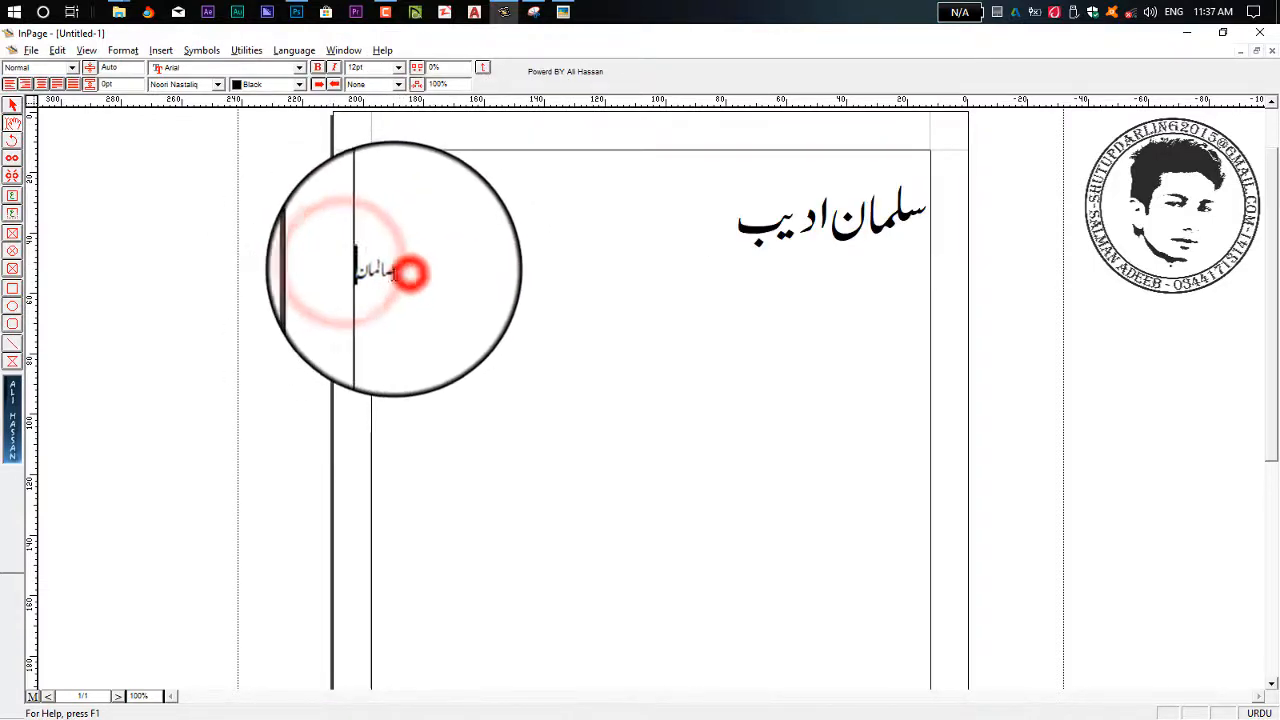
double_click(396, 271)
click(397, 271)
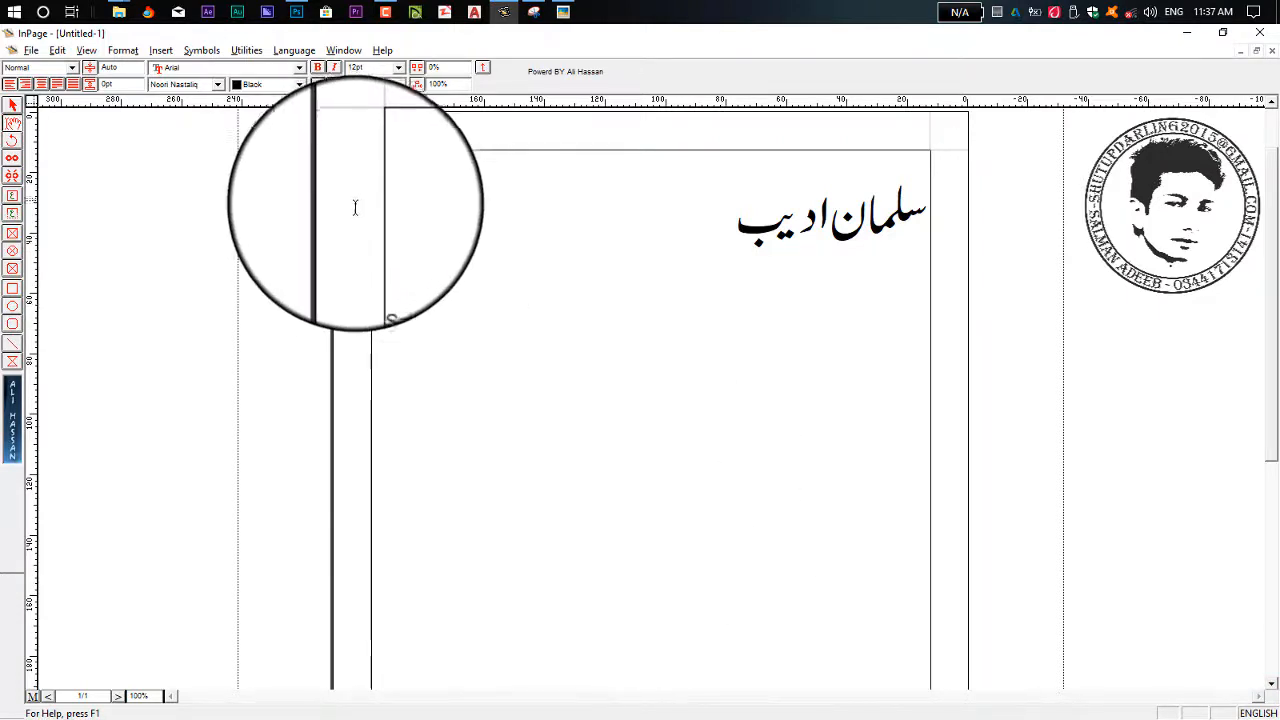
Step: Select the English name on the second line and set its font size to 72 pt
drag(434, 270, 372, 270)
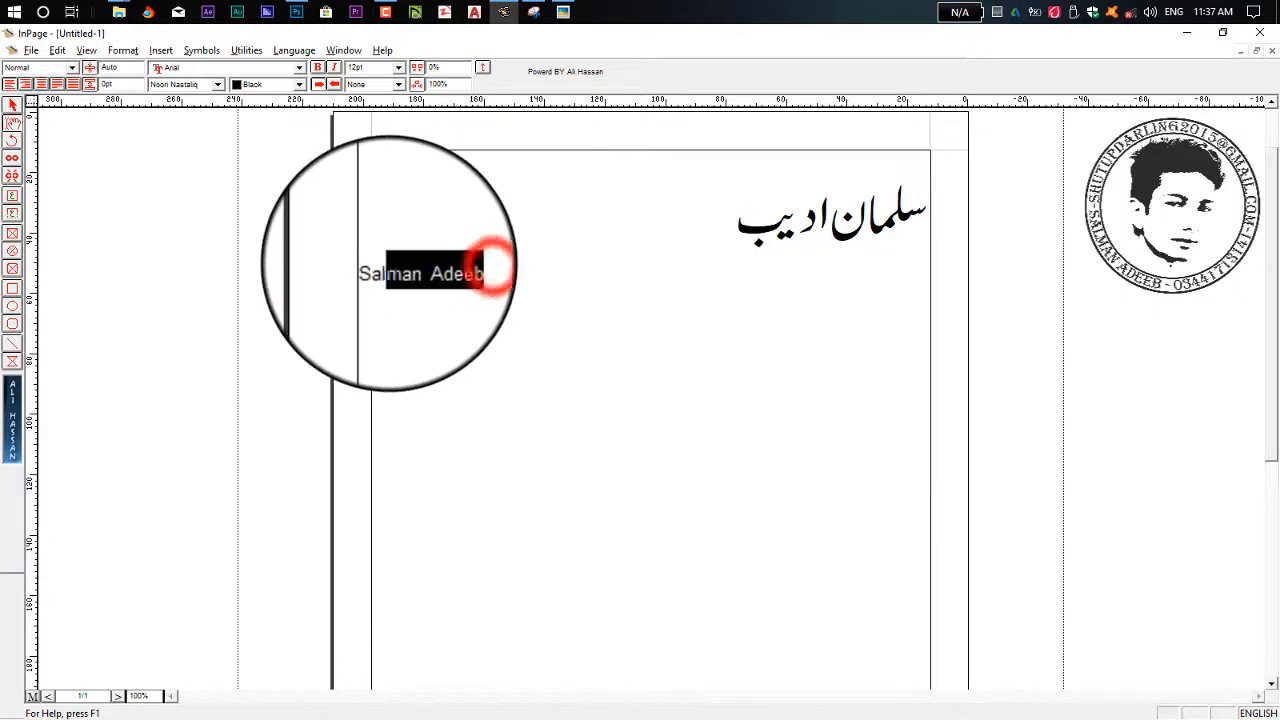
click(398, 67)
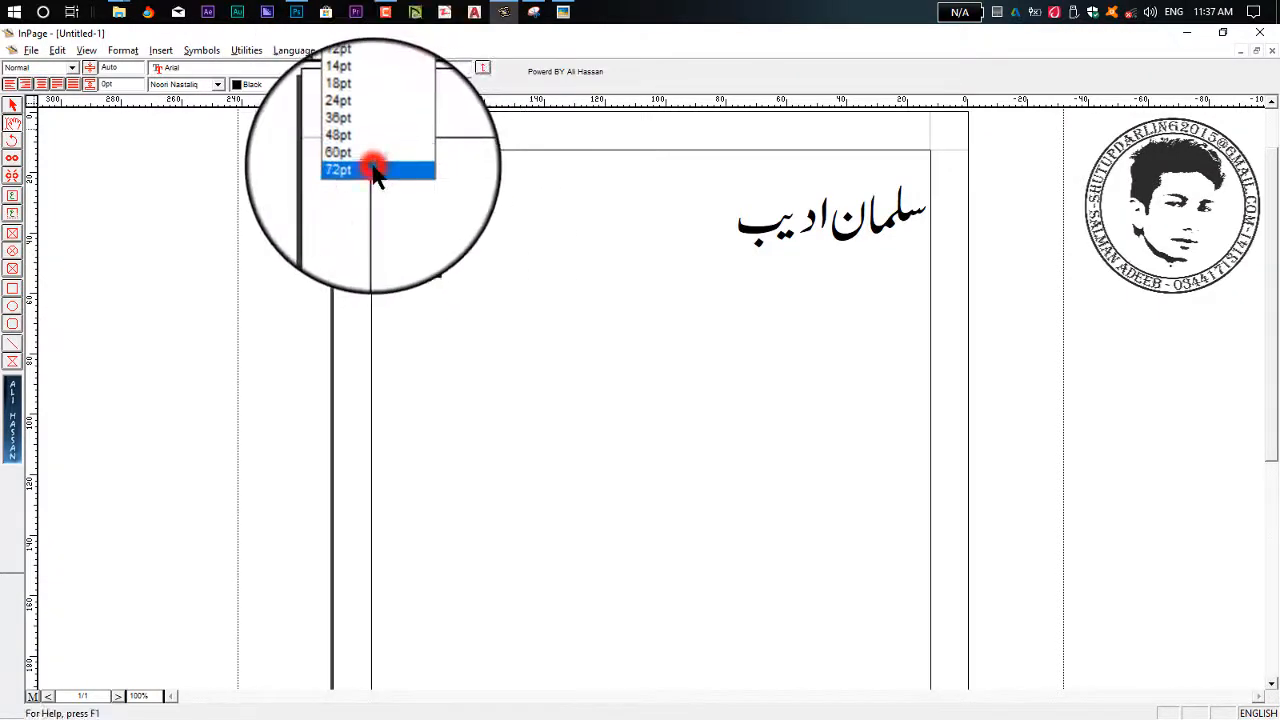
click(372, 168)
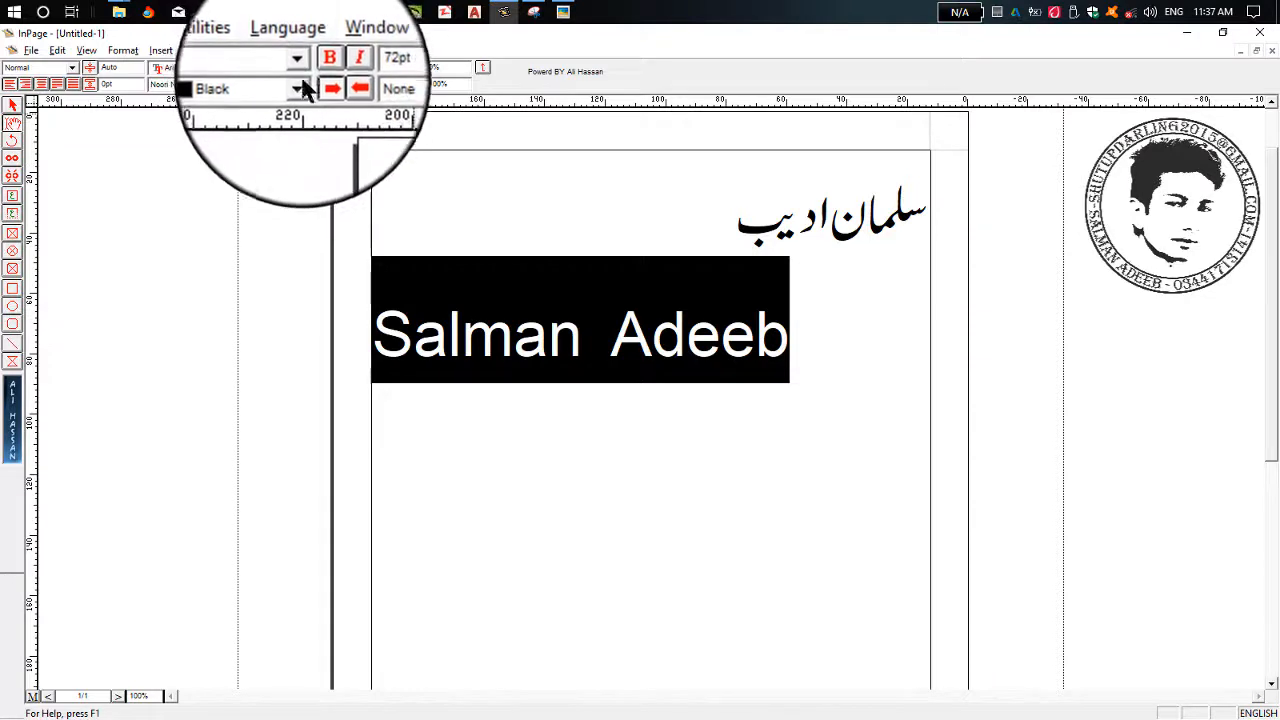
Step: Apply the Arial Baltic font to the selected English name
click(297, 67)
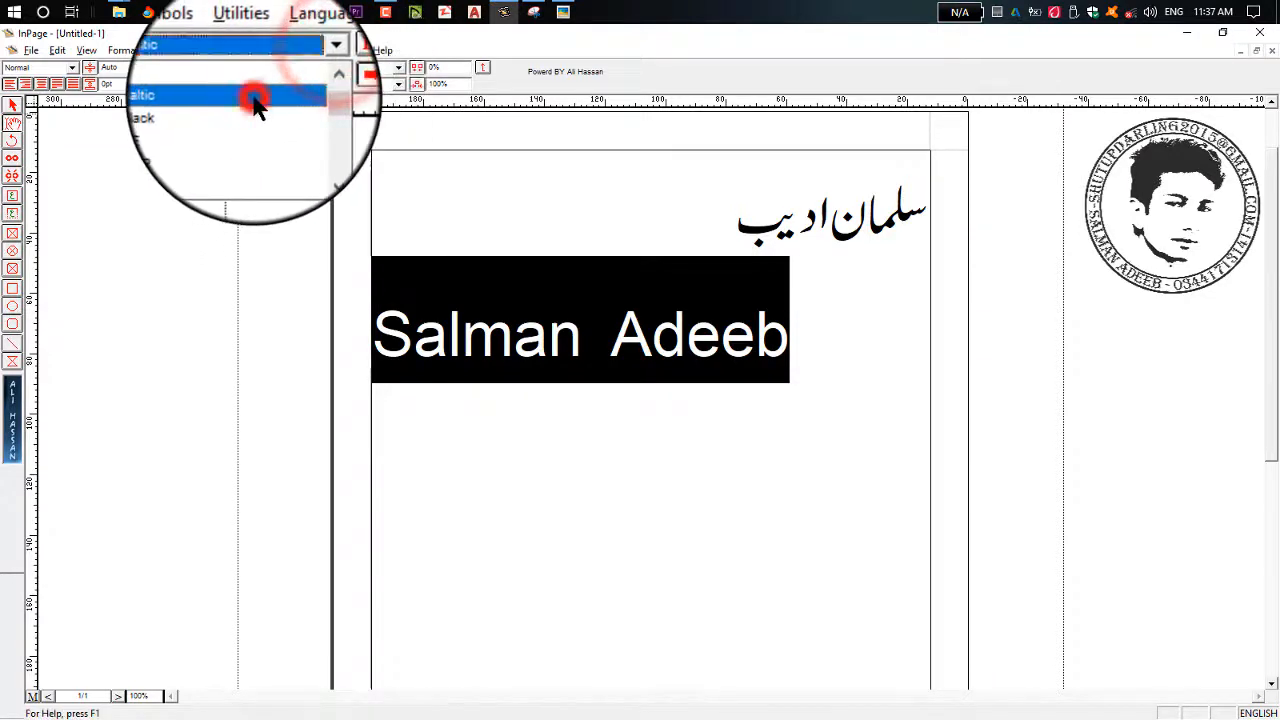
click(255, 97)
click(306, 51)
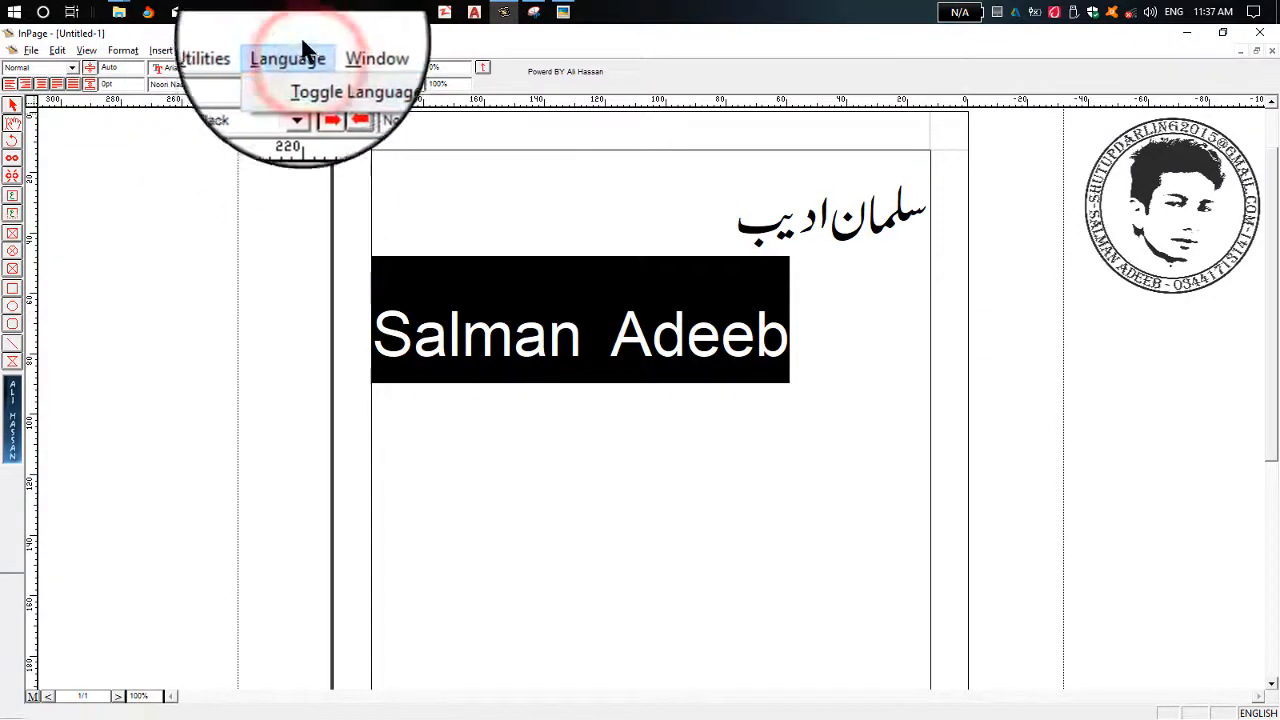
click(305, 50)
Step: Apply a lighter sans-serif Roman font to the English name and change it to a heavy bold typeface
click(299, 66)
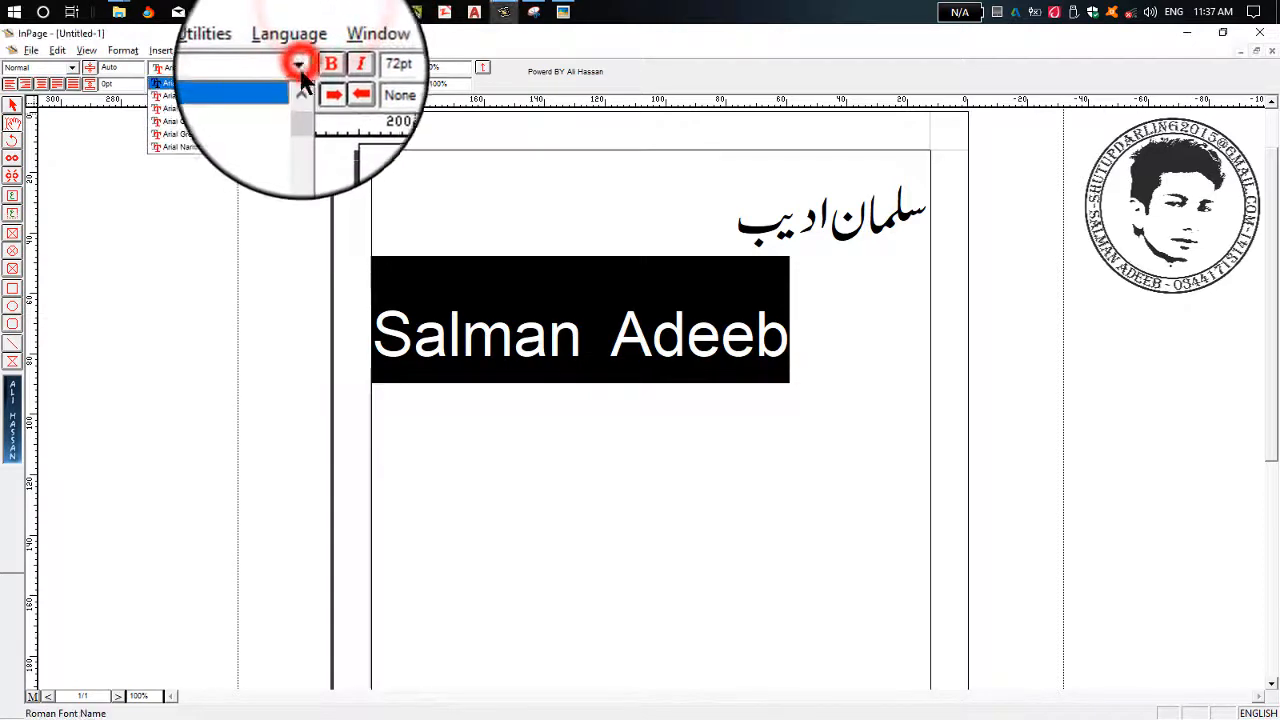
click(305, 108)
click(255, 110)
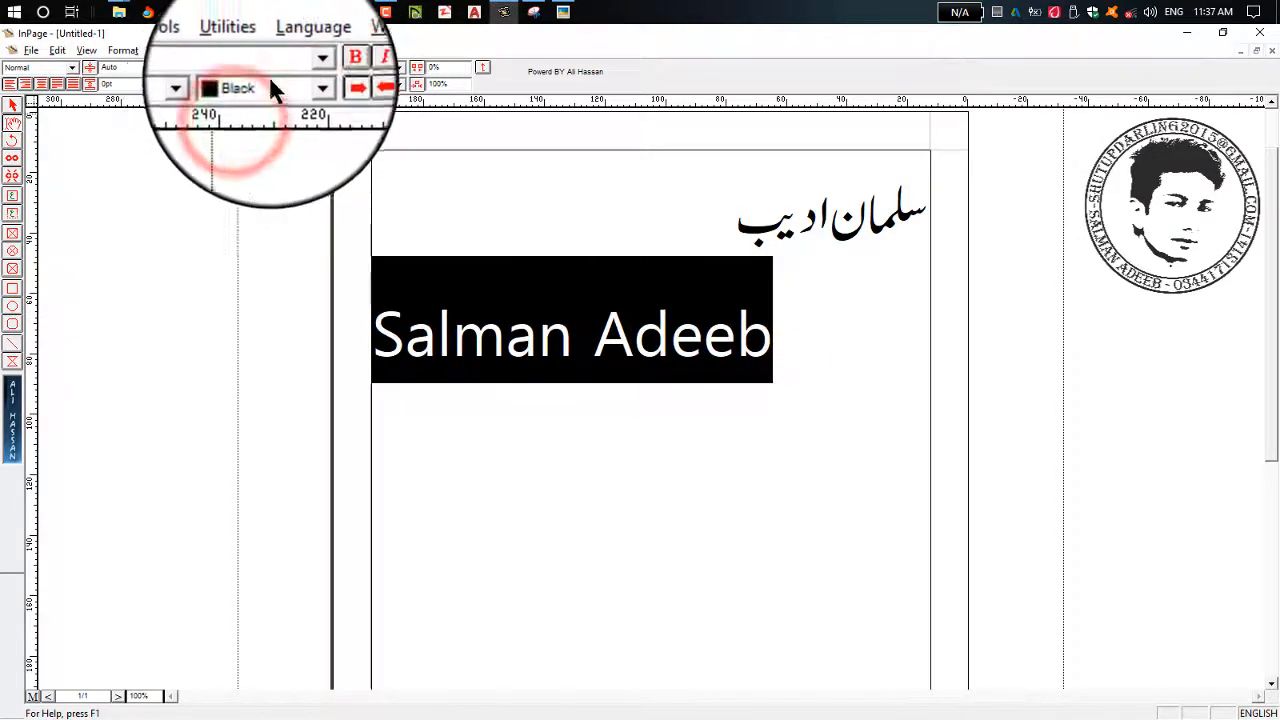
click(300, 66)
click(252, 135)
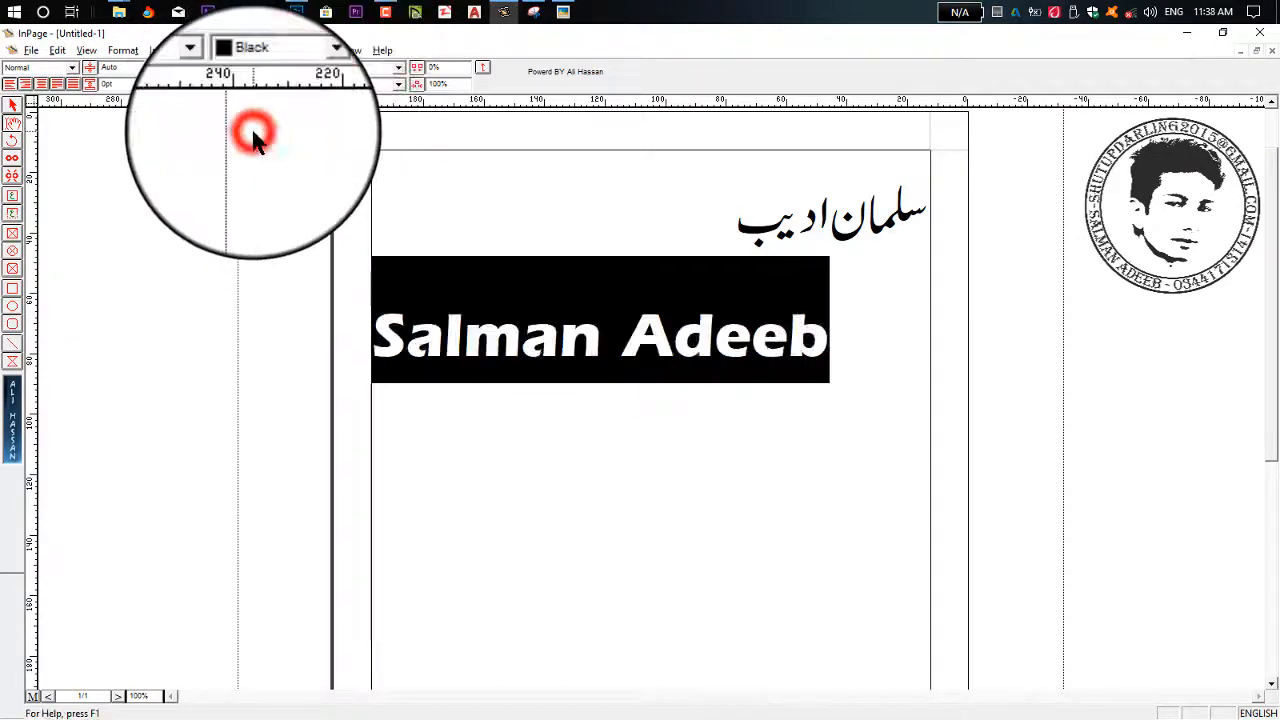
Step: Apply the Montserrat font to the selected English name, and replace it with MS Reference Sans Serif
click(299, 66)
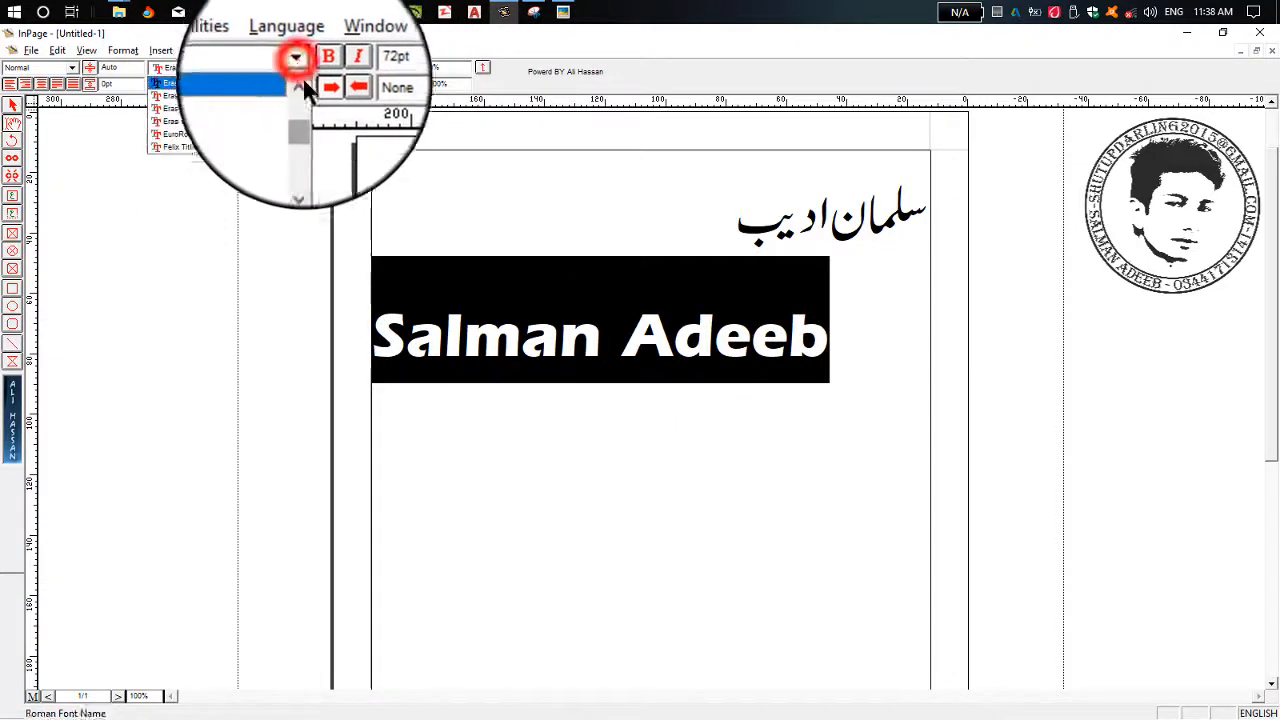
click(298, 108)
click(252, 114)
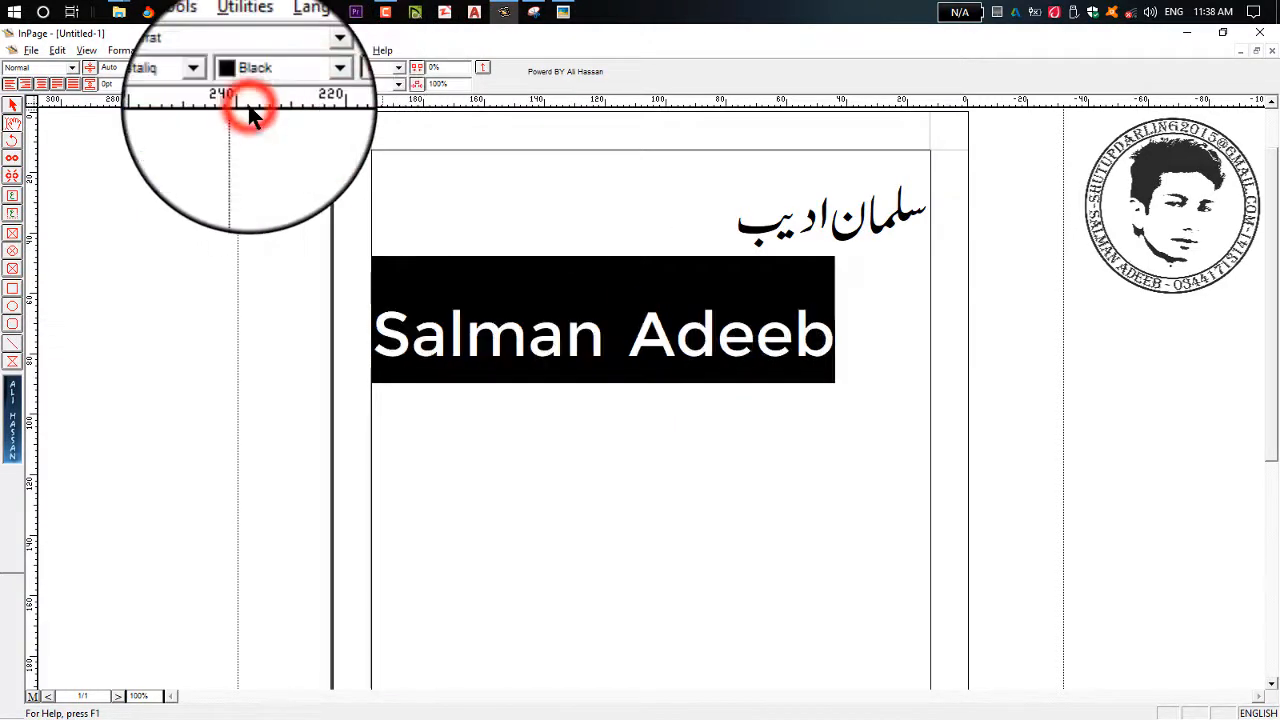
click(299, 66)
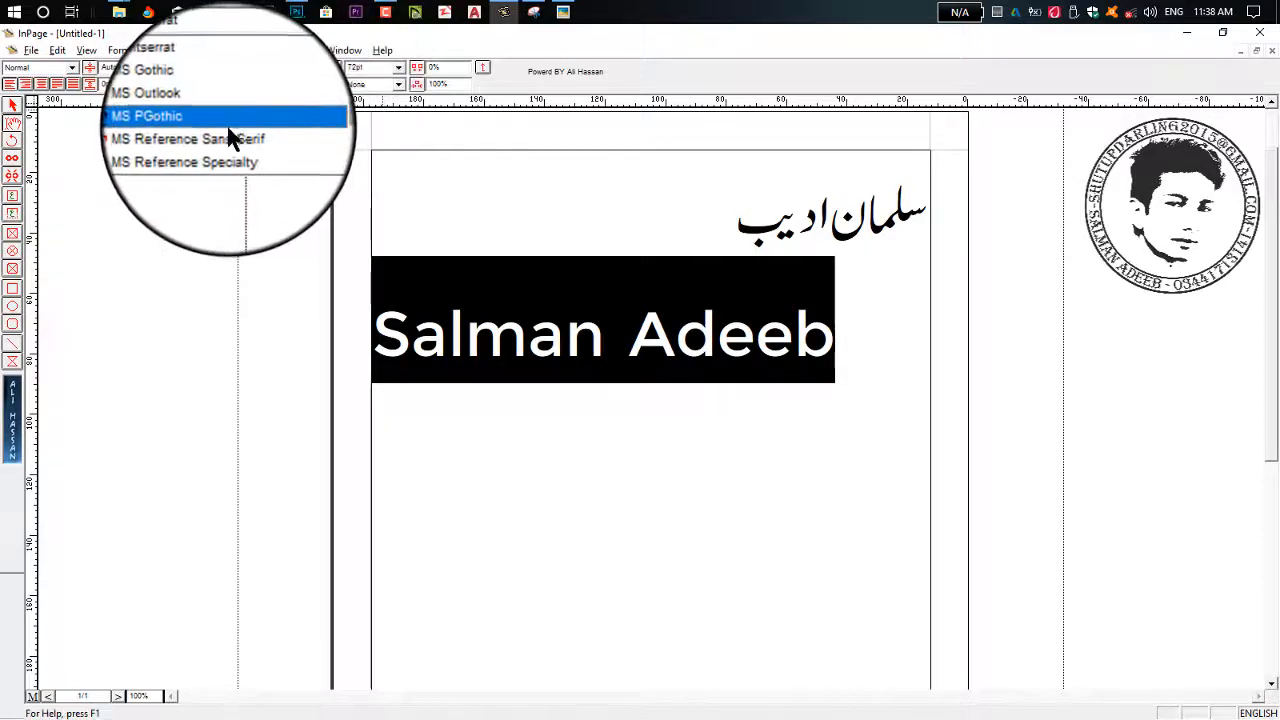
click(228, 128)
Step: Apply the Yu Gothic UI Semibold font to the English name and change it to Yu Gothic UI Semilight
click(299, 66)
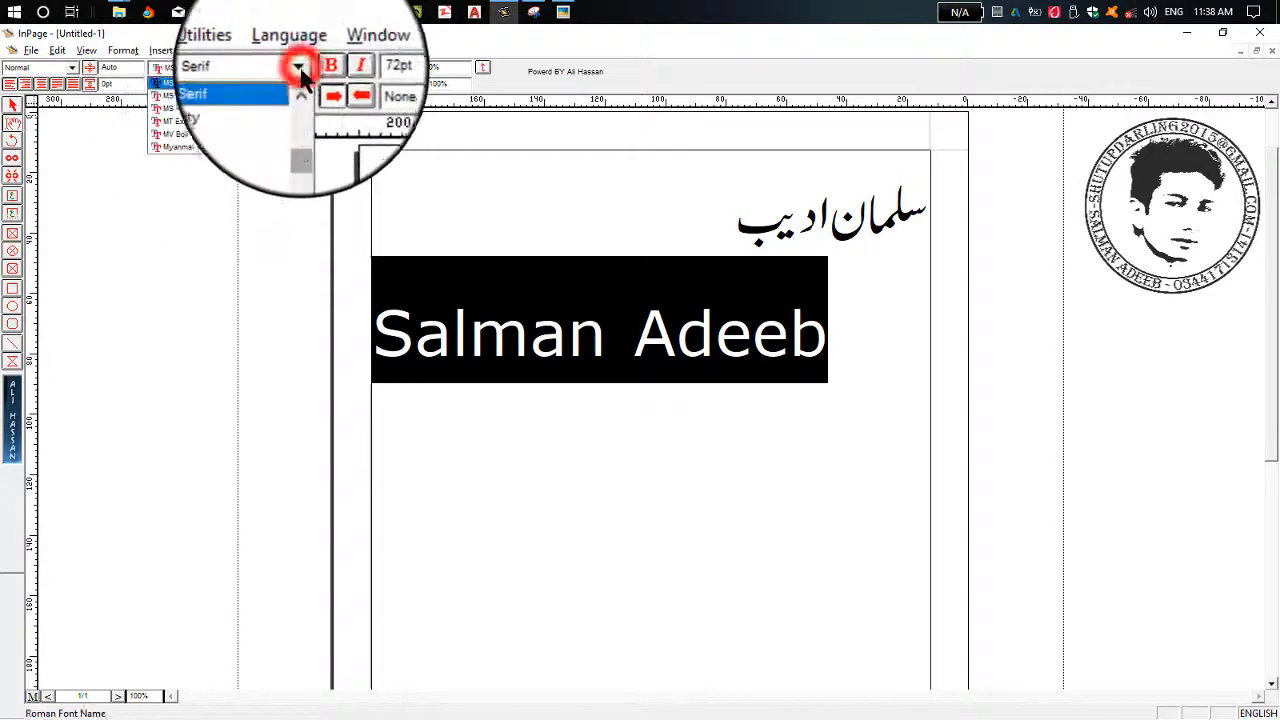
drag(299, 118, 298, 134)
click(259, 134)
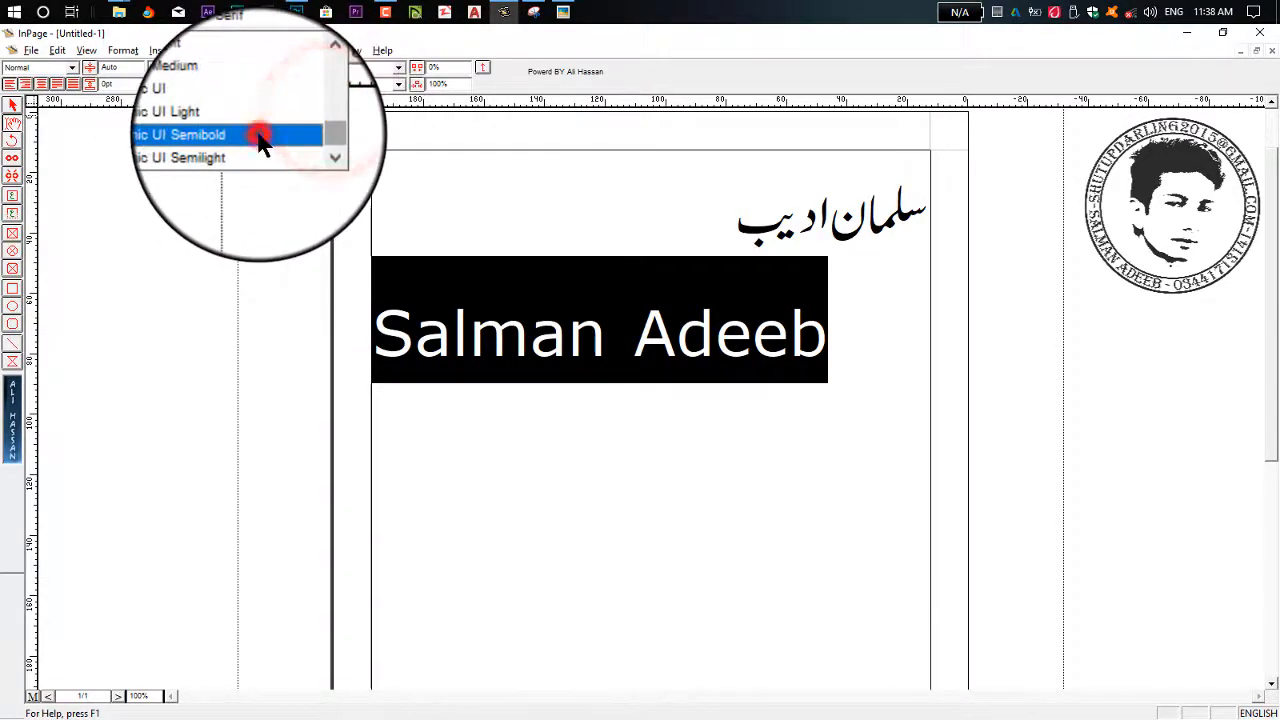
click(491, 337)
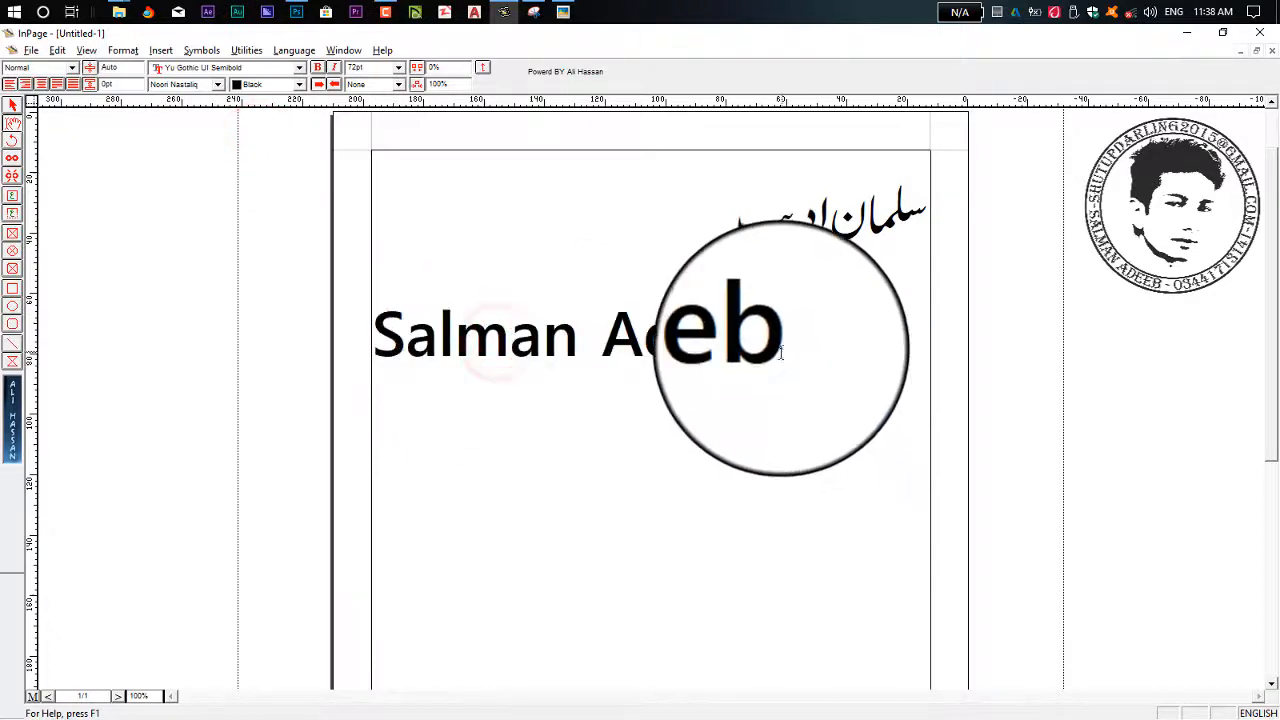
drag(781, 352, 359, 368)
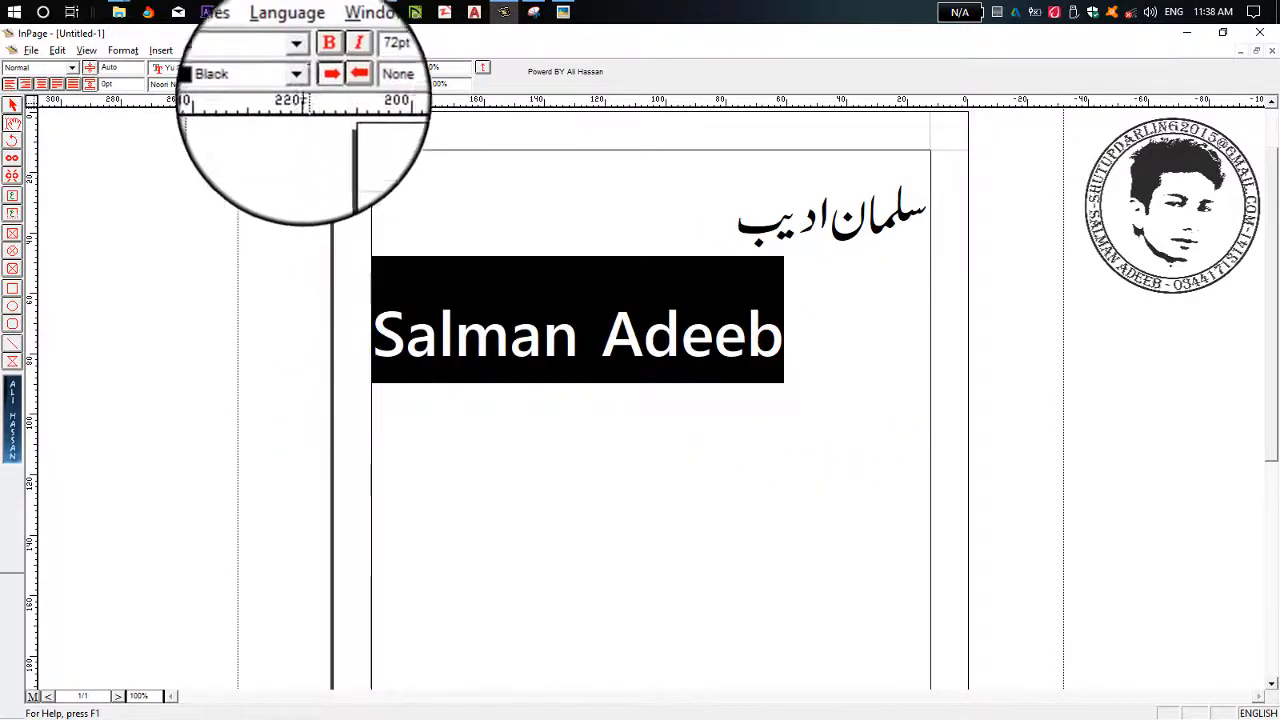
click(299, 67)
click(251, 157)
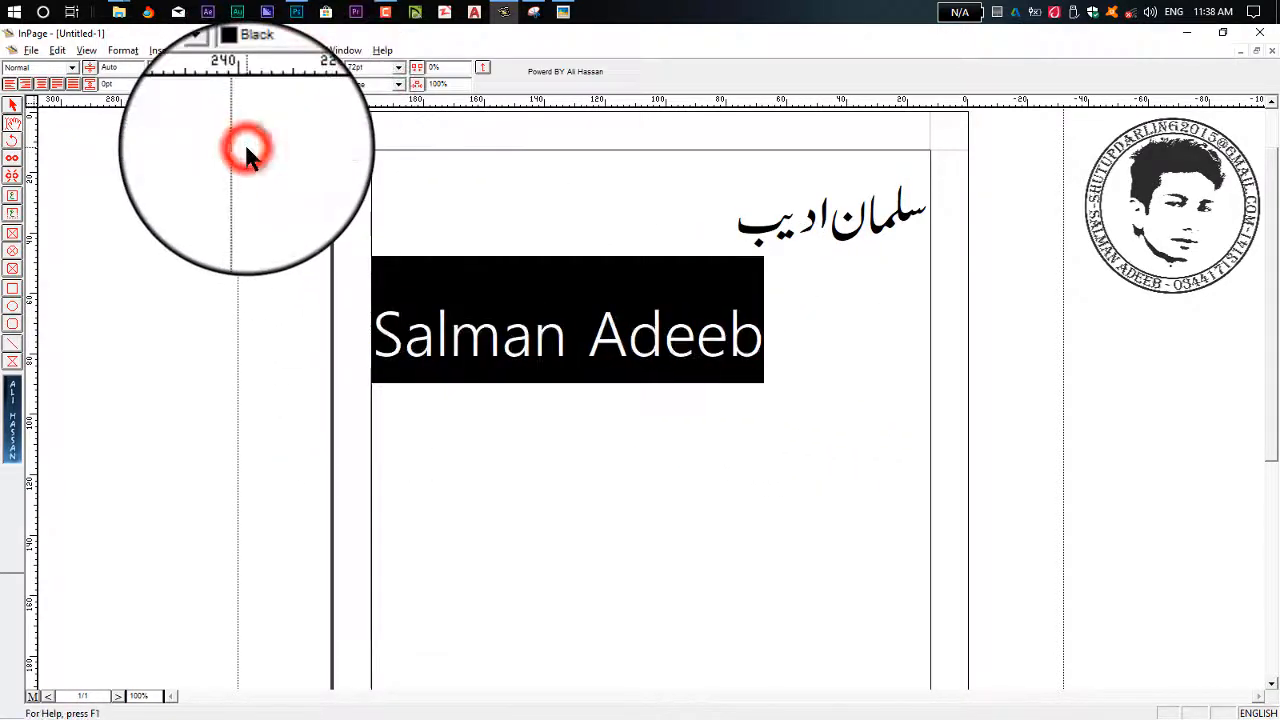
click(623, 334)
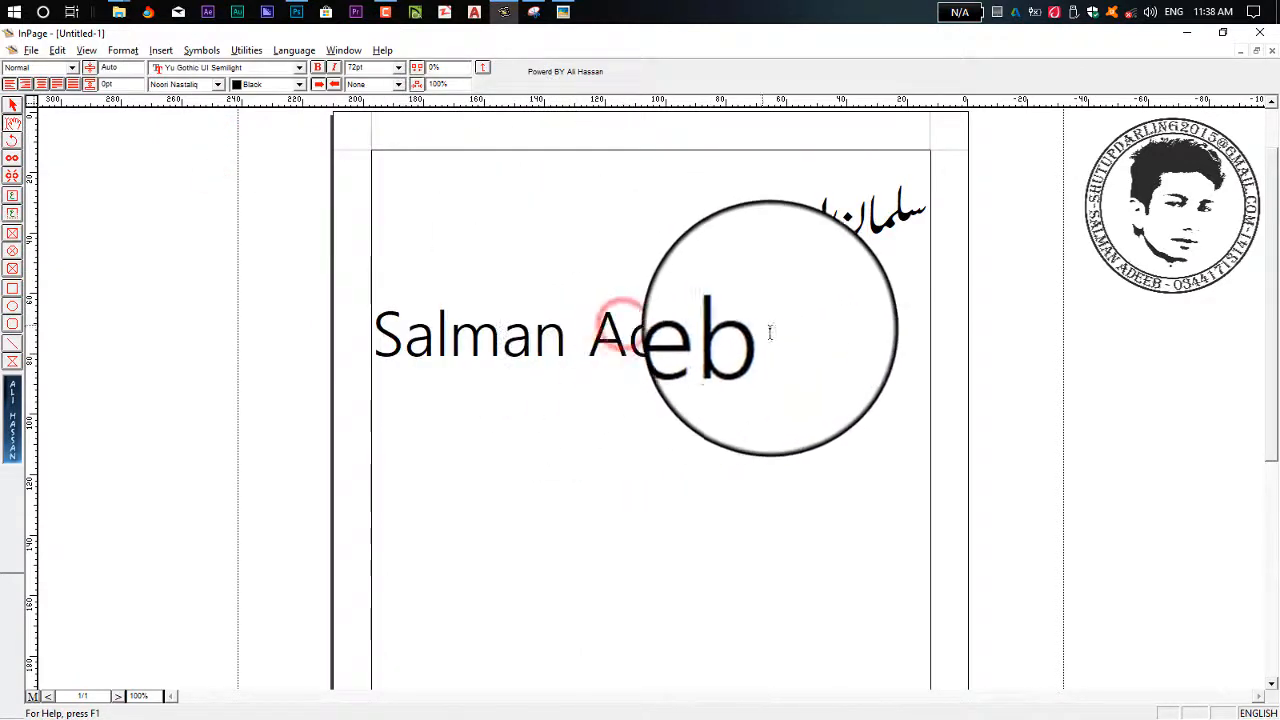
click(122, 67)
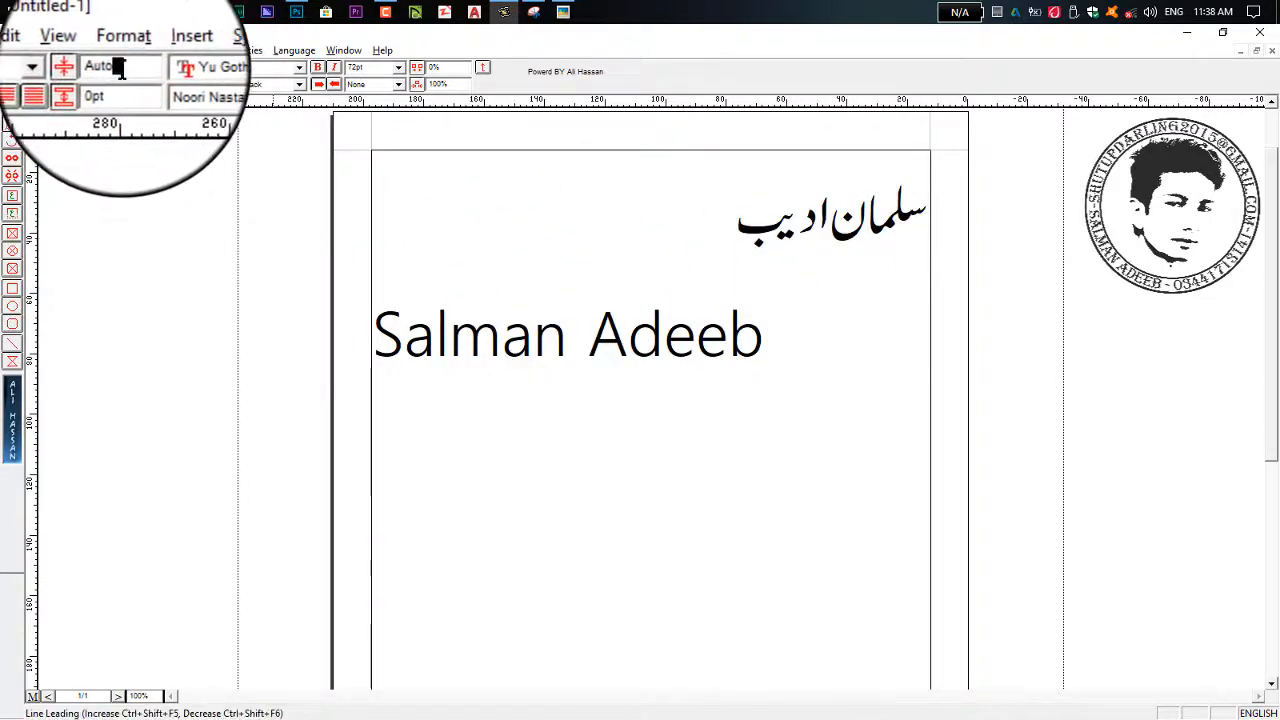
drag(121, 67, 92, 67)
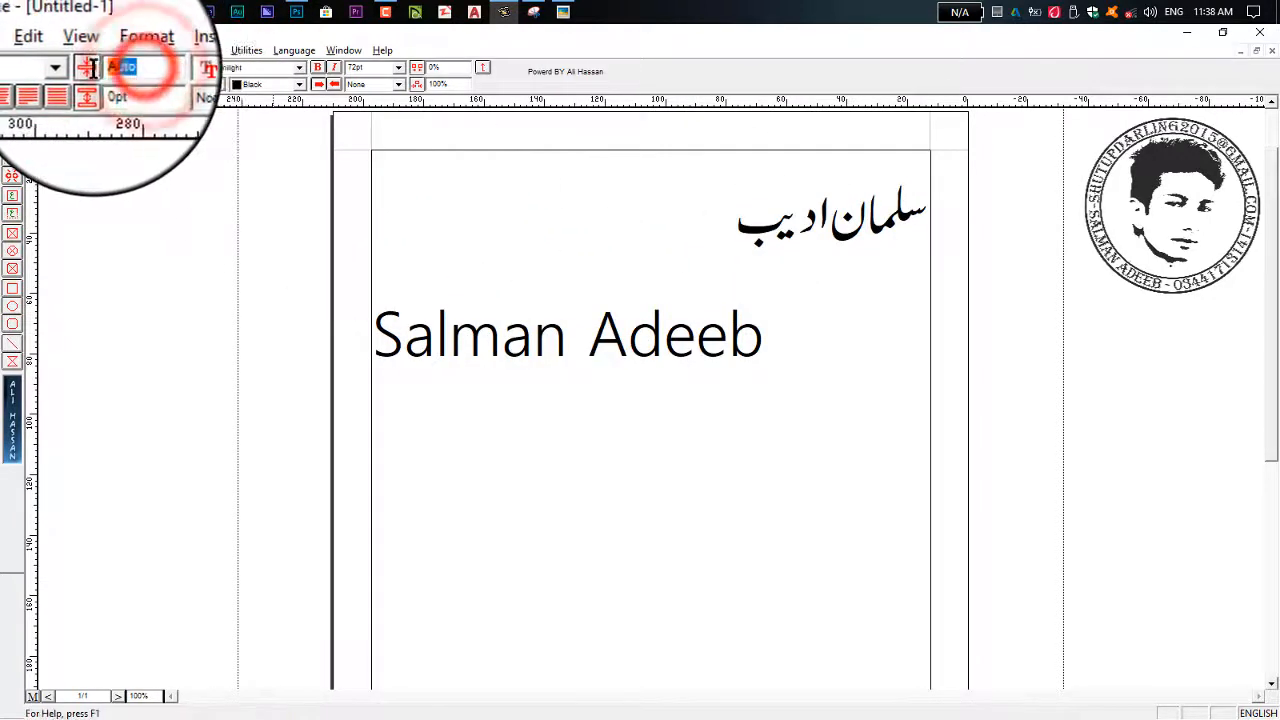
click(142, 68)
drag(743, 224, 737, 314)
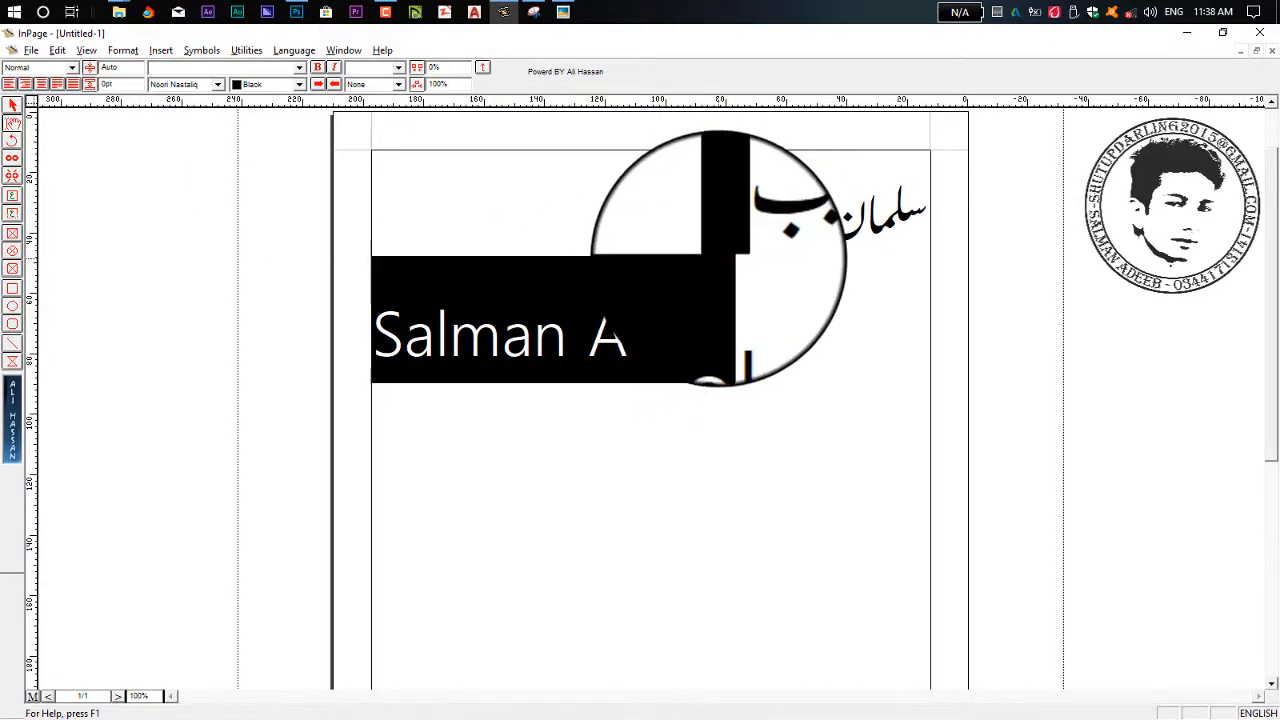
click(718, 258)
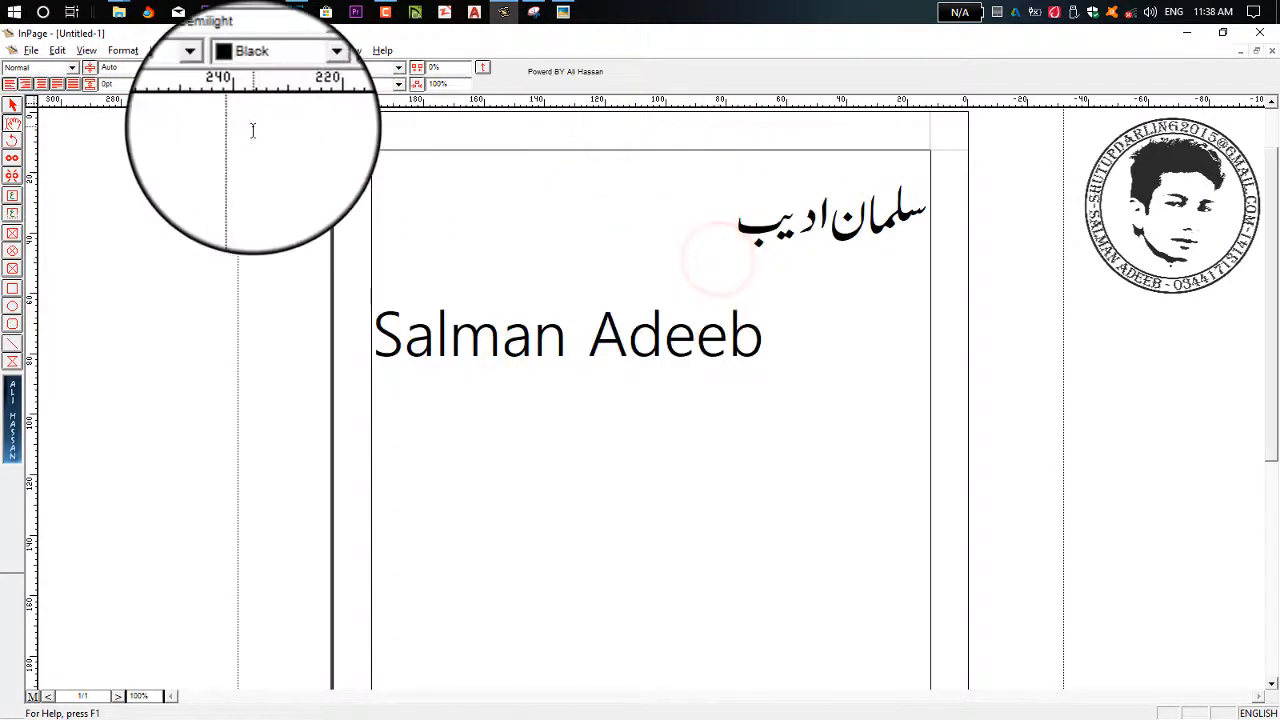
Step: Select text across the Urdu and English lines and set the inter-line spacing to 500 pt
click(126, 84)
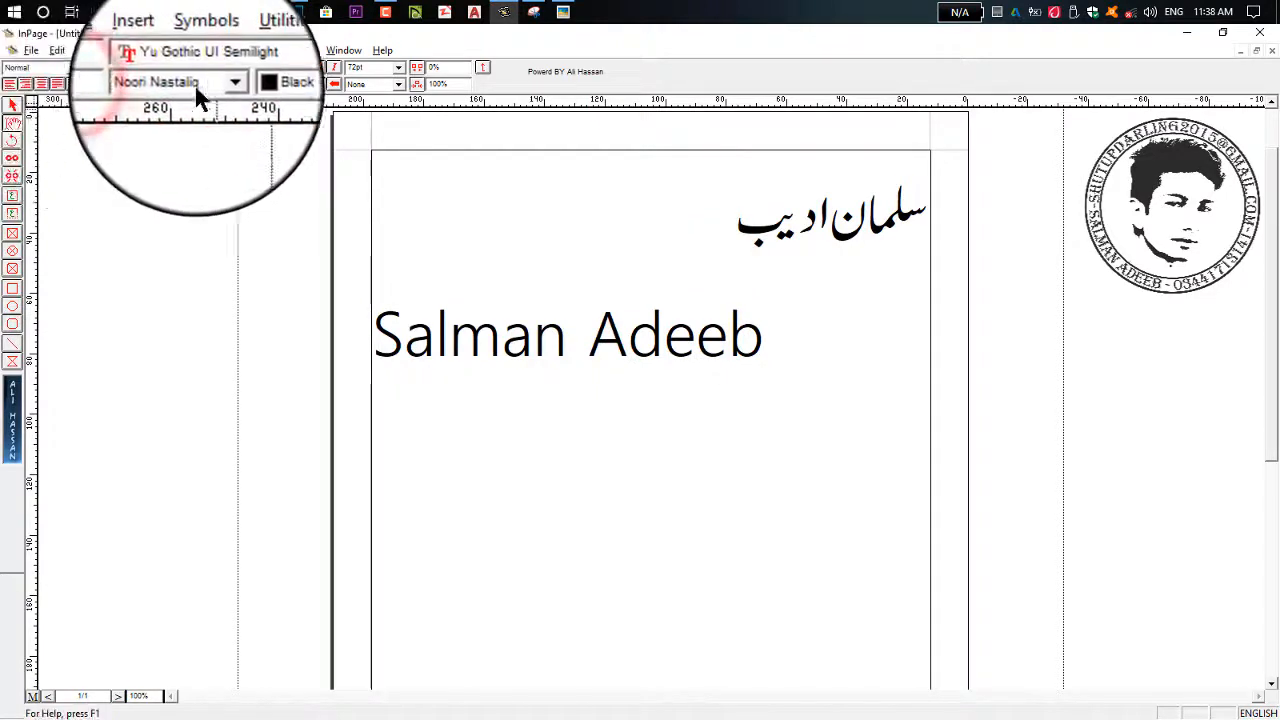
drag(733, 200, 731, 335)
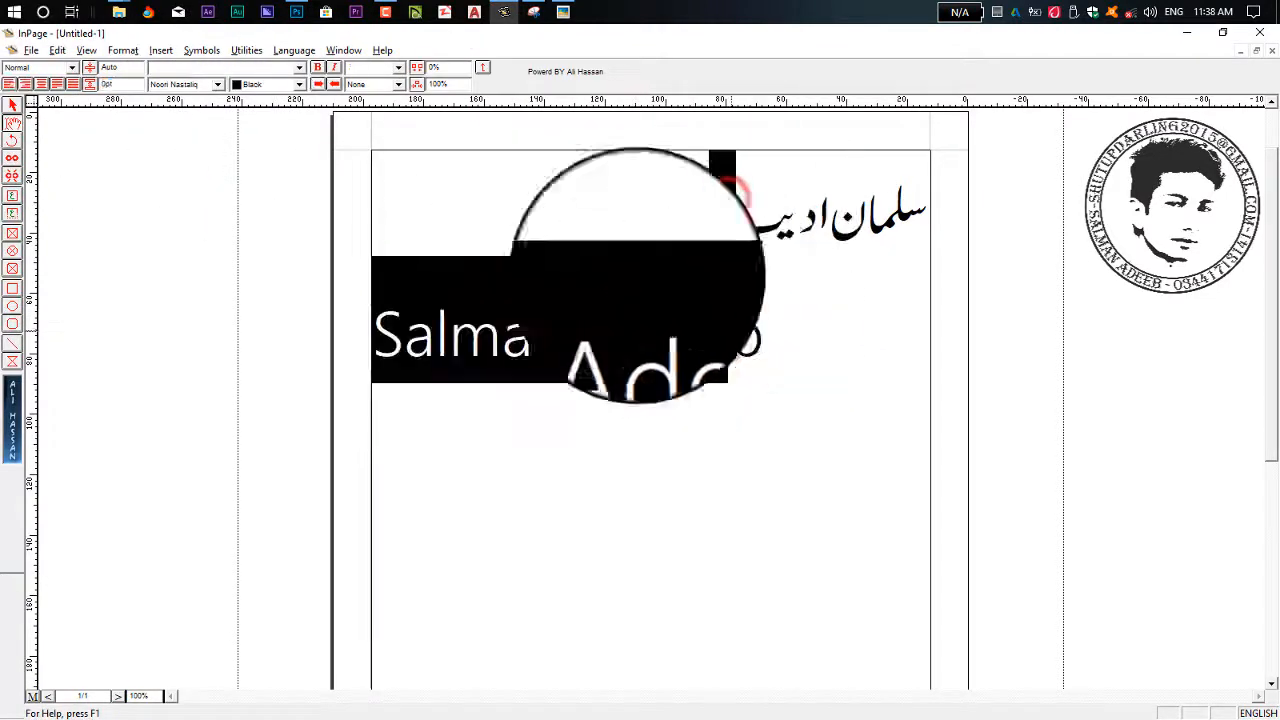
double_click(122, 84)
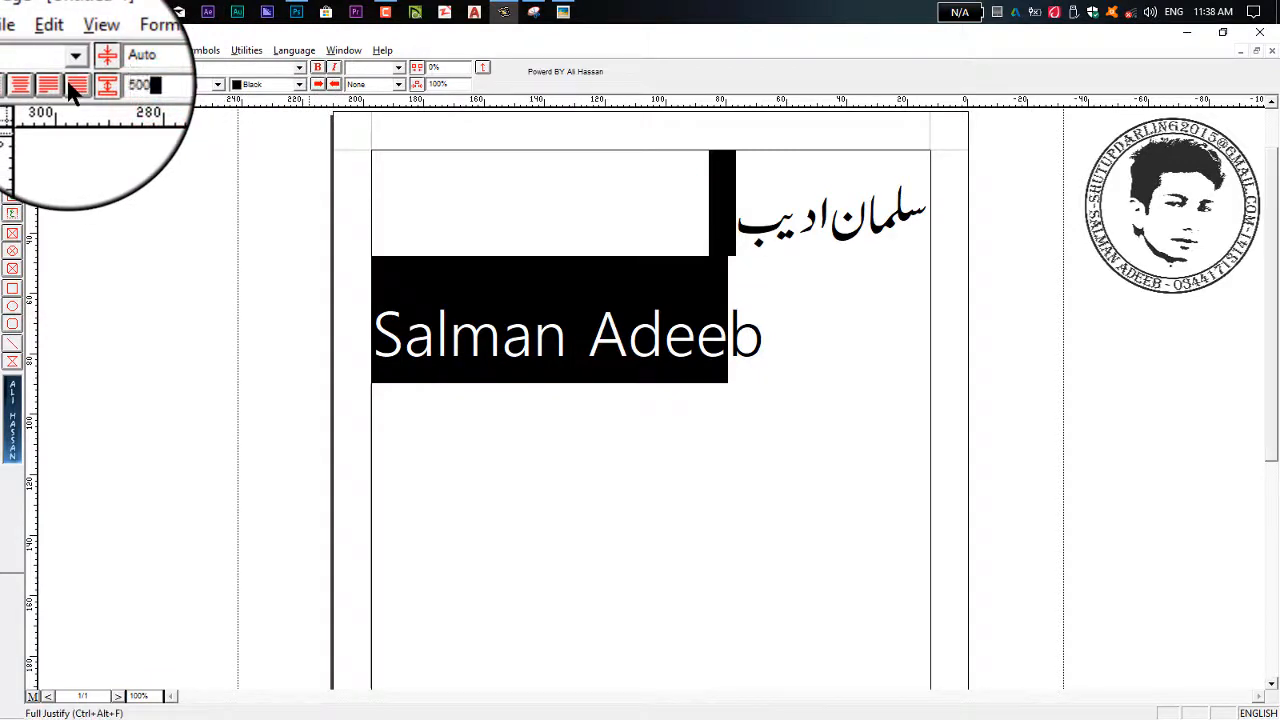
key(Return)
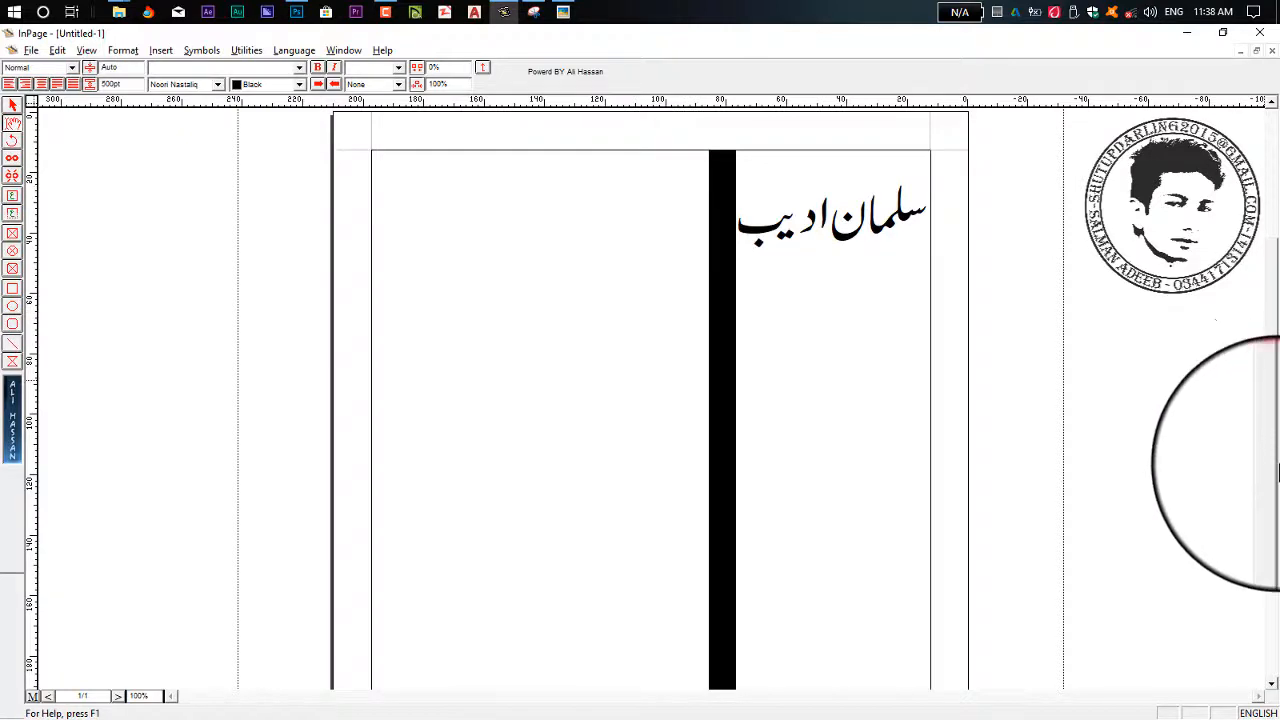
drag(1279, 472, 1254, 446)
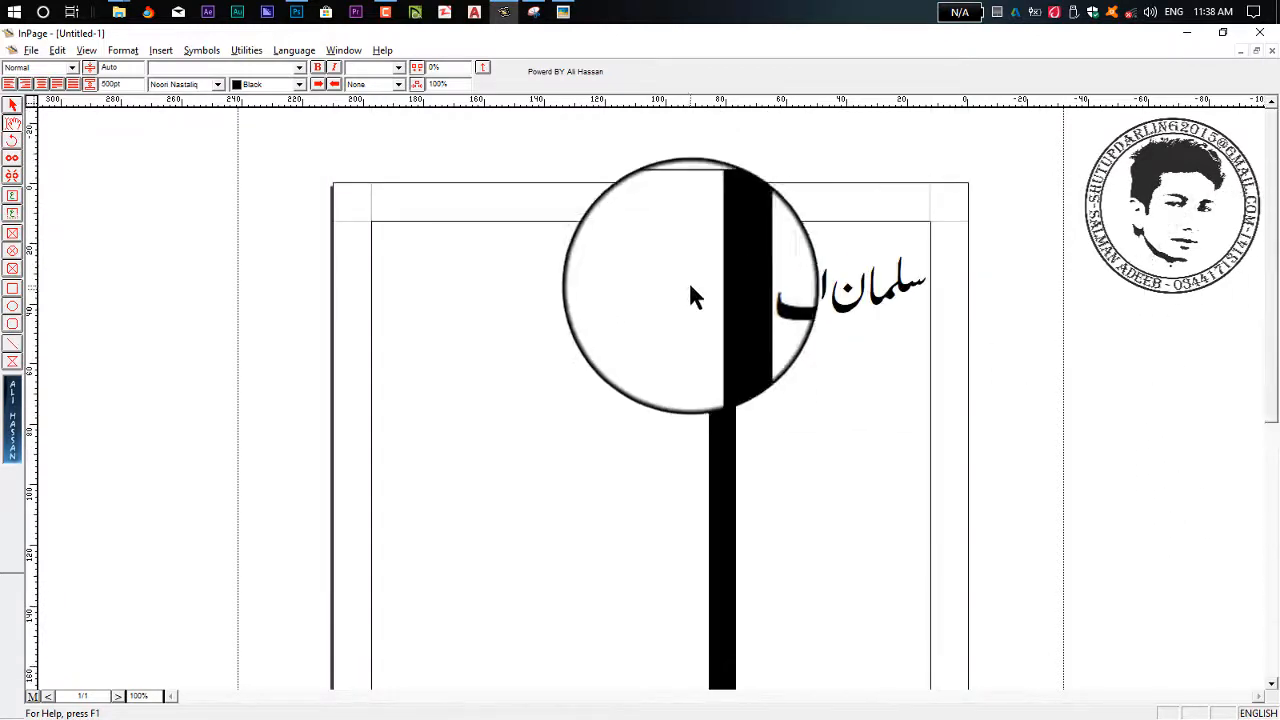
Step: Set the inter-line spacing of the selected lines back to 0 pt and deselect the text
click(126, 86)
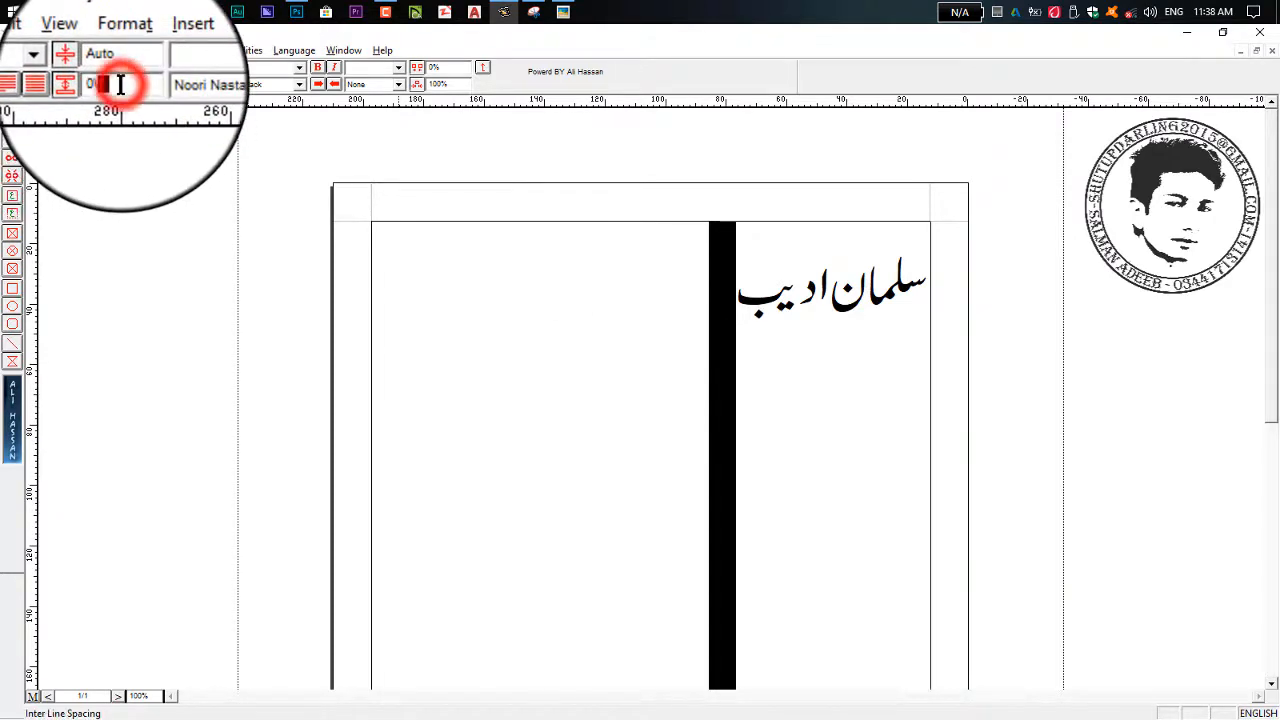
text(0)
key(Return)
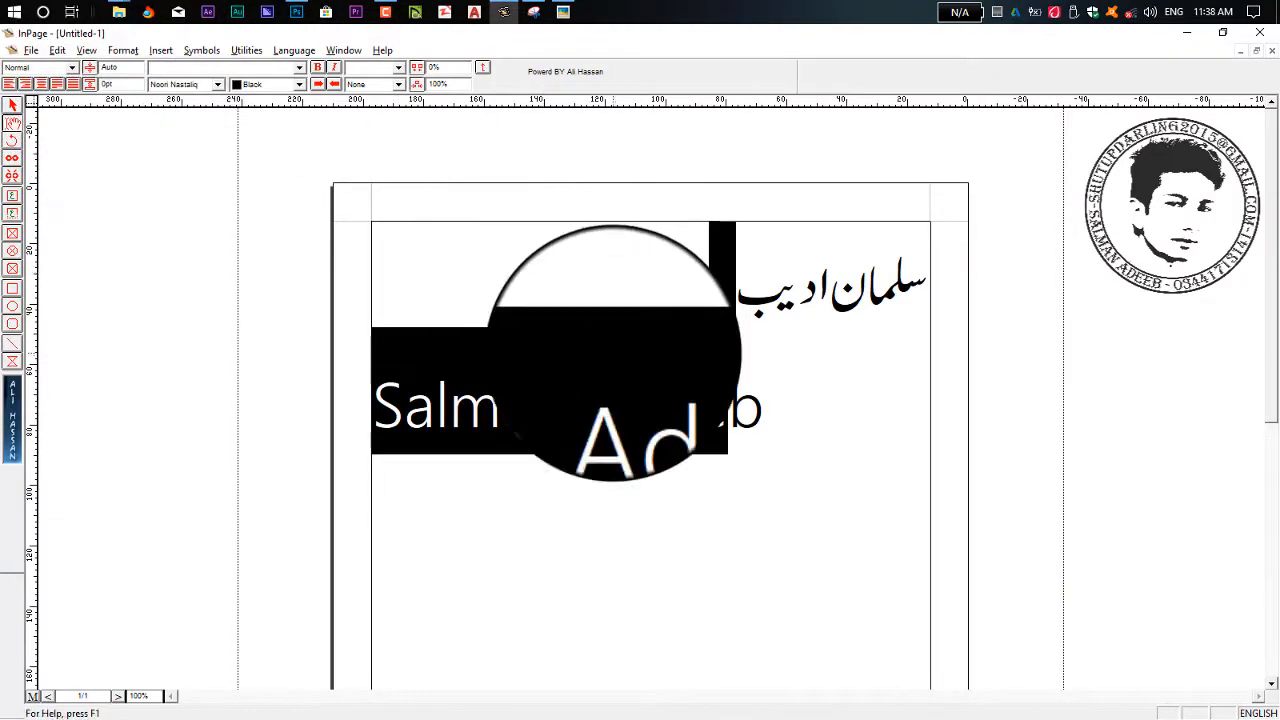
click(627, 380)
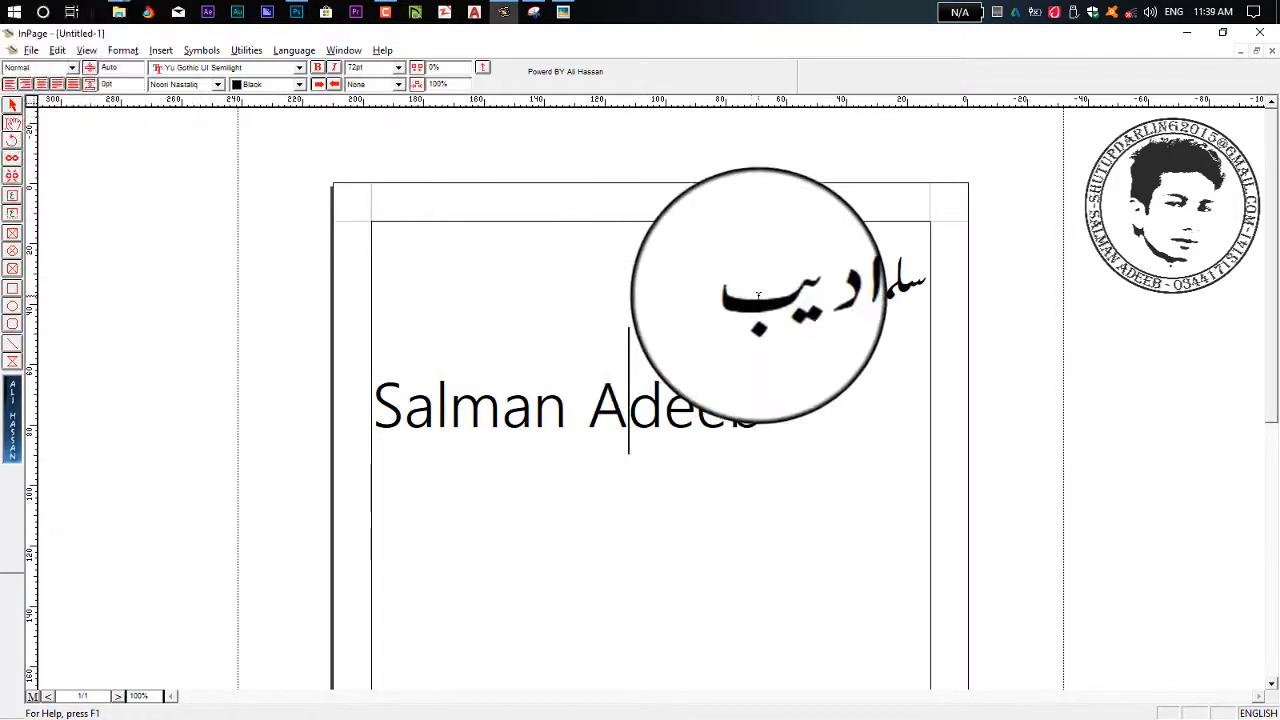
Step: Select the Urdu name on the first line and try left, right and centre alignment on it
click(845, 300)
drag(742, 296, 932, 296)
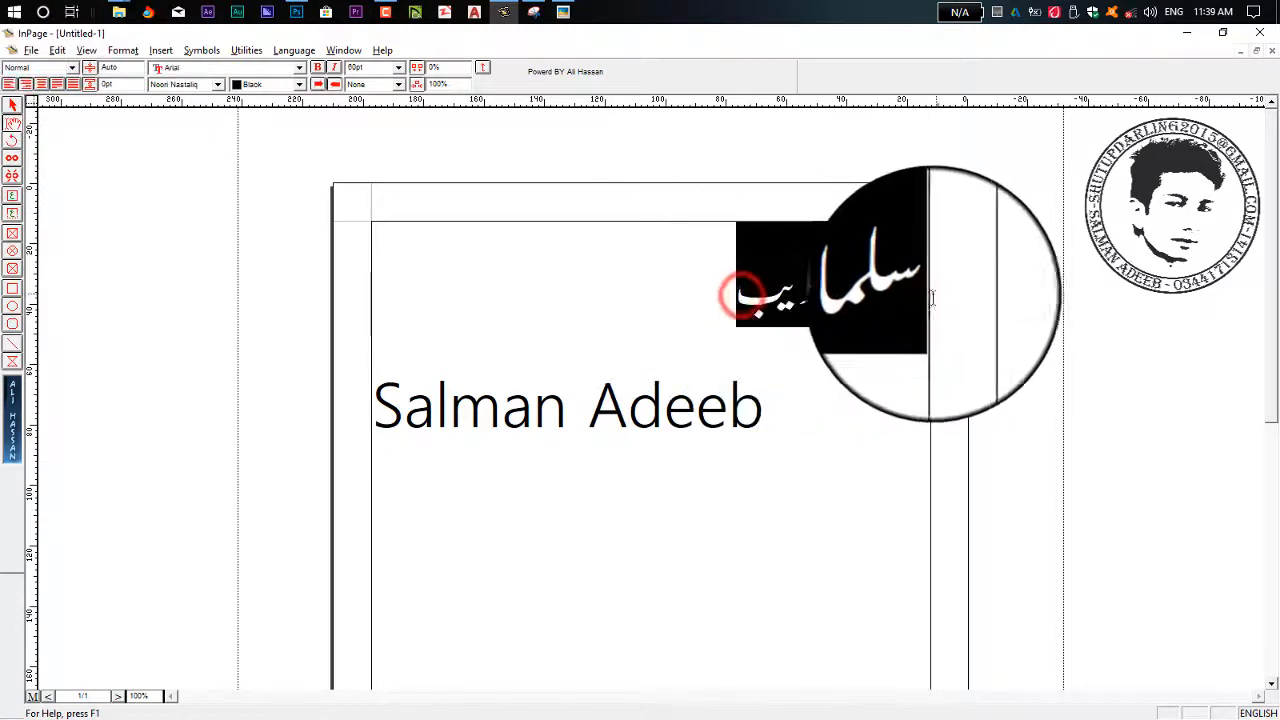
click(14, 91)
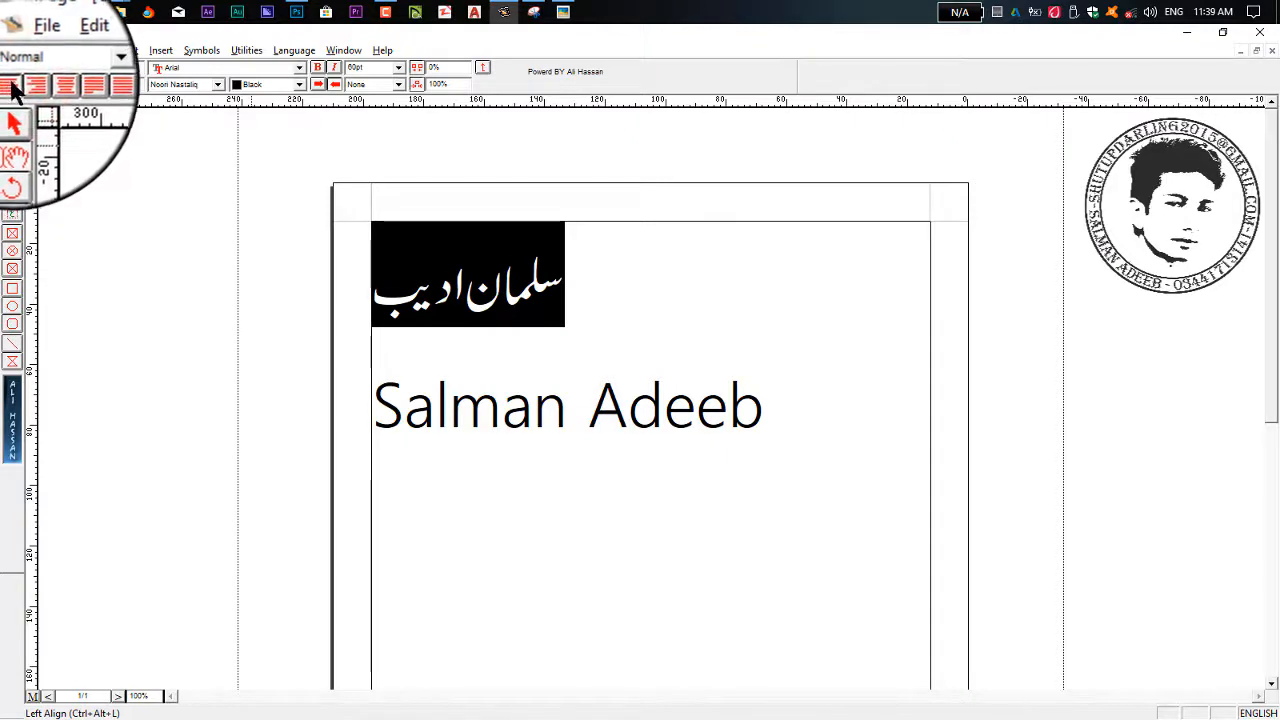
click(28, 87)
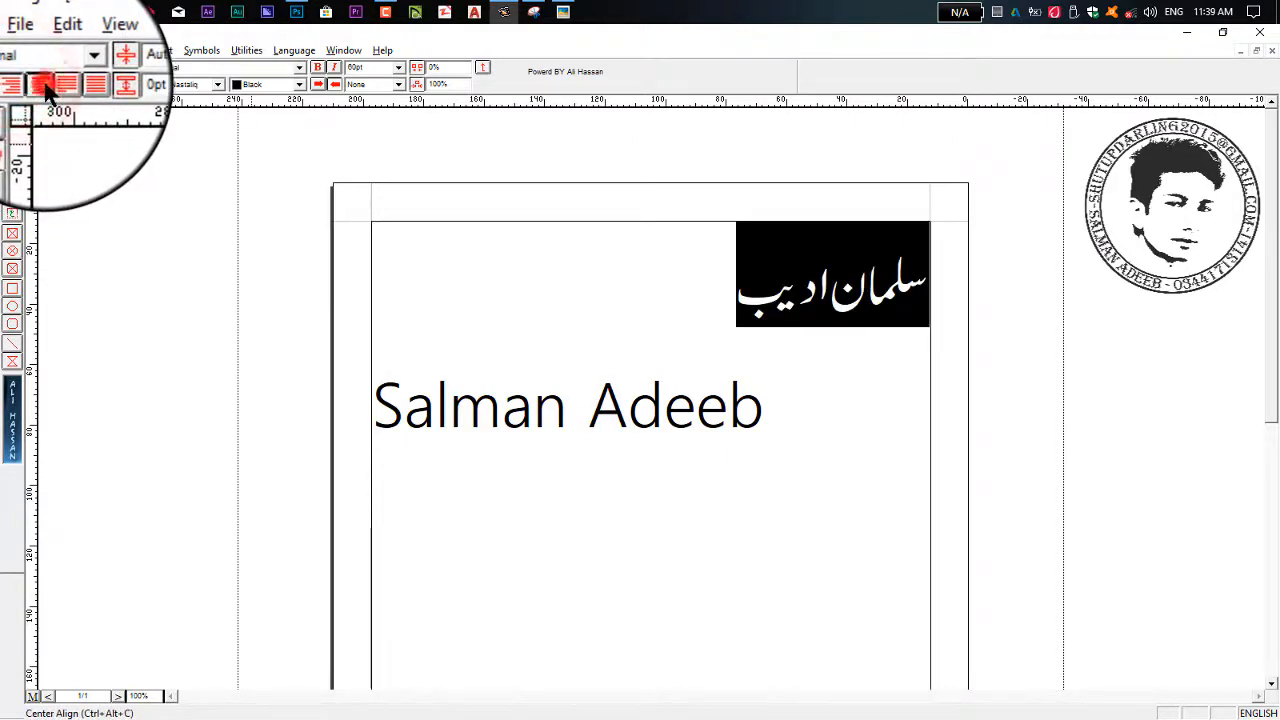
click(45, 88)
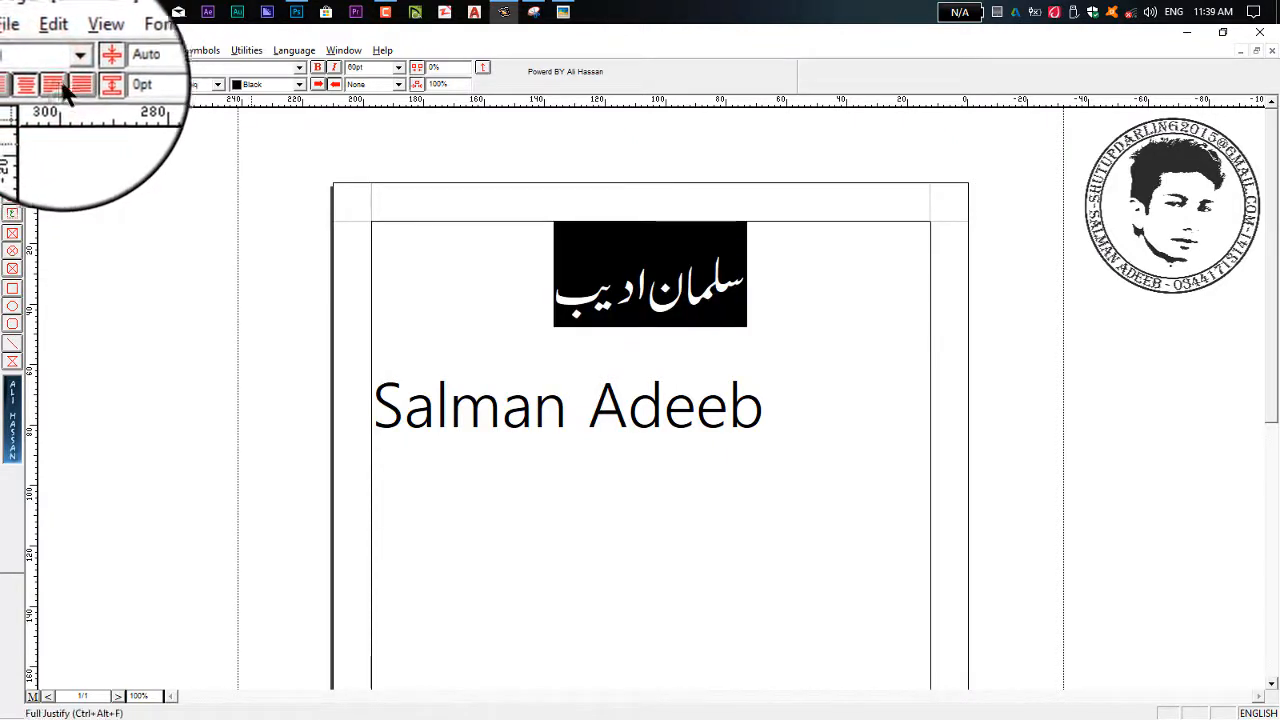
Step: Justify the Urdu name and switch it to full justification across the whole line width
click(62, 90)
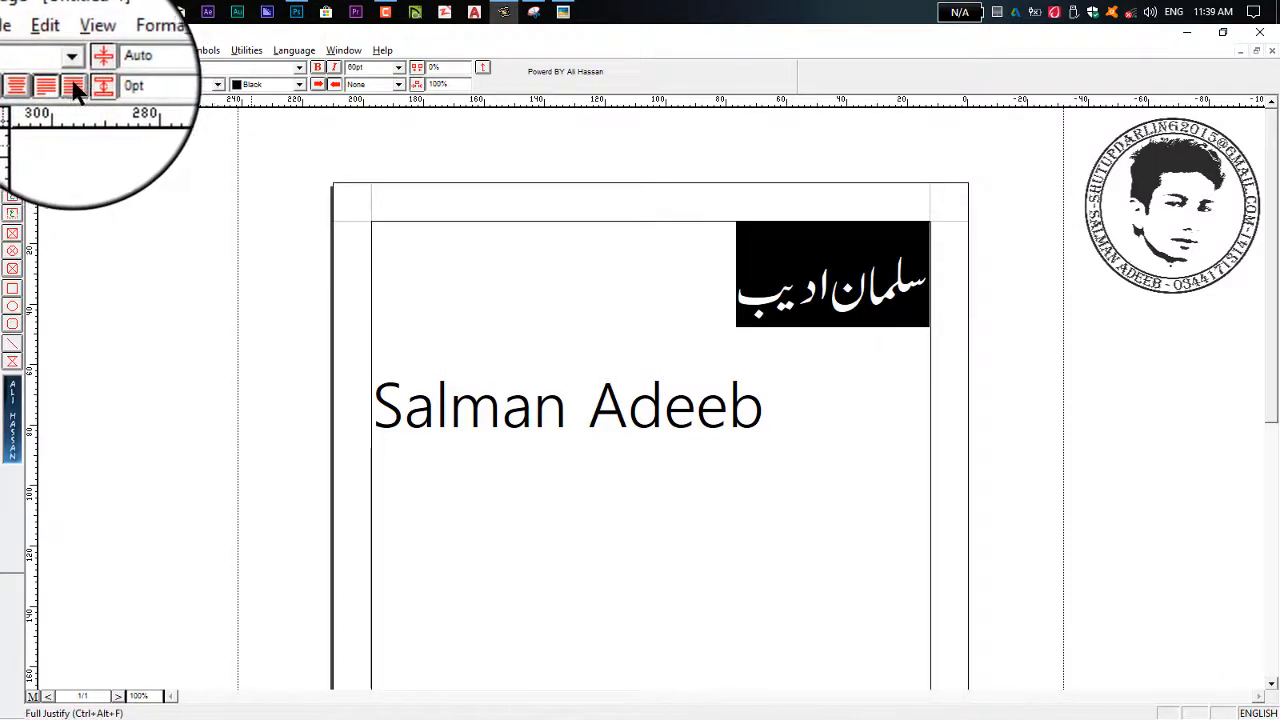
click(75, 86)
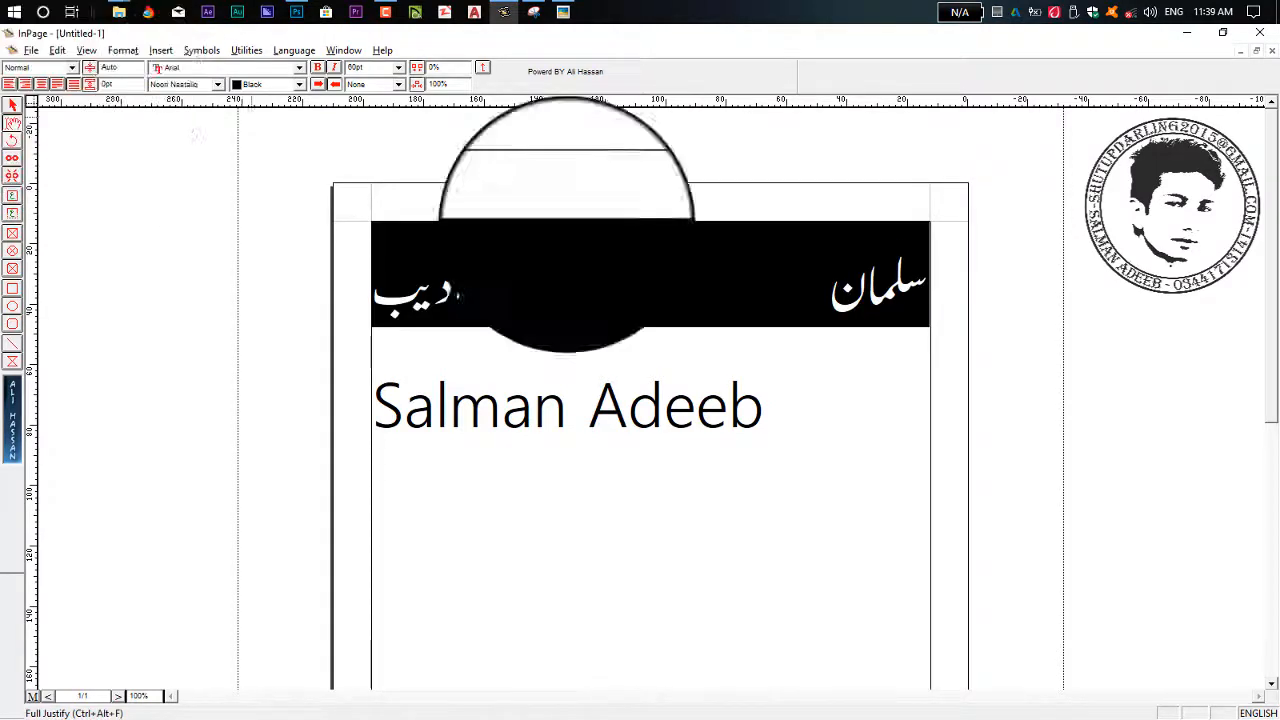
click(694, 271)
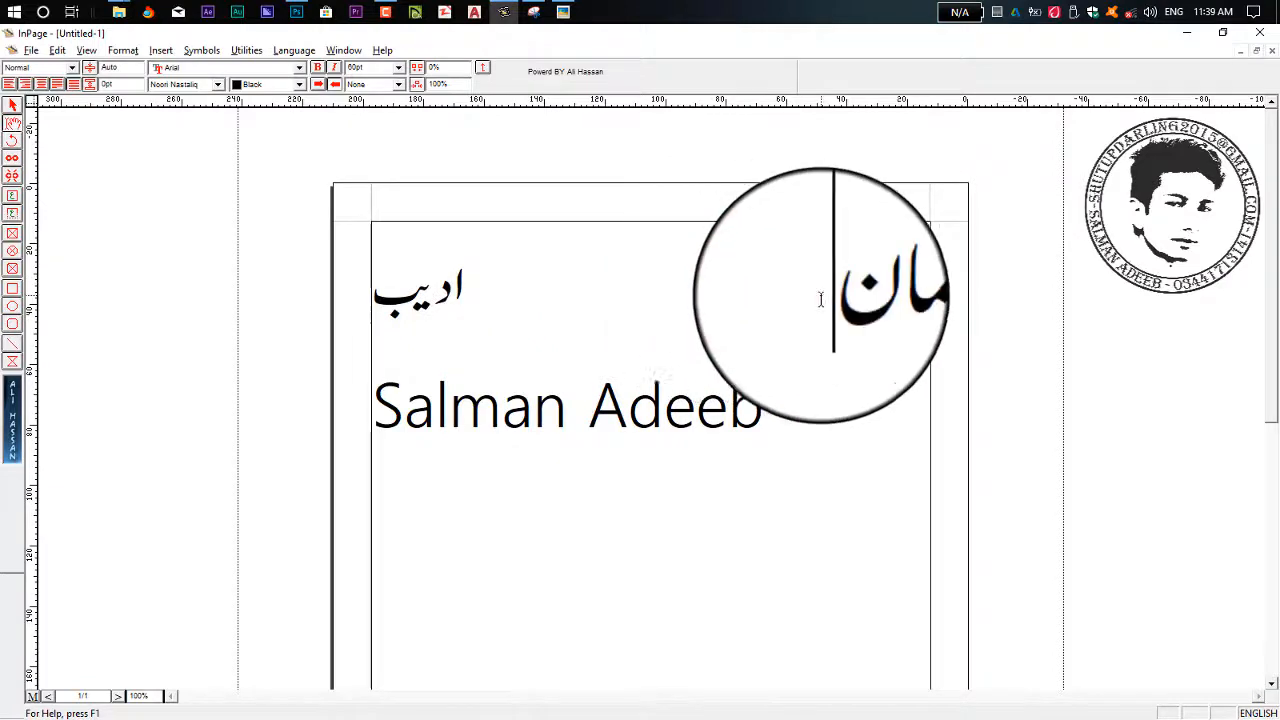
drag(823, 294, 580, 280)
key(BackSpace)
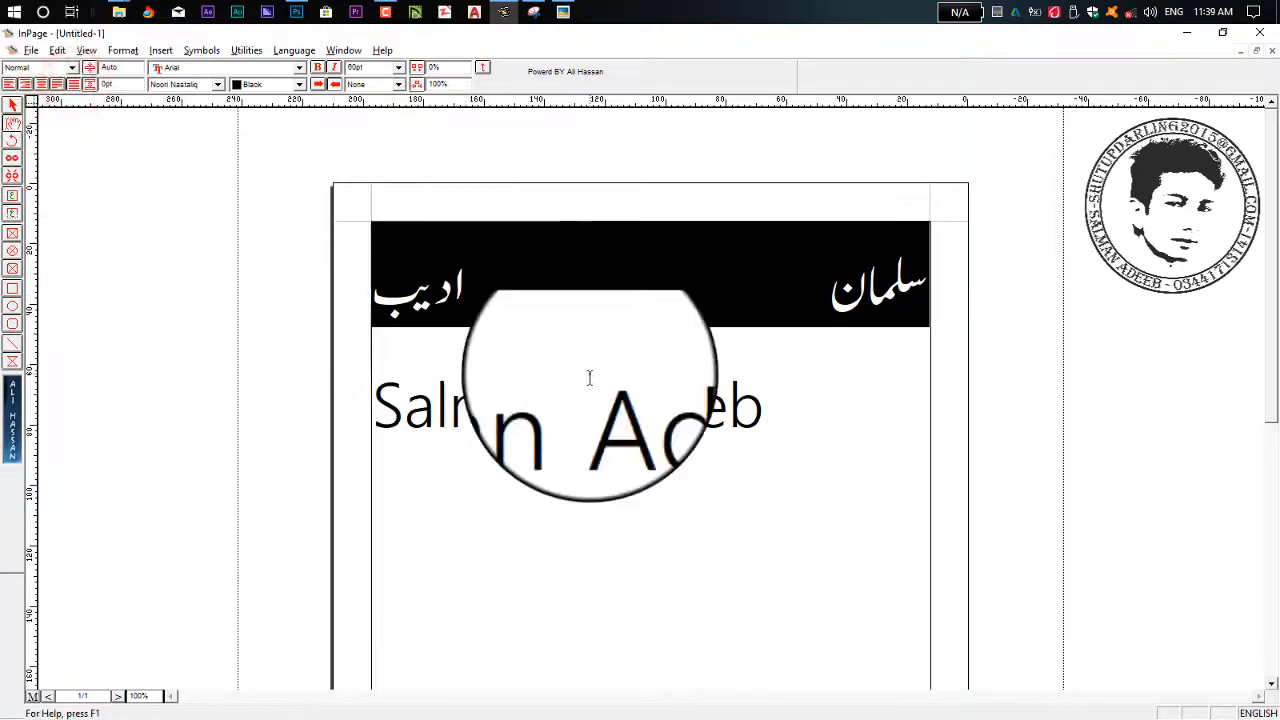
Step: Select the English name on the second line and fully justify it across the line width
click(390, 400)
drag(390, 400, 700, 410)
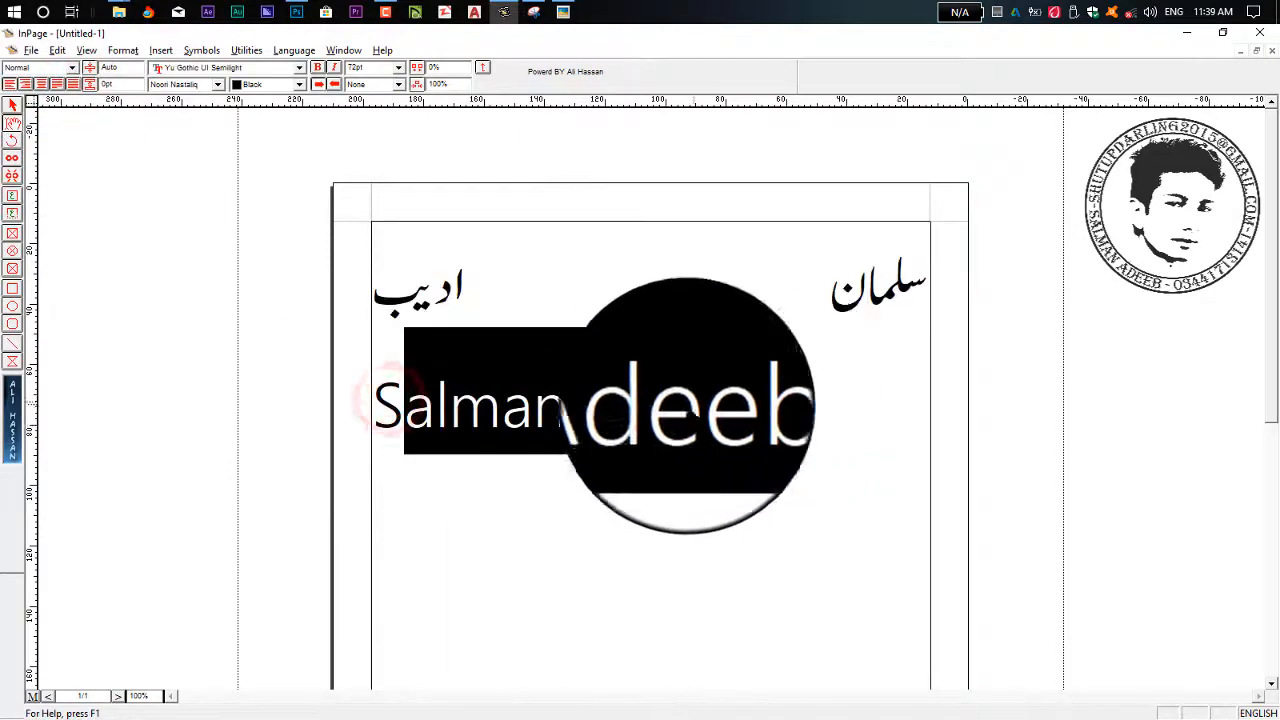
drag(390, 415, 371, 408)
click(73, 83)
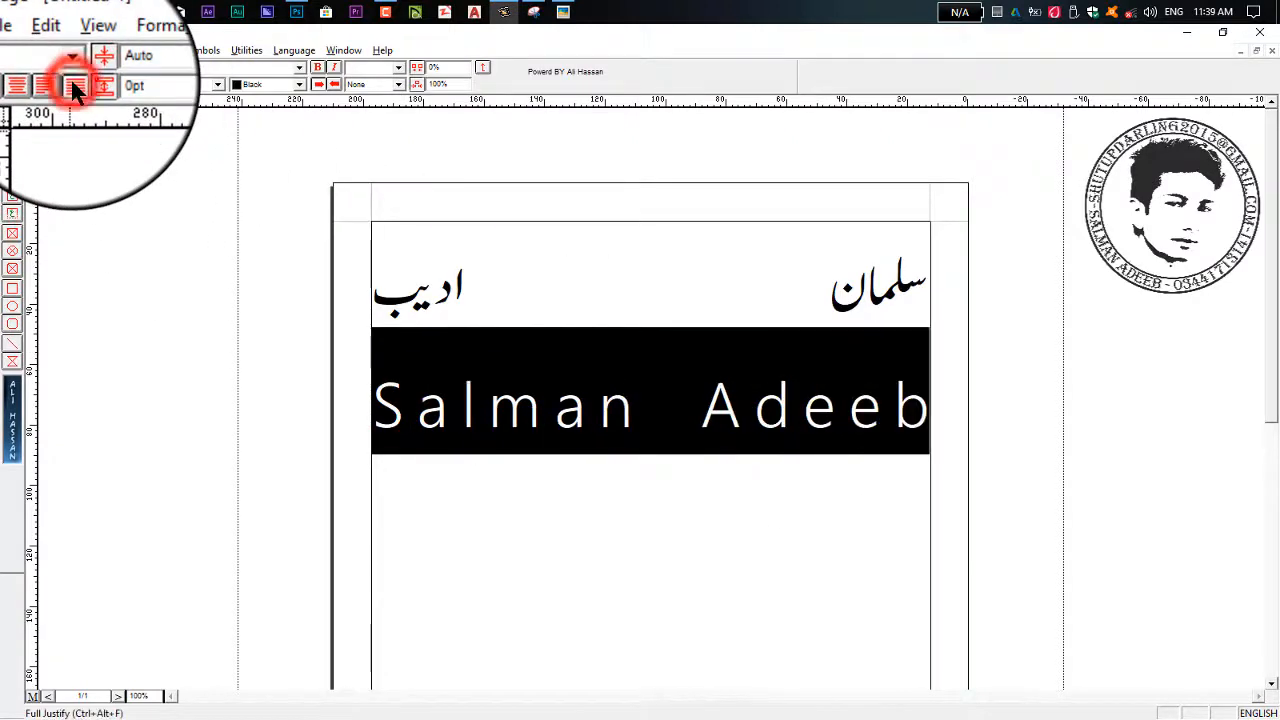
click(580, 418)
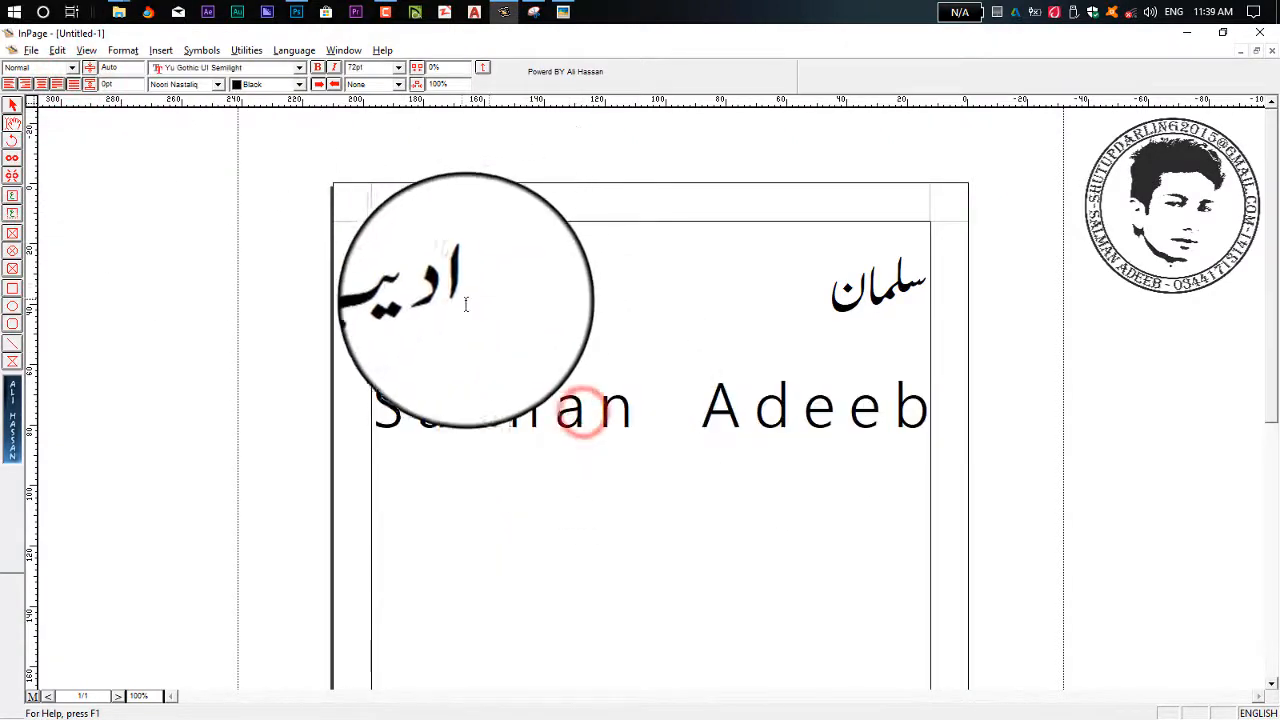
drag(462, 293, 848, 309)
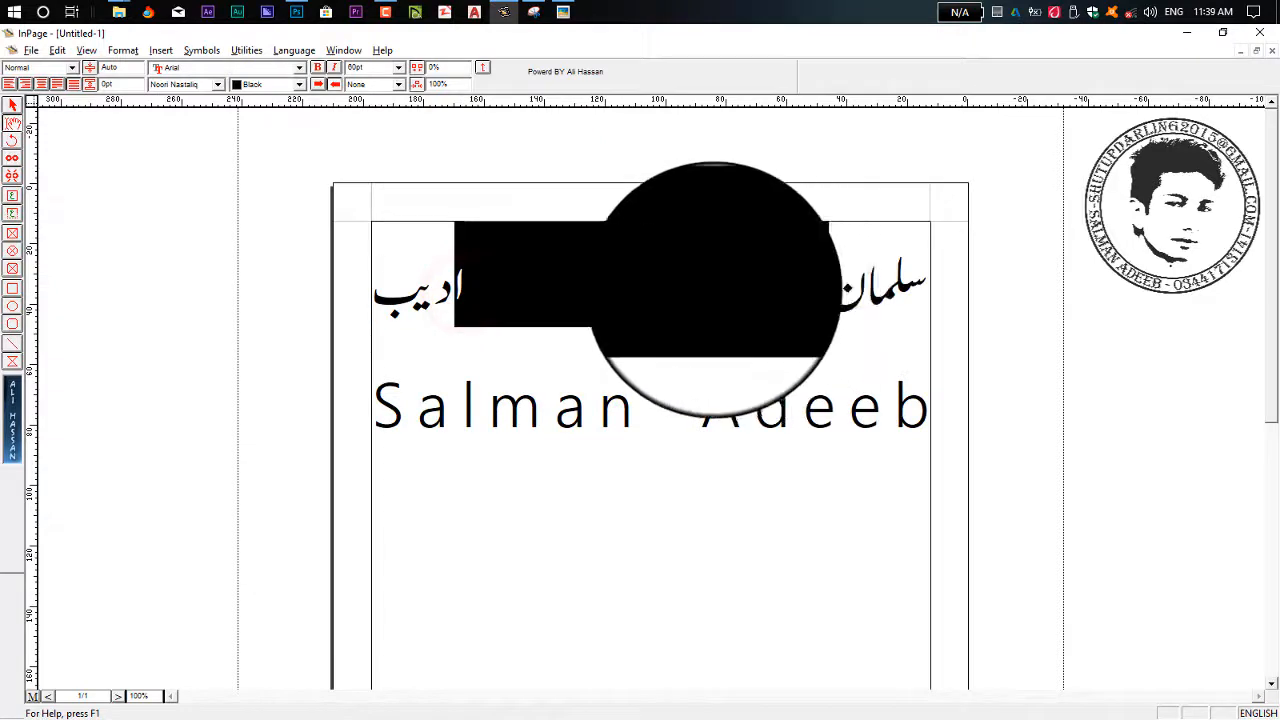
click(546, 285)
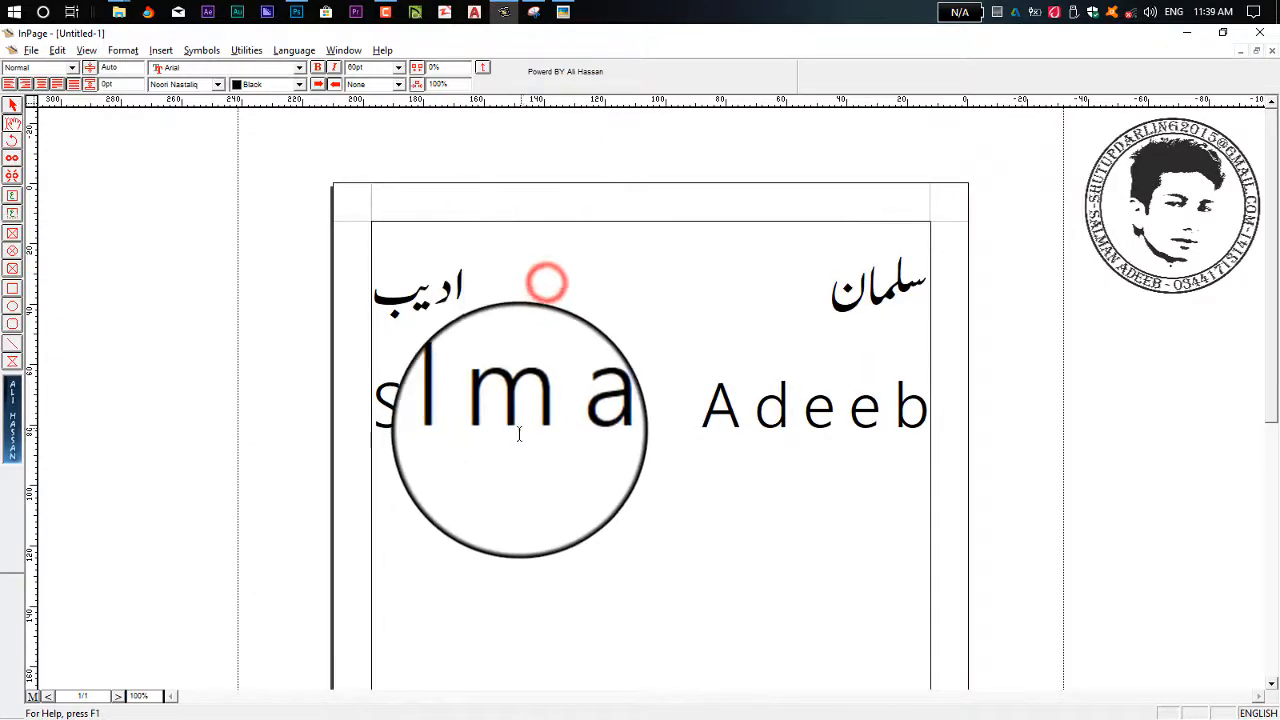
Step: Select the English name, try centre and right alignment on it, and finish with left alignment
drag(383, 405, 932, 430)
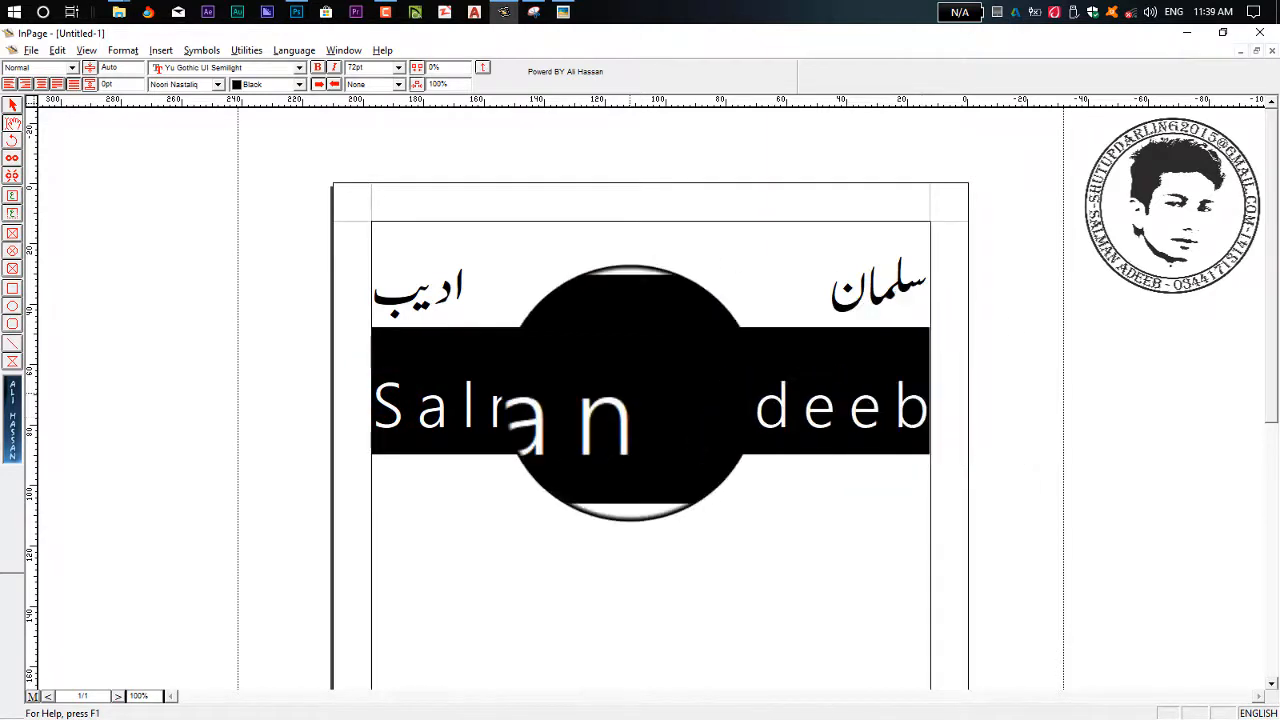
click(43, 87)
click(25, 86)
click(10, 86)
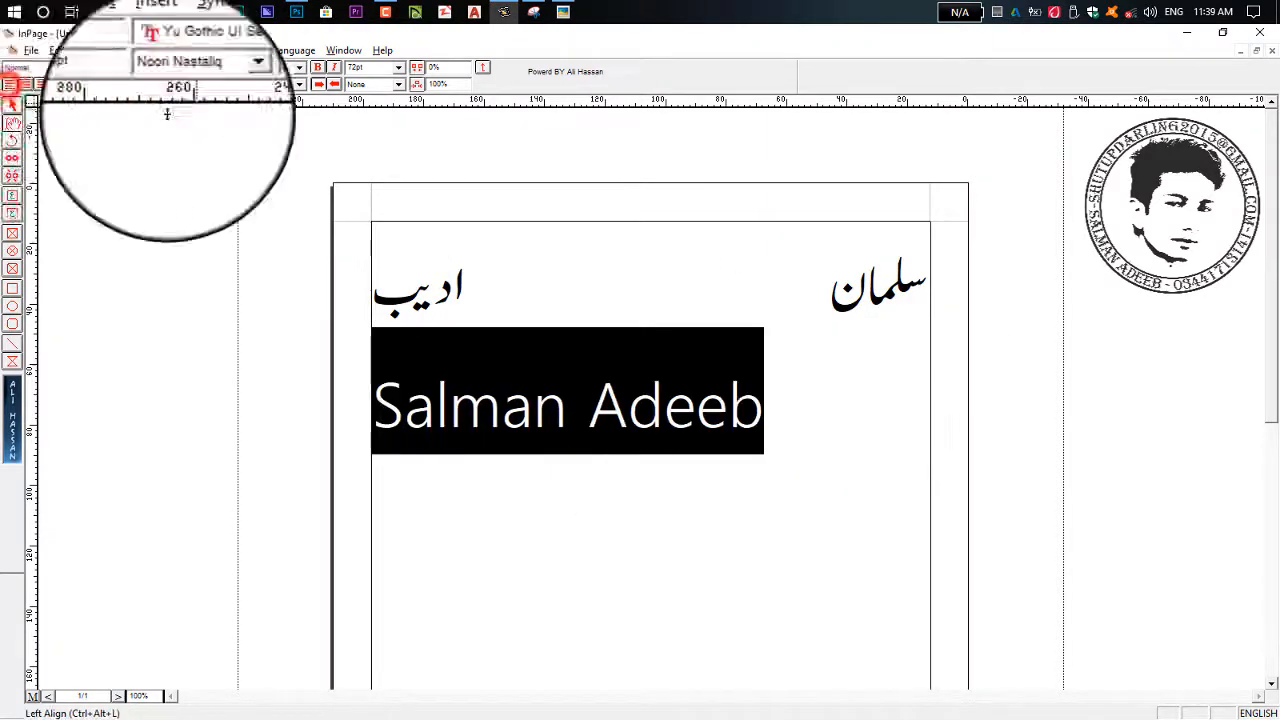
click(815, 430)
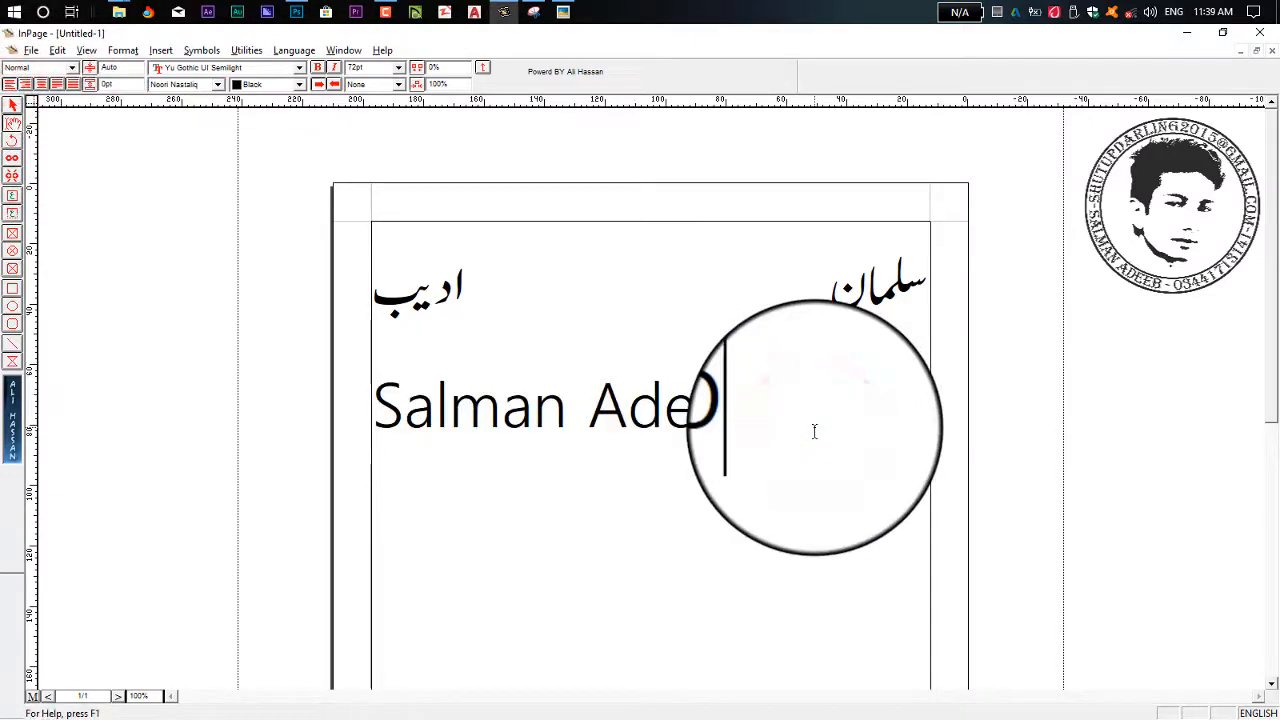